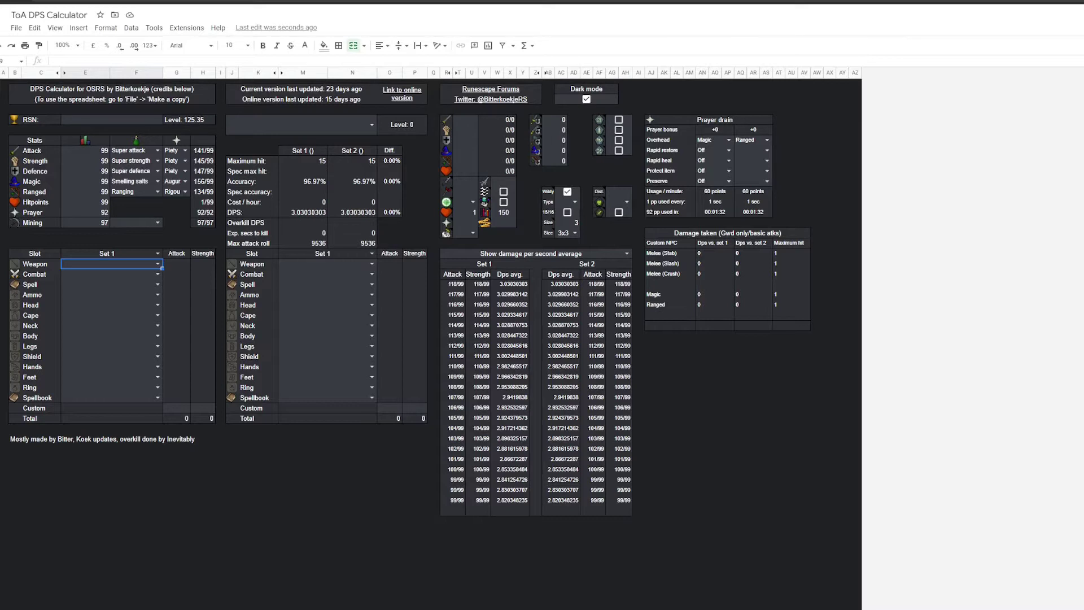
Step: Enter the player's RuneScape name in the RSN cell to load their combat stats
{"action": "left_click", "coordinate": [107, 121]}
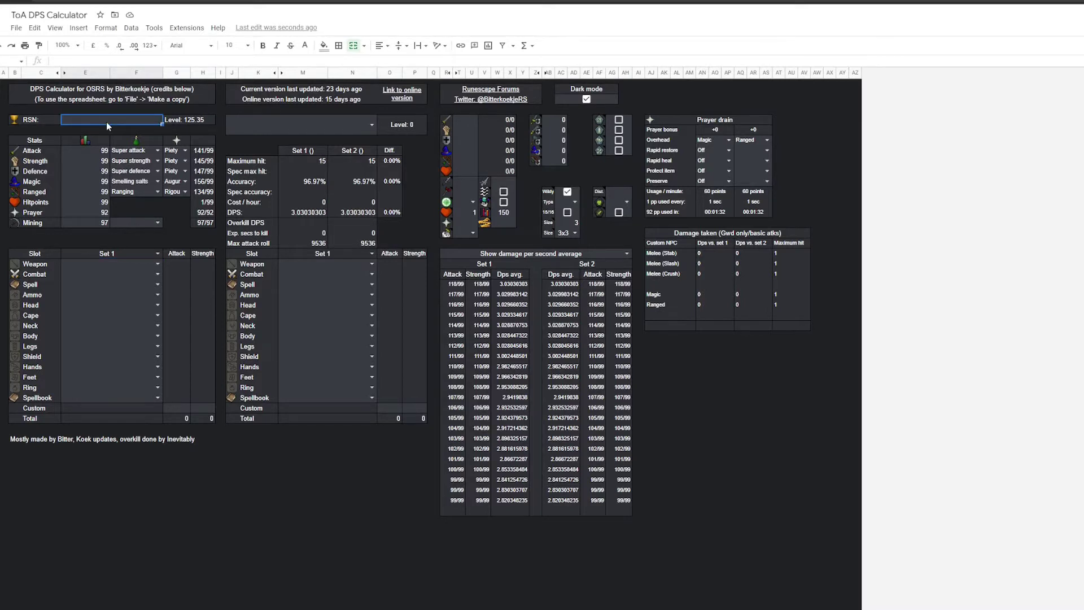
{"action": "type", "text": "captbart"}
{"action": "type", "text": "lett"}
{"action": "key", "text": "Return"}
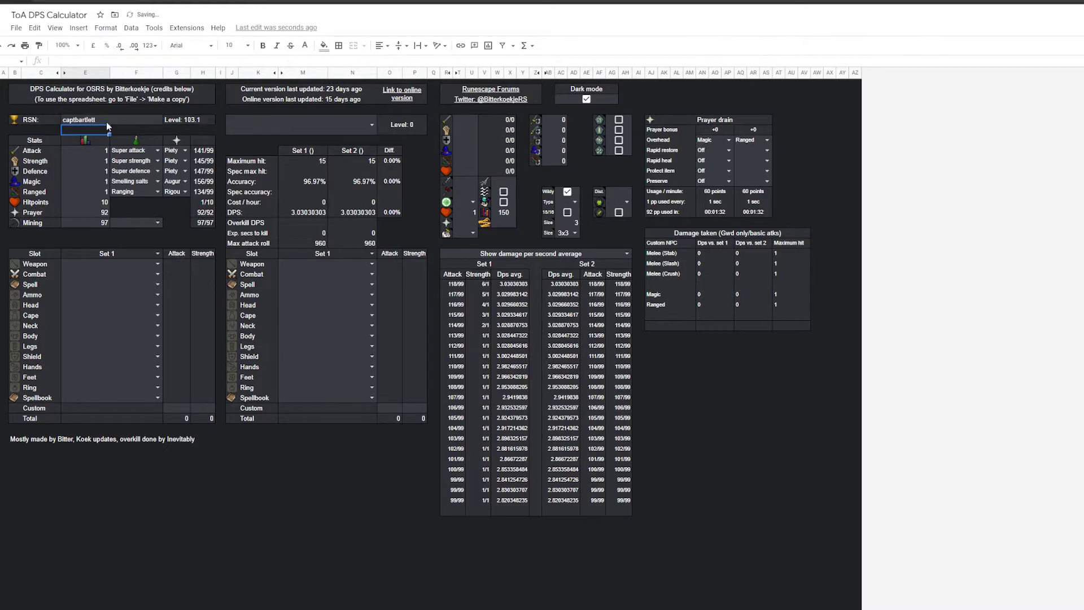
{"action": "left_click", "coordinate": [125, 260]}
Step: Choose Vorkath (level 732) as the target monster from the autocomplete
{"action": "left_click", "coordinate": [282, 126]}
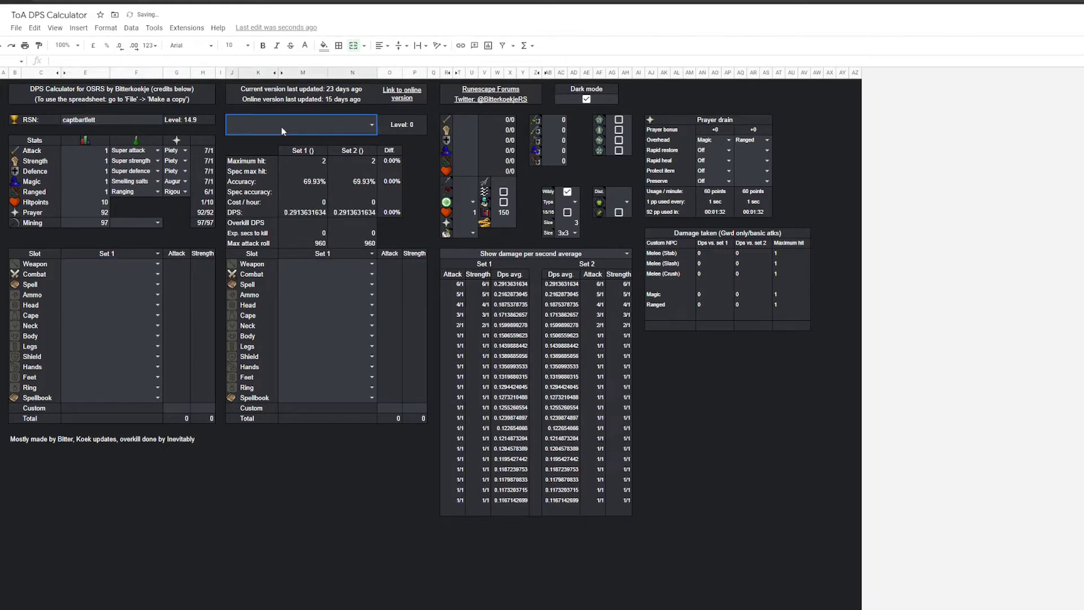
{"action": "type", "text": "varkath"}
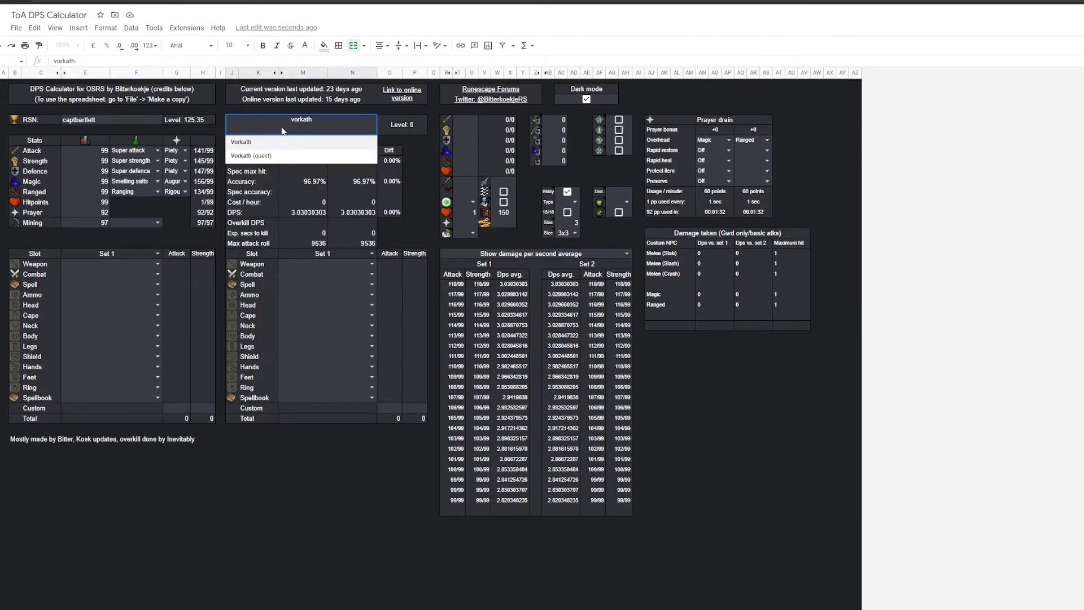
{"action": "key", "text": "Return"}
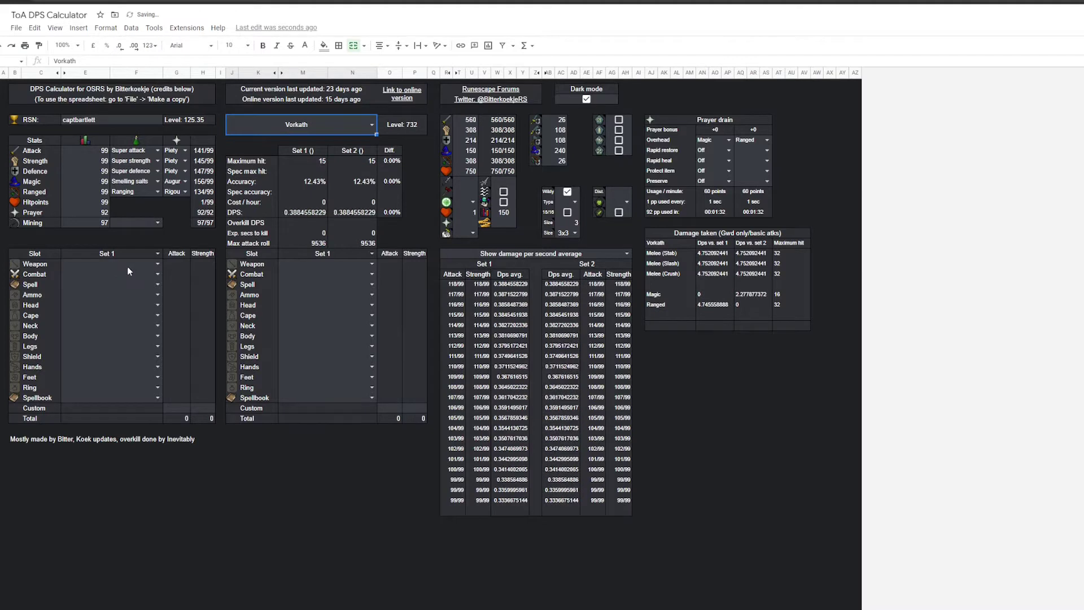
{"action": "left_click", "coordinate": [127, 266]}
{"action": "type", "text": "dragon h"}
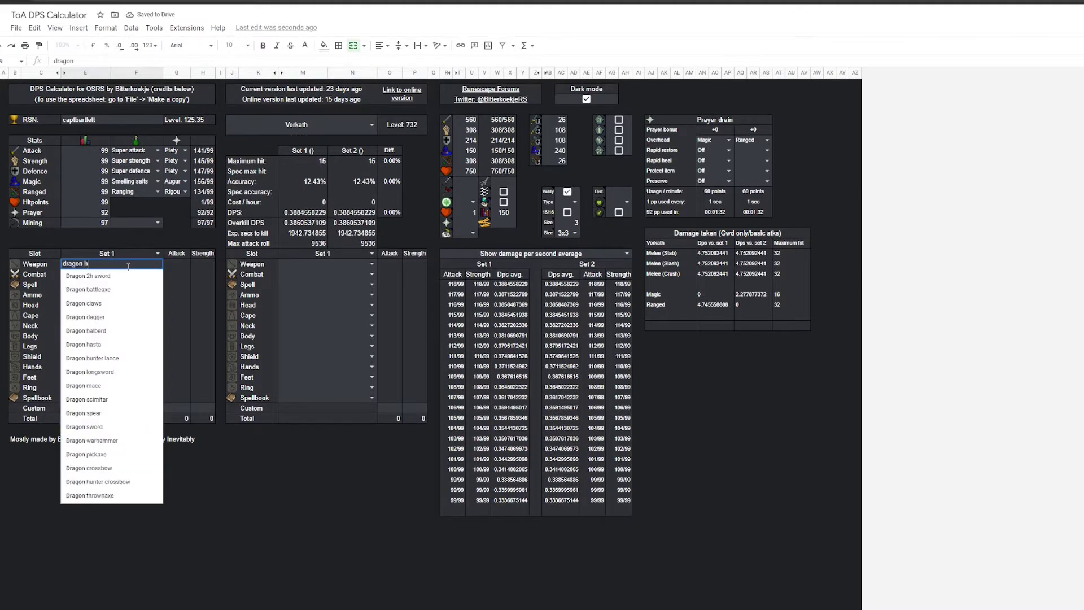
{"action": "type", "text": "unter"}
Step: Give Set 1 a Dragon hunter lance on controlled stab, and paste in both sets' remaining gear
{"action": "left_click", "coordinate": [93, 277]}
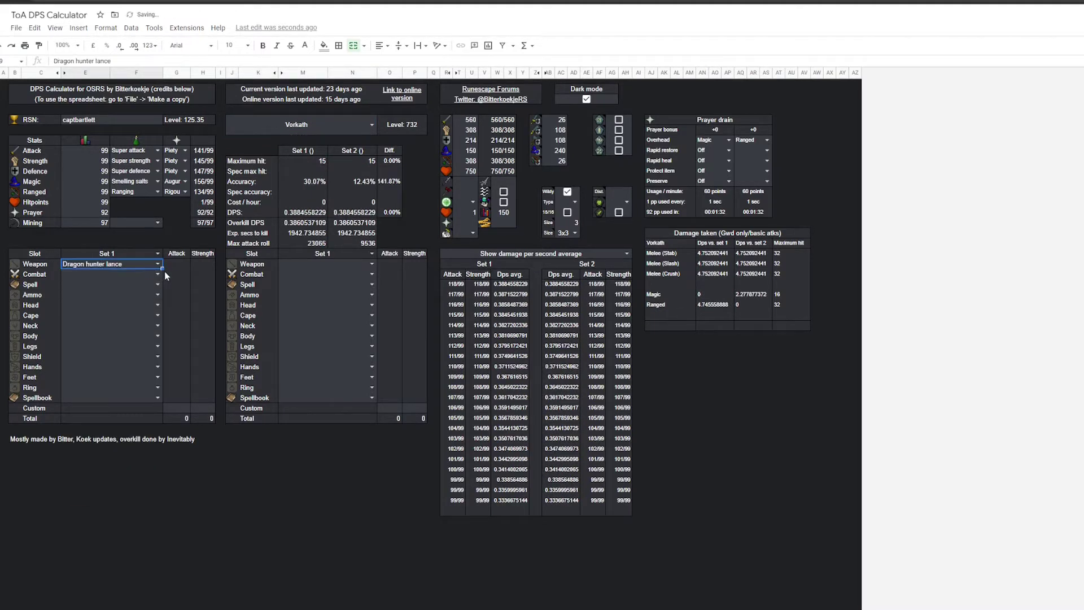
{"action": "left_click", "coordinate": [157, 273]}
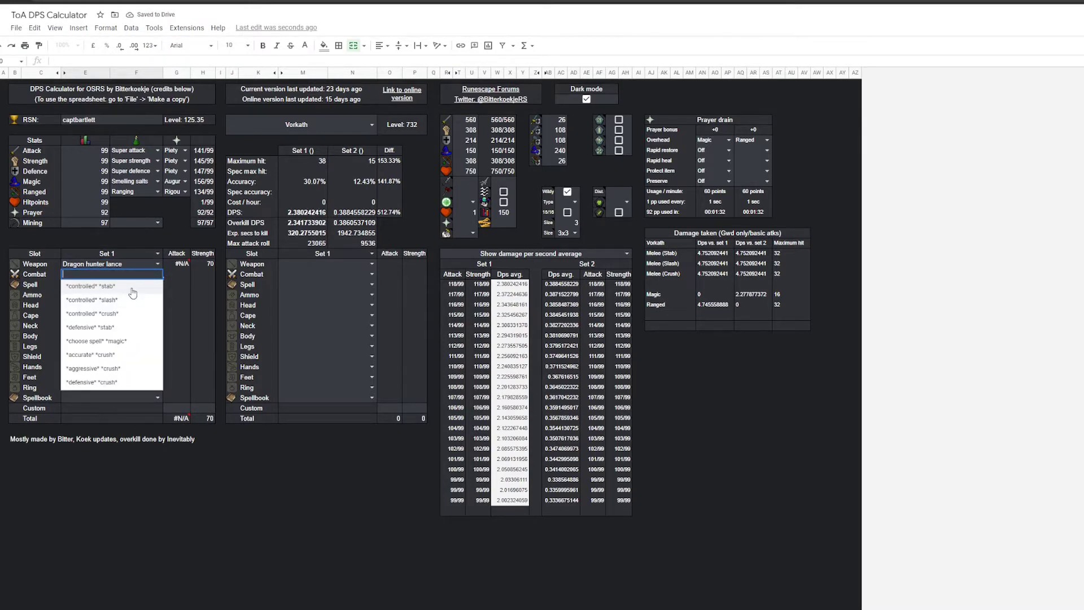
{"action": "left_click", "coordinate": [132, 292]}
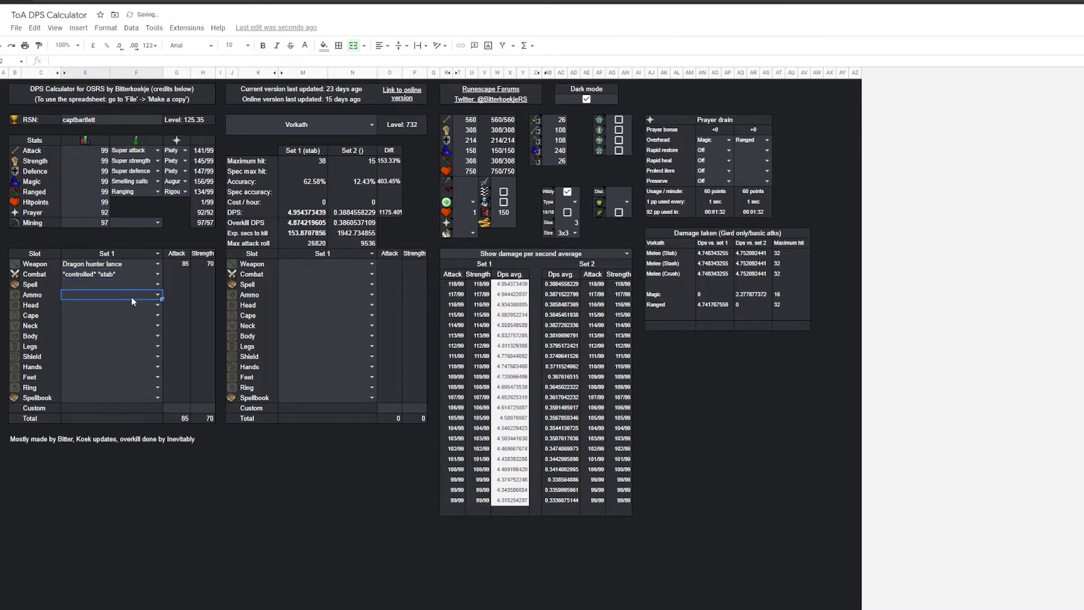
{"action": "type", "text": "Neitiznot faceguard"}
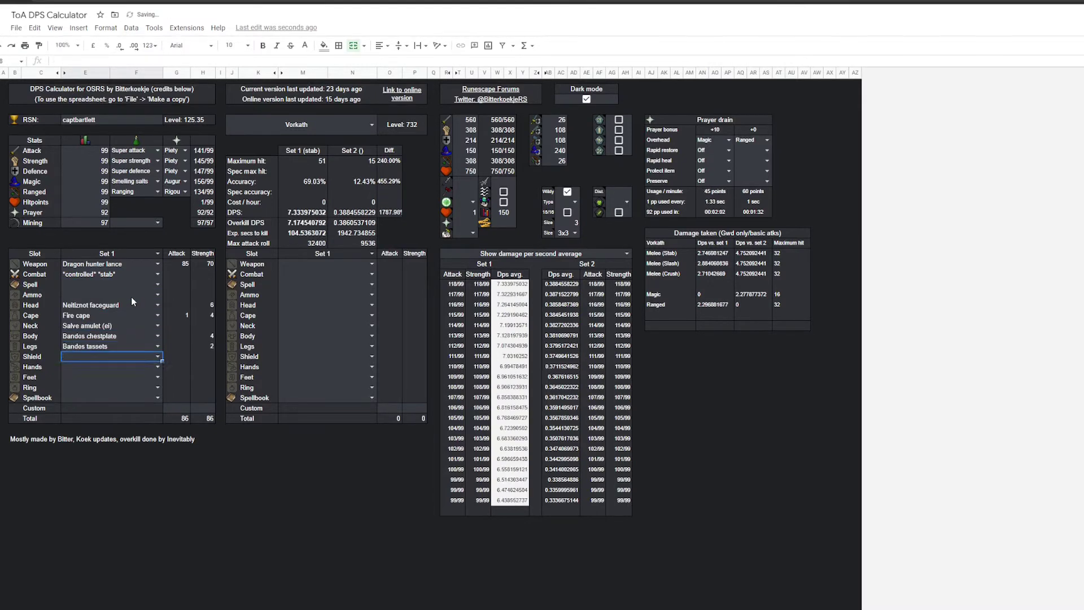
{"action": "type", "text": "Dragon defender"}
{"action": "type", "text": "Ferocious gloves"}
{"action": "type", "text": "Dragon boots"}
{"action": "key", "text": "ctrl+v"}
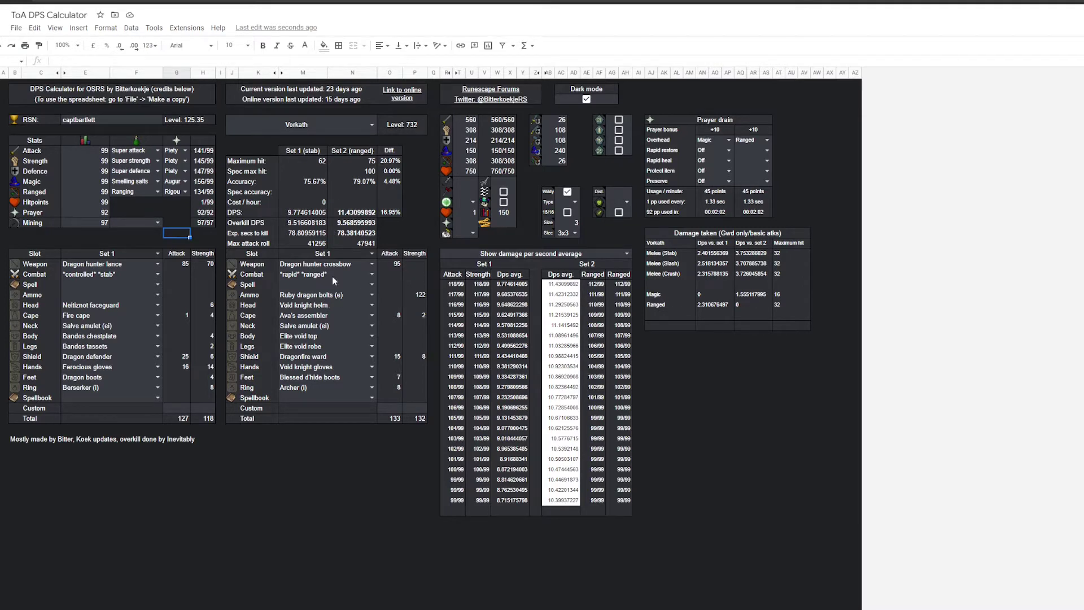
Step: Replace Set 2's Ruby dragon bolts (e) with Diamond dragon bolts (e)
{"action": "left_click", "coordinate": [334, 295]}
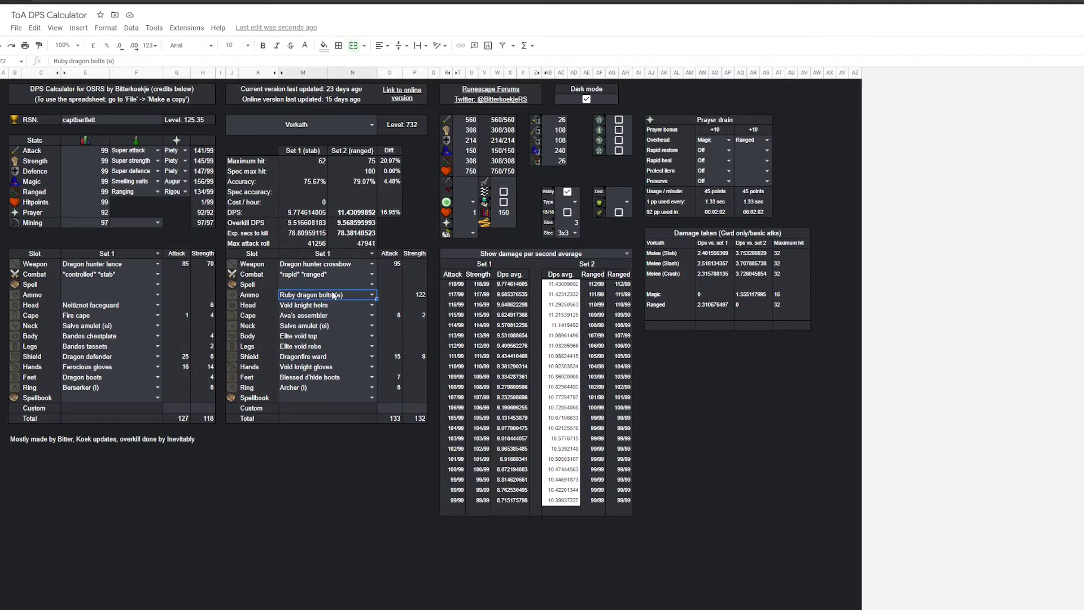
{"action": "type", "text": "diam"}
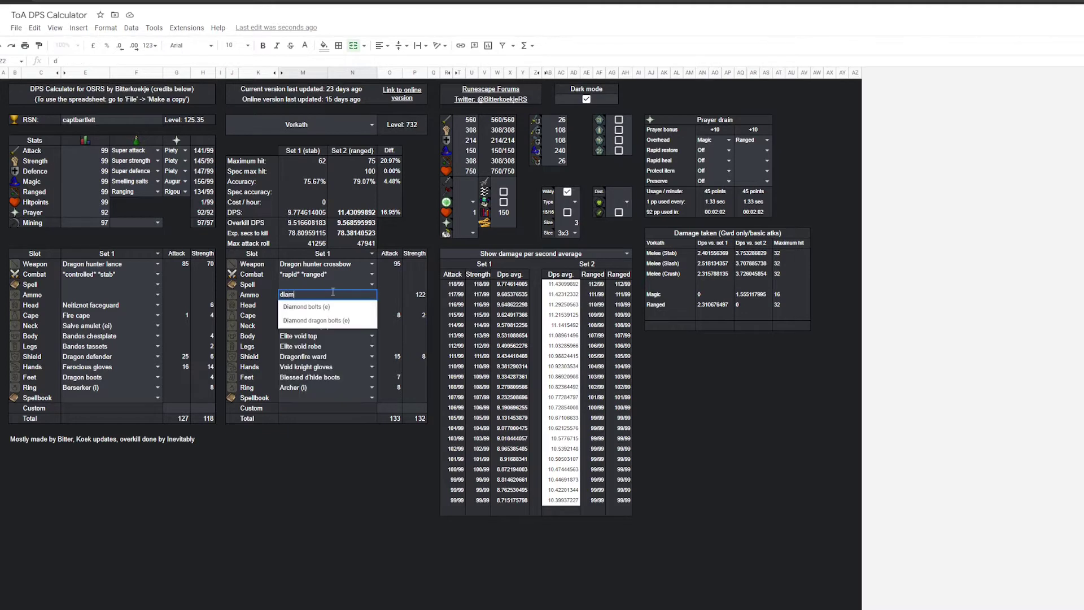
{"action": "key", "text": "Down"}
{"action": "key", "text": "Down"}
{"action": "key", "text": "Return"}
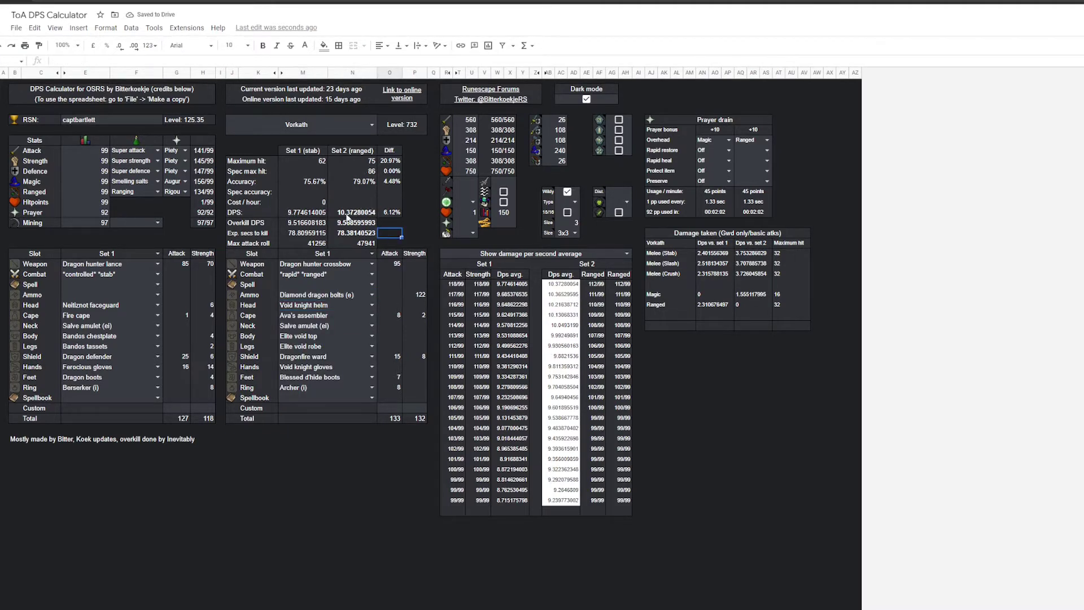
Step: Inspect the Set 2 DPS formula, gear entries and the 6.12% DPS difference
{"action": "left_click", "coordinate": [351, 212]}
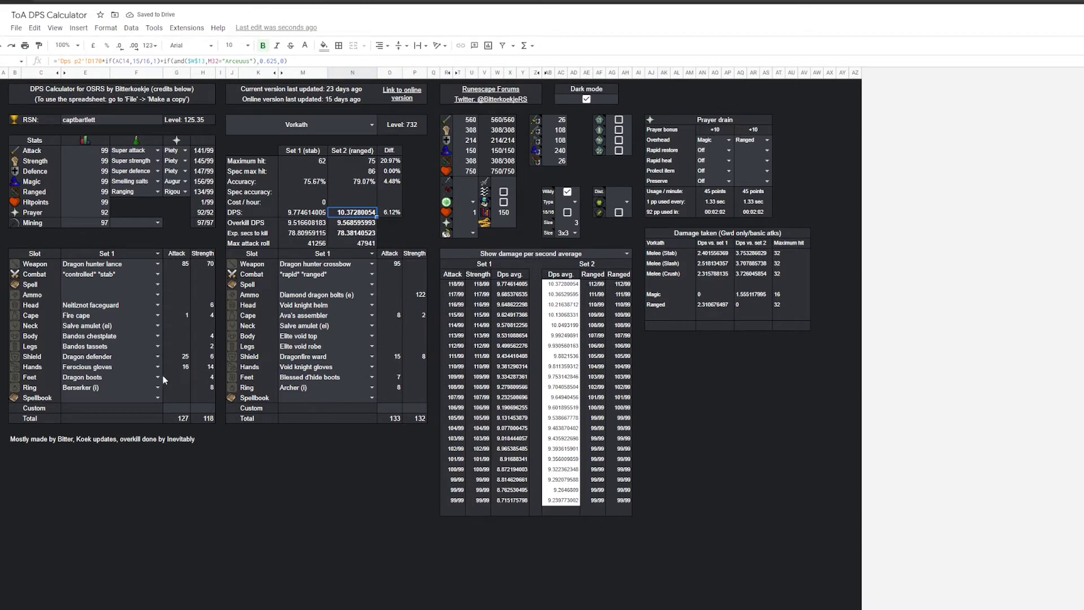
{"action": "left_click", "coordinate": [315, 295]}
{"action": "left_click", "coordinate": [313, 315]}
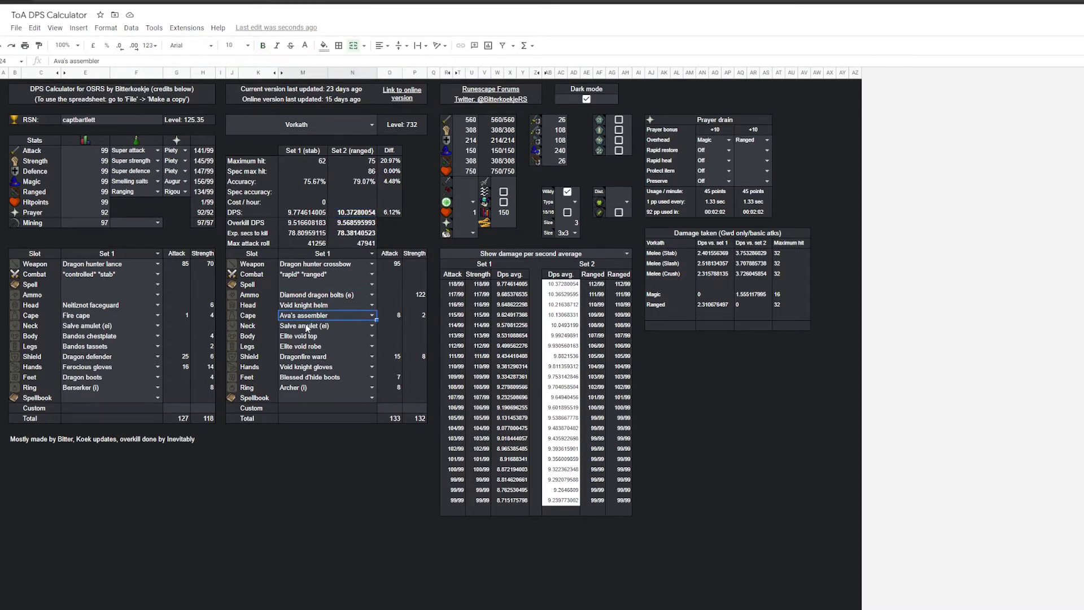
{"action": "left_click", "coordinate": [101, 325]}
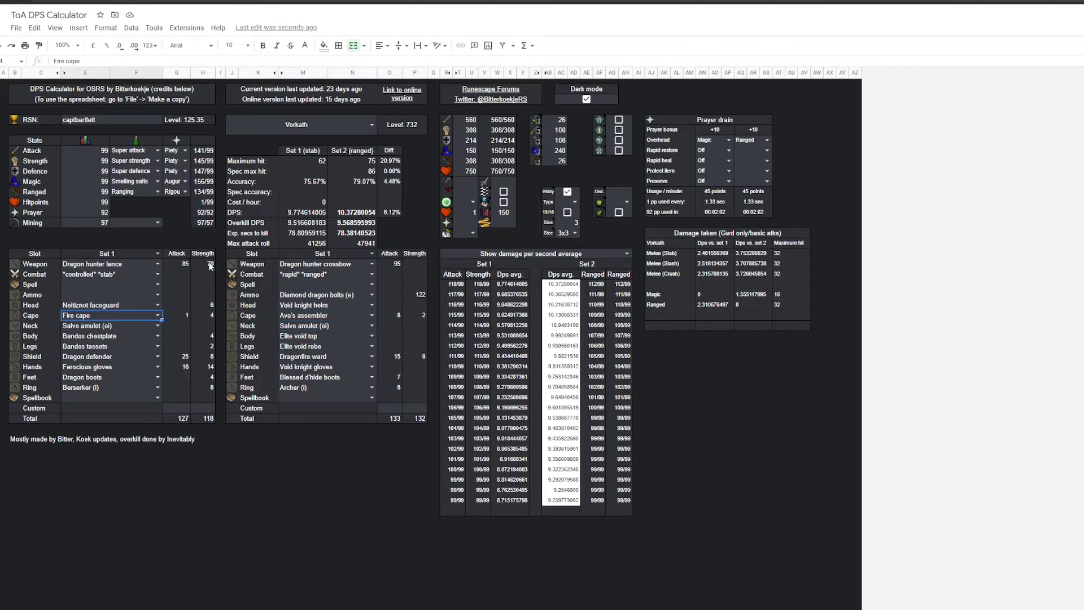
{"action": "left_click", "coordinate": [355, 212]}
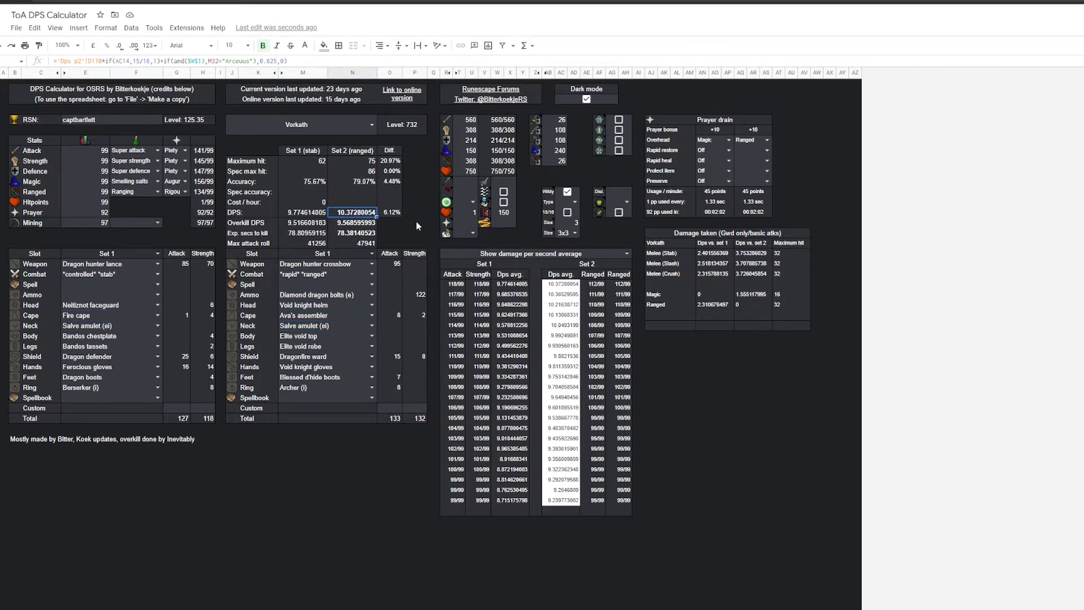
{"action": "left_click", "coordinate": [415, 233]}
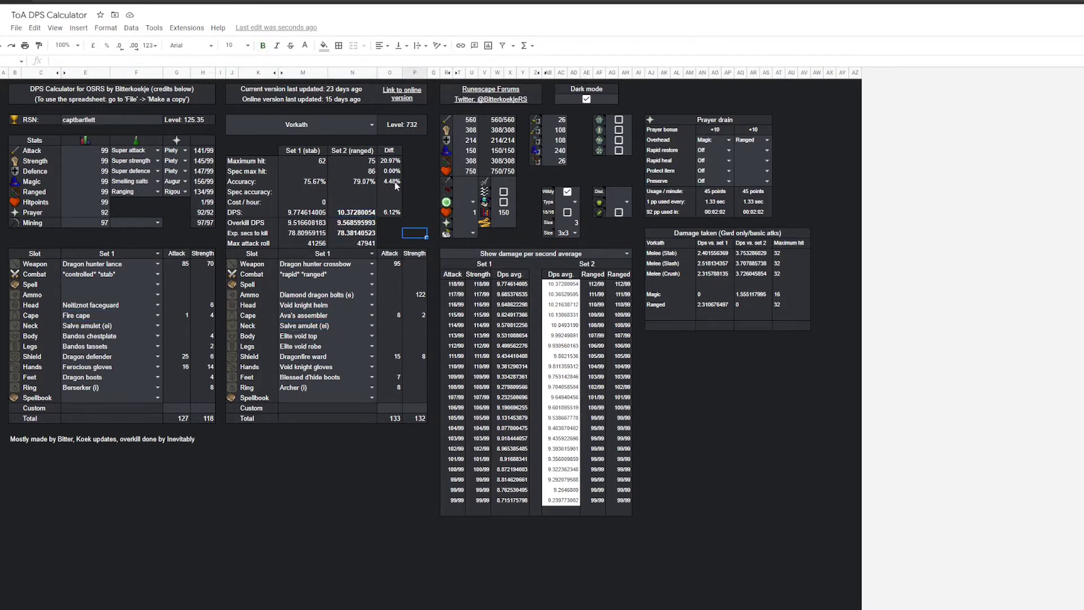
{"action": "left_click", "coordinate": [354, 214]}
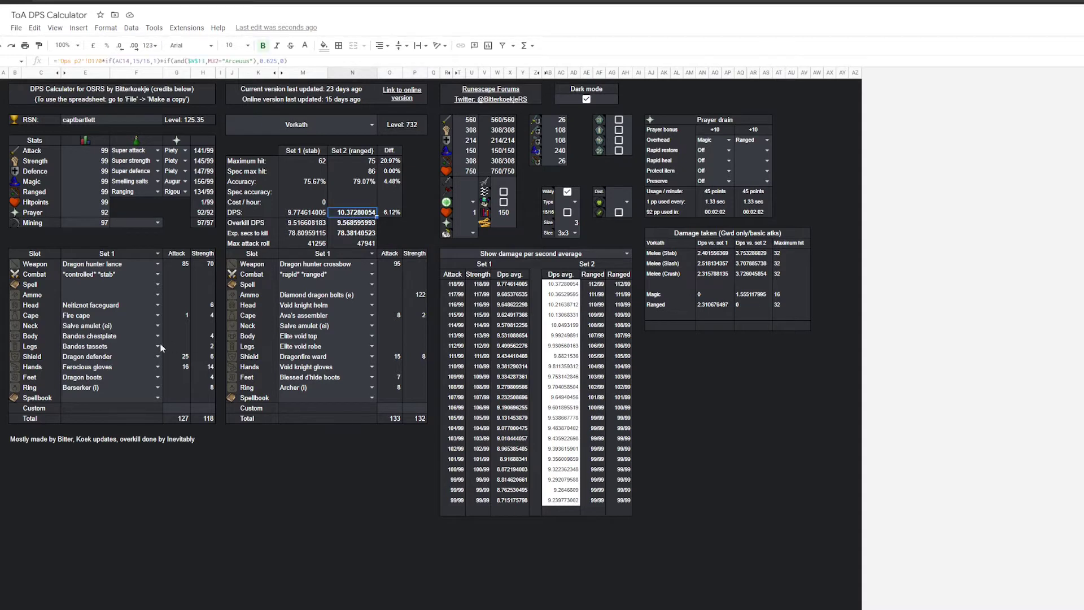
{"action": "left_click", "coordinate": [325, 295]}
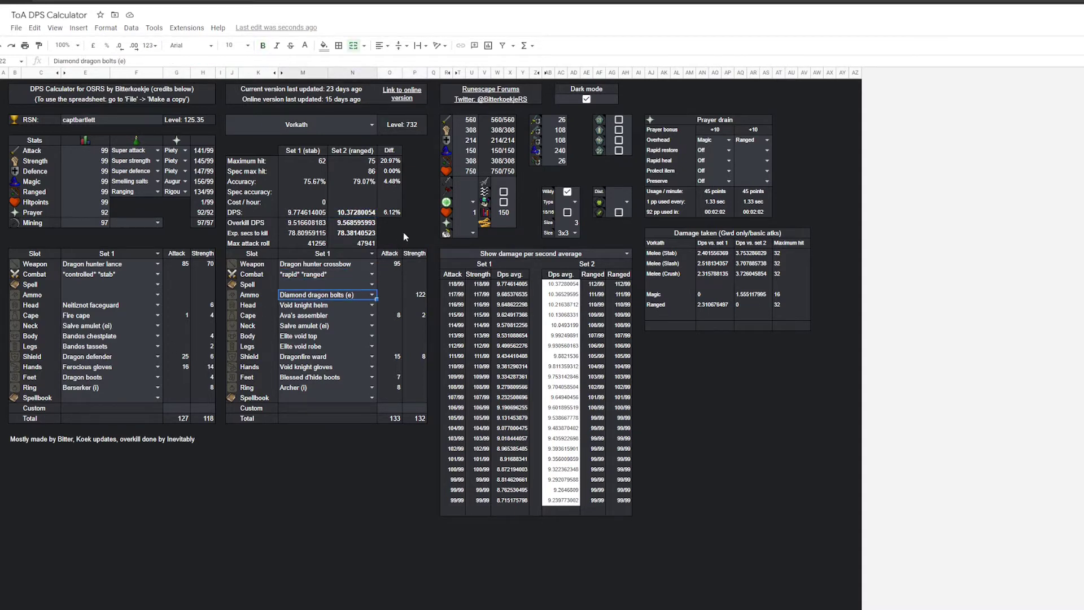
{"action": "left_click", "coordinate": [391, 182]}
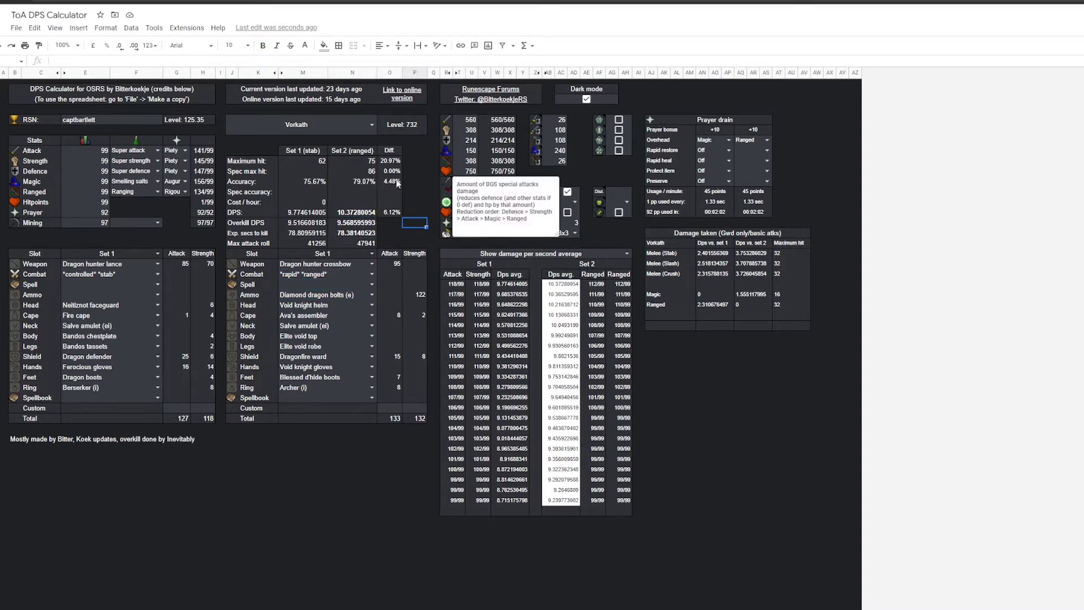
Step: Apply 50 damage to Vorkath, dropping it to 700 hitpoints, and check the difference formula
{"action": "left_click", "coordinate": [464, 182]}
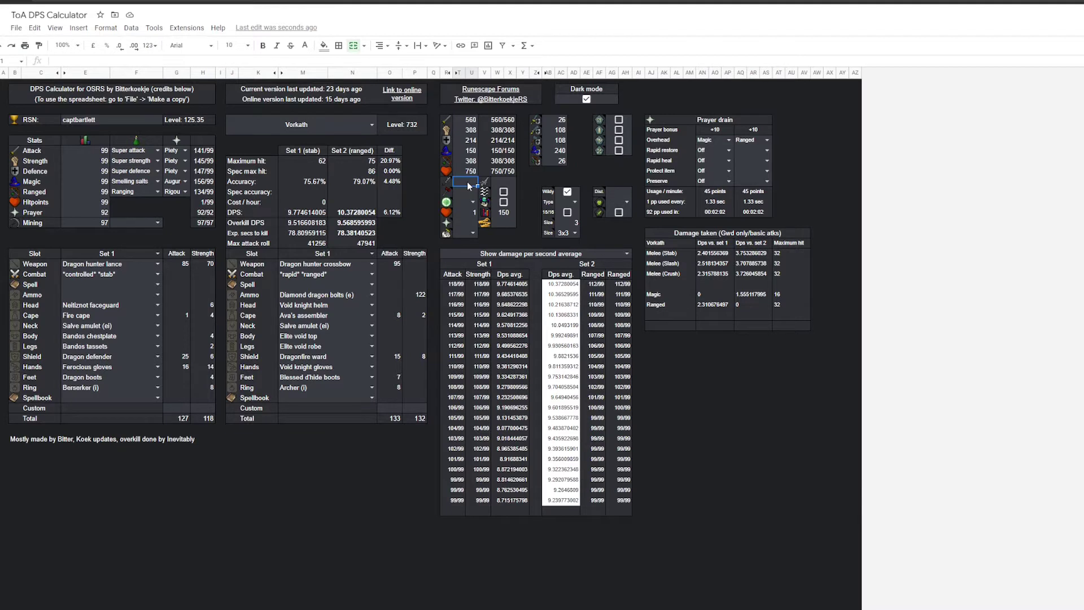
{"action": "type", "text": "50"}
{"action": "key", "text": "Return"}
{"action": "left_click", "coordinate": [412, 212]}
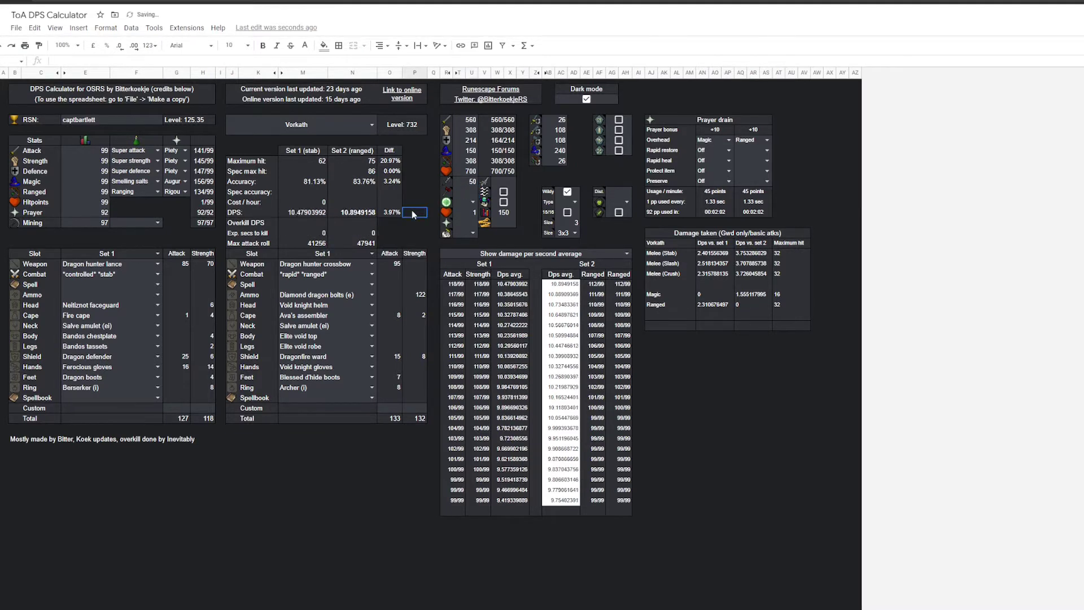
{"action": "left_click", "coordinate": [391, 212]}
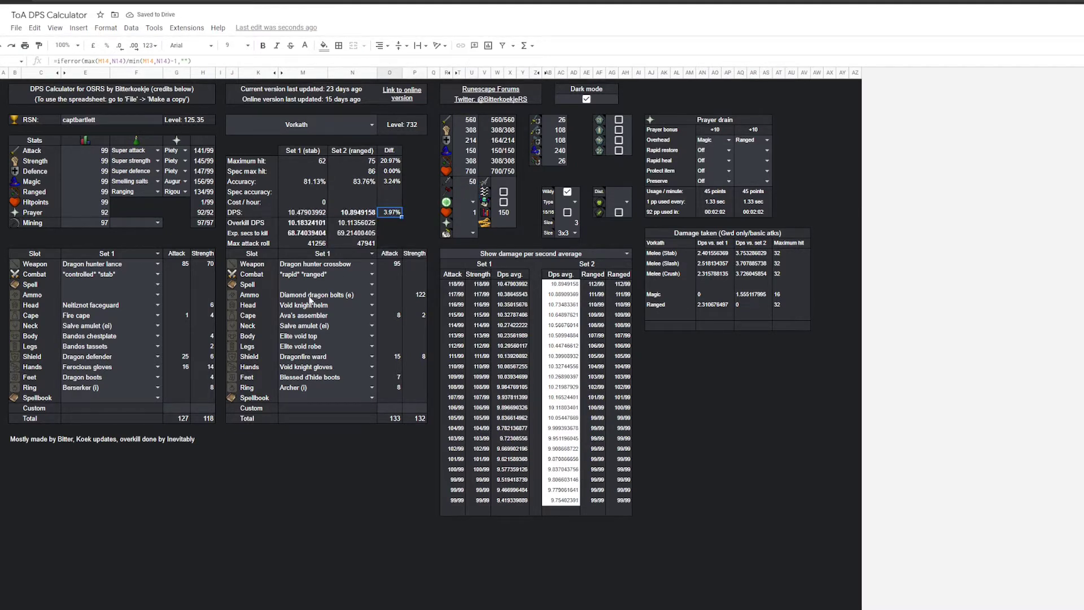
Step: Switch Set 2's ammo to Ruby dragon bolts (e) and check its roughly 11.98 DPS
{"action": "left_click", "coordinate": [312, 294]}
{"action": "type", "text": "dragon bolt"}
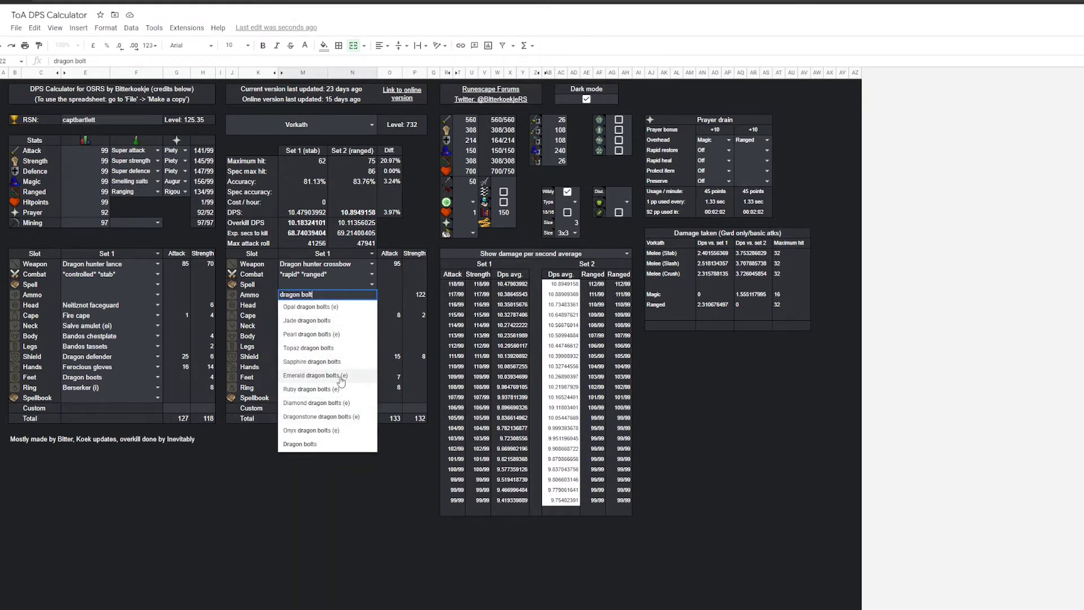
{"action": "left_click", "coordinate": [341, 389]}
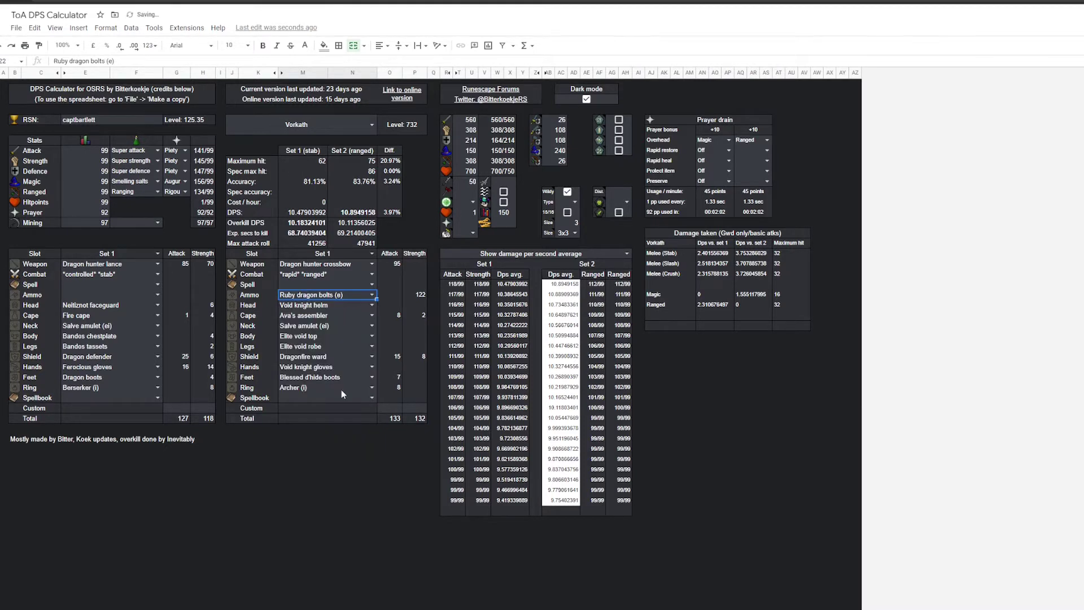
{"action": "left_click", "coordinate": [355, 212]}
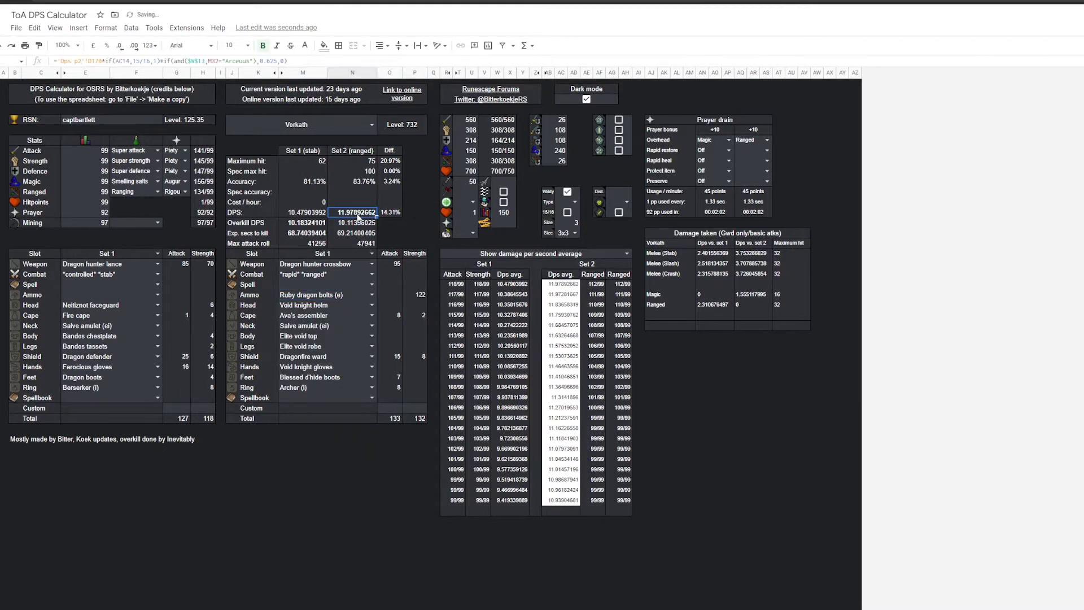
{"action": "left_click", "coordinate": [415, 202]}
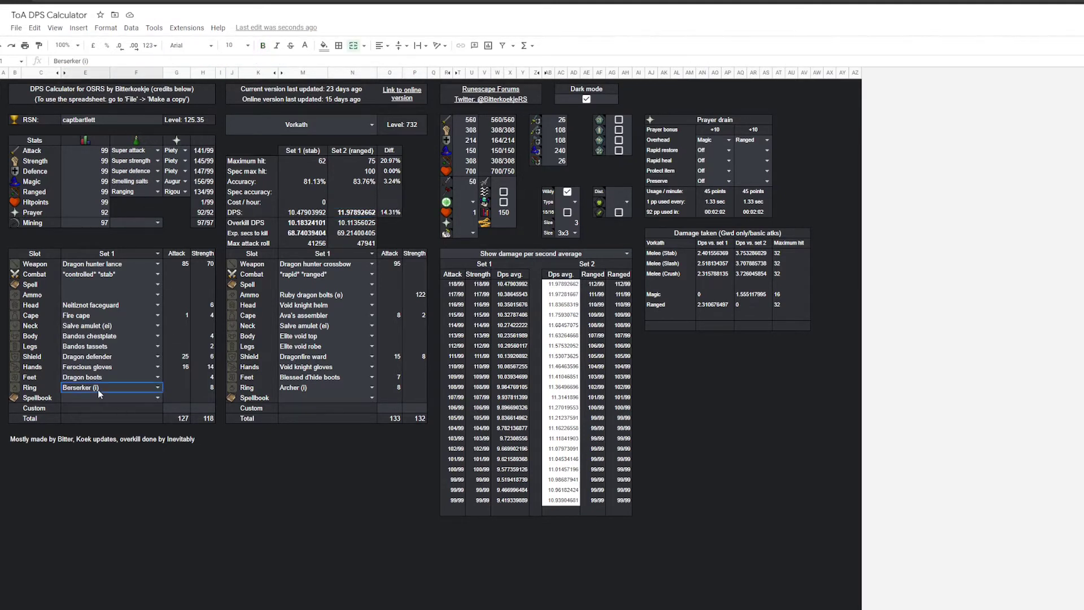
Step: Review Set 1's gear entries, from the Fire cape to the Dragon defender
{"action": "left_click", "coordinate": [90, 314]}
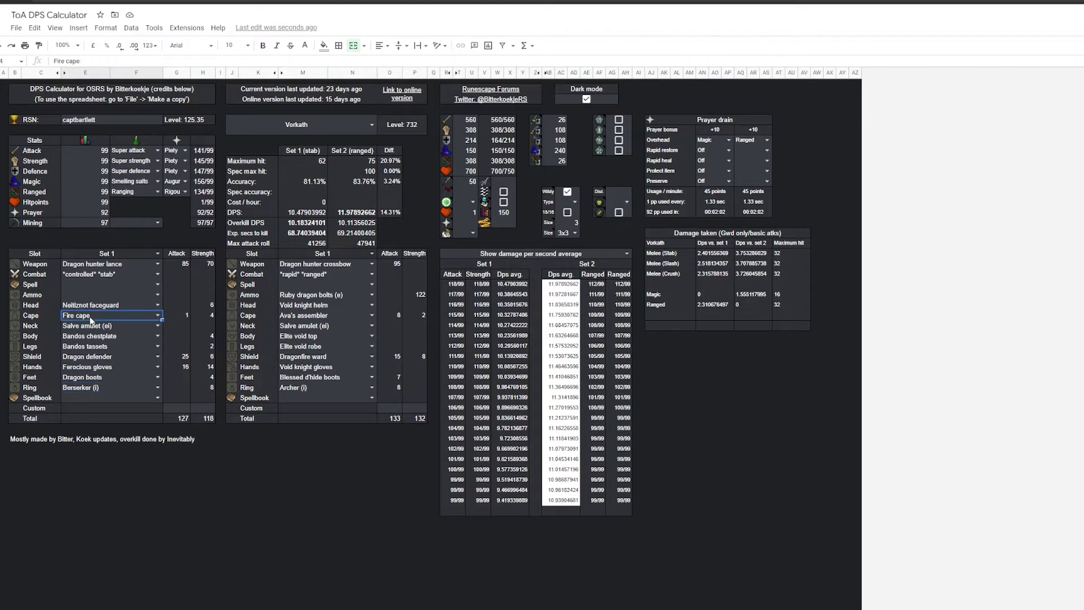
{"action": "key", "text": "Down"}
{"action": "key", "text": "Down"}
{"action": "key", "text": "Down"}
{"action": "key", "text": "Down"}
{"action": "key", "text": "Down"}
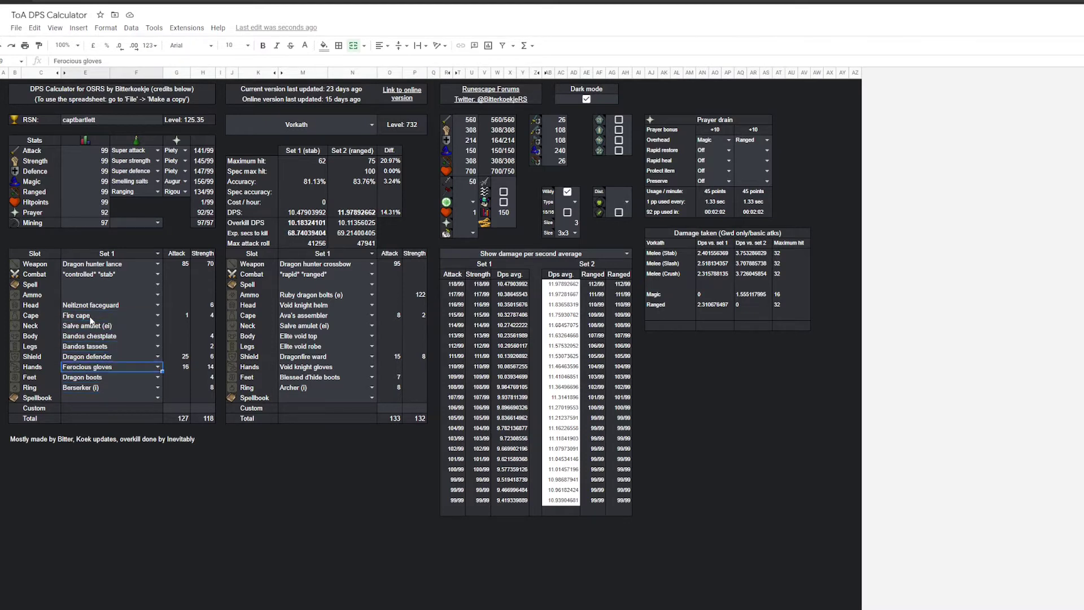
{"action": "left_click", "coordinate": [90, 317]}
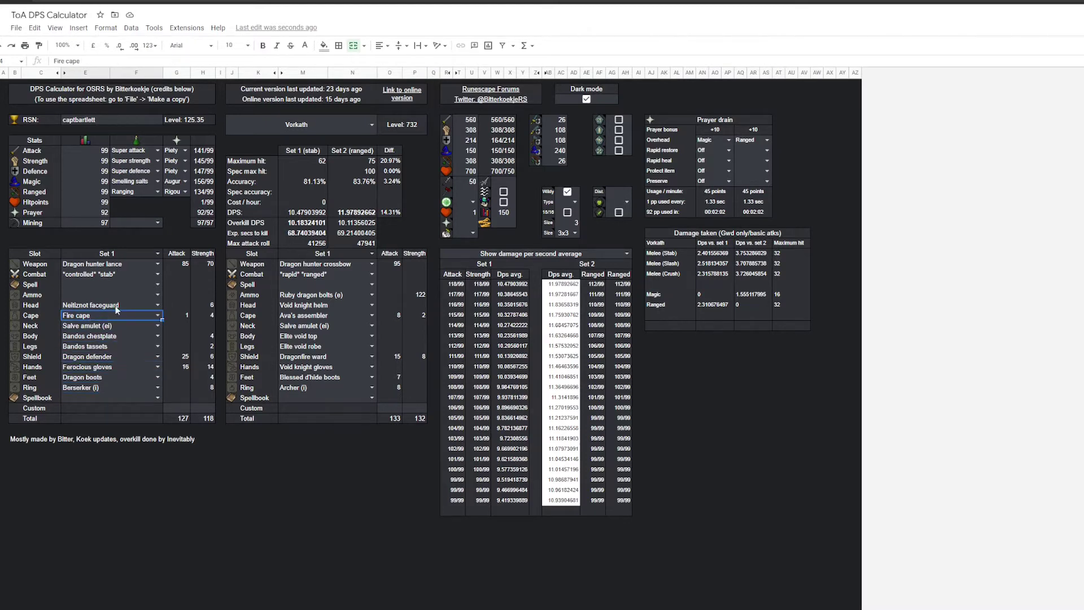
{"action": "key", "text": "Up"}
{"action": "left_click", "coordinate": [106, 356]}
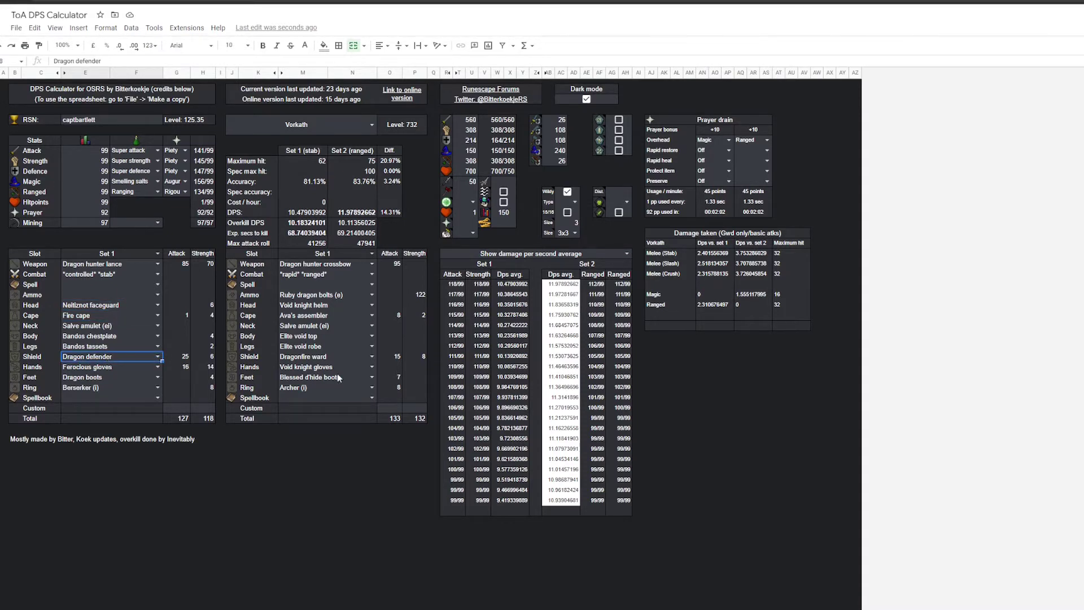
Step: Clear the 50 damage so Vorkath returns to full 750 hitpoints
{"action": "left_click", "coordinate": [471, 183]}
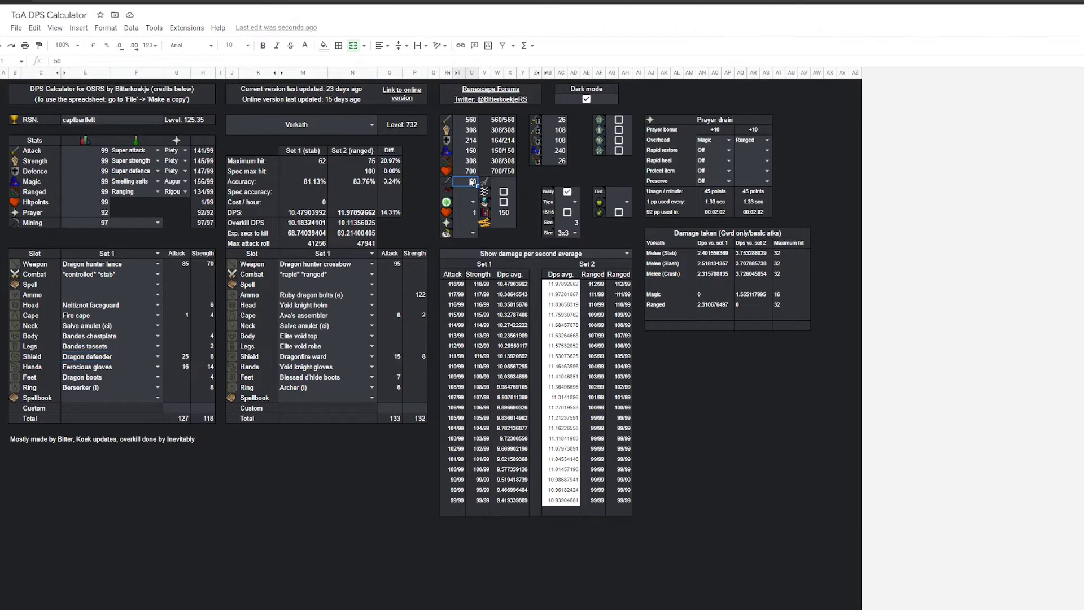
{"action": "key", "text": "Delete"}
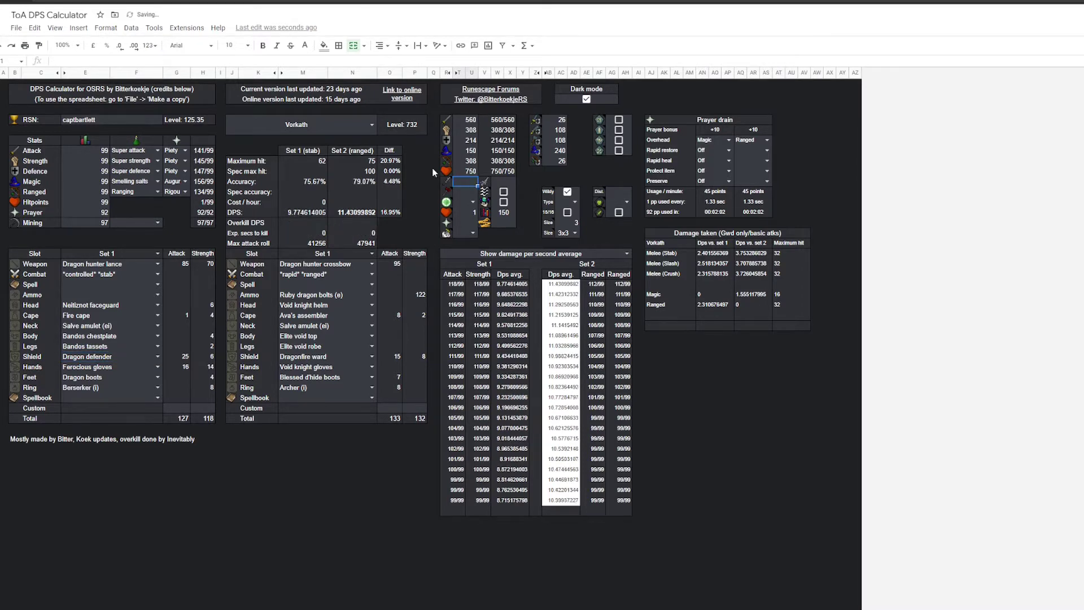
{"action": "left_click", "coordinate": [503, 182]}
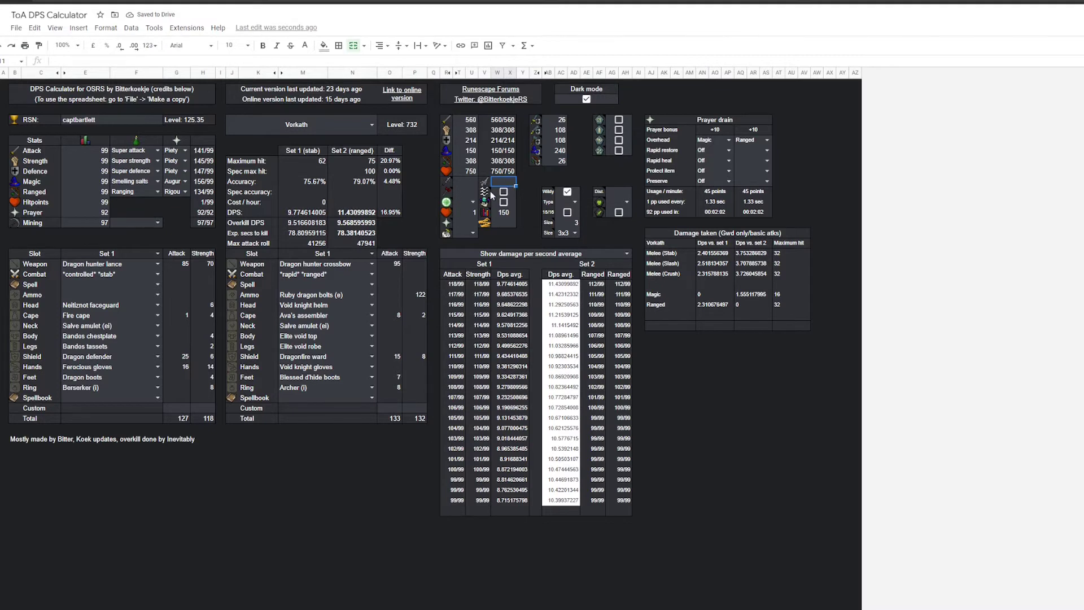
{"action": "left_click", "coordinate": [504, 213]}
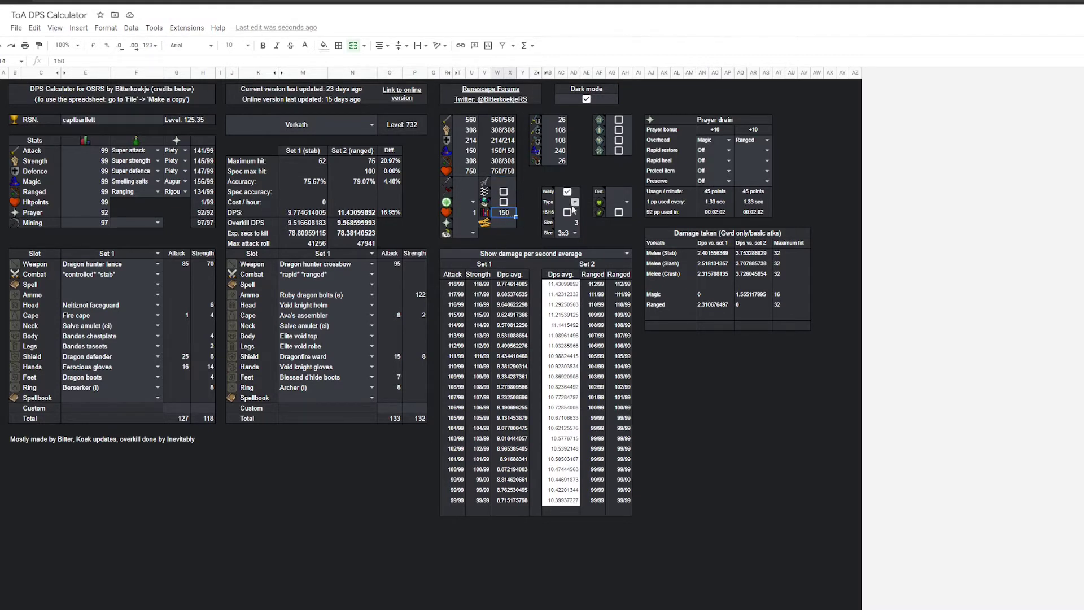
Step: Toggle the 15/16 option on and back off, and check the Magic damage taken value
{"action": "left_click", "coordinate": [549, 213]}
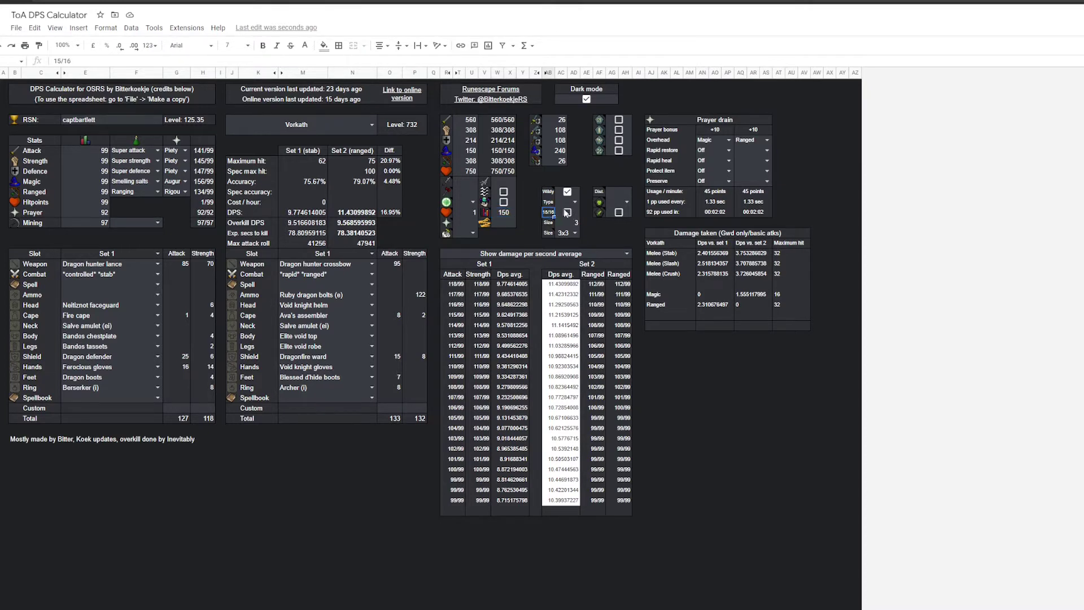
{"action": "left_click", "coordinate": [568, 214]}
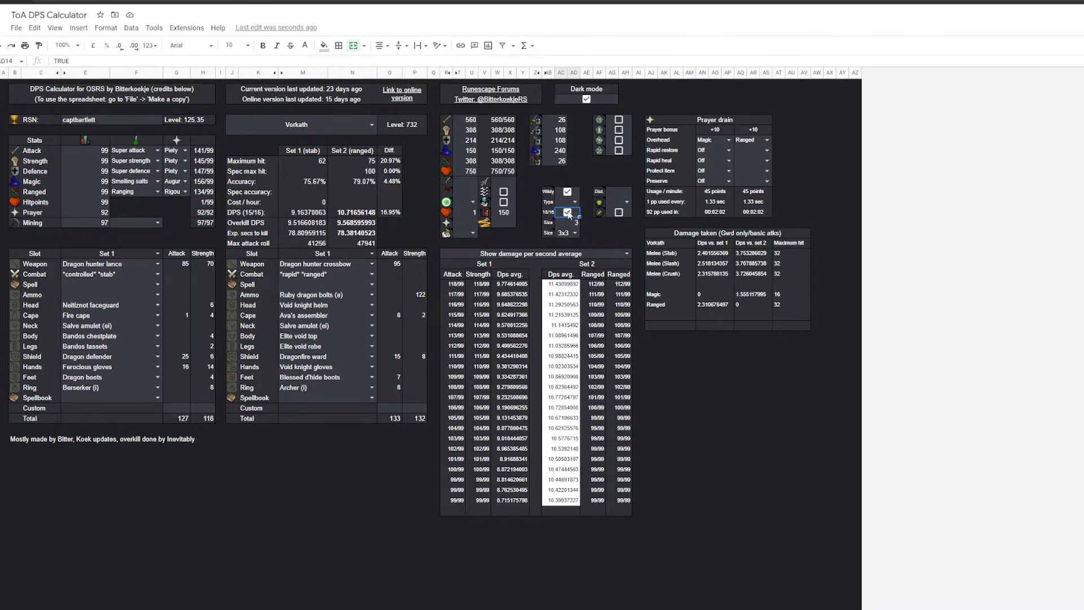
{"action": "left_click", "coordinate": [567, 214]}
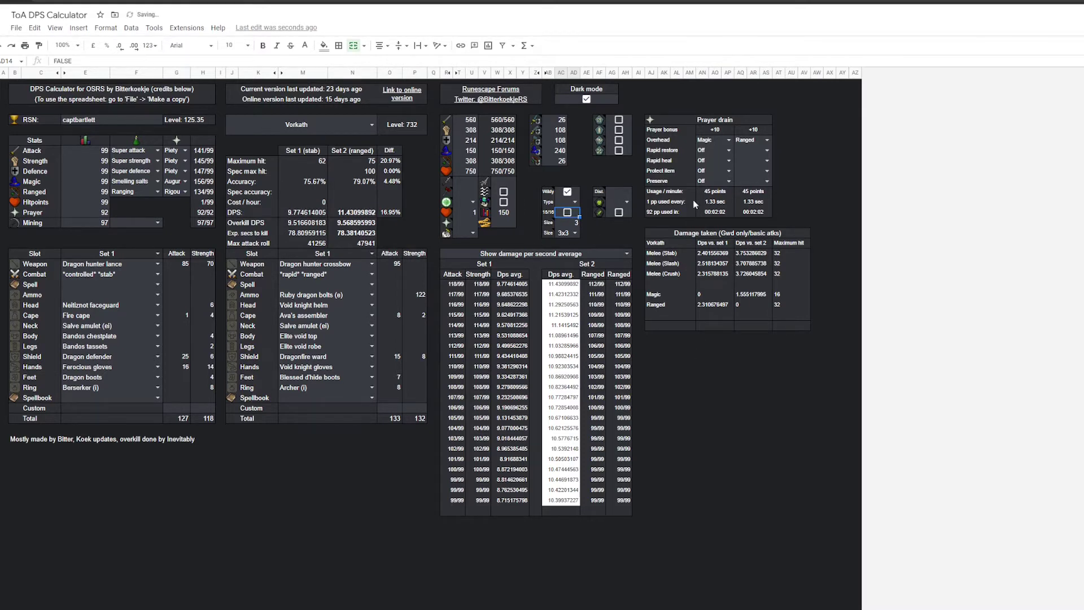
{"action": "left_click", "coordinate": [689, 109]}
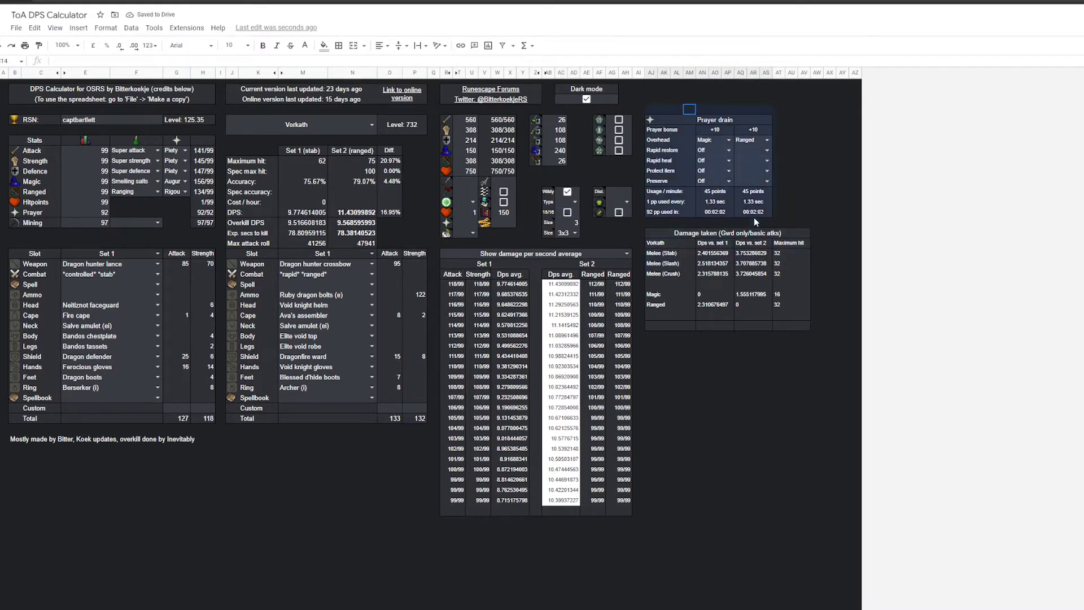
{"action": "left_click", "coordinate": [711, 296]}
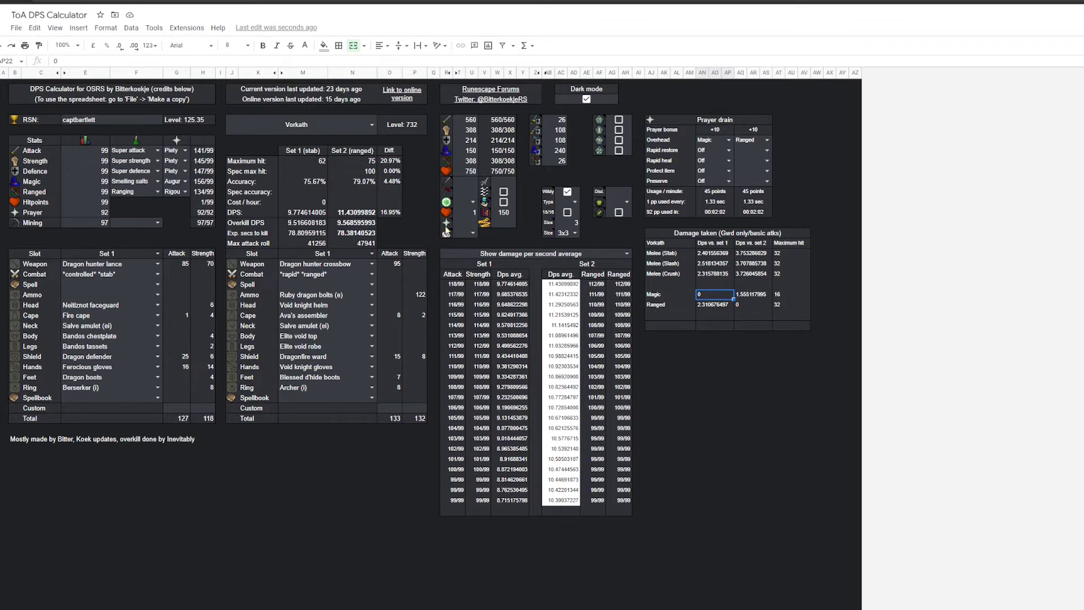
Step: Make the per-level table show damage per second instead of the average
{"action": "left_click", "coordinate": [616, 253]}
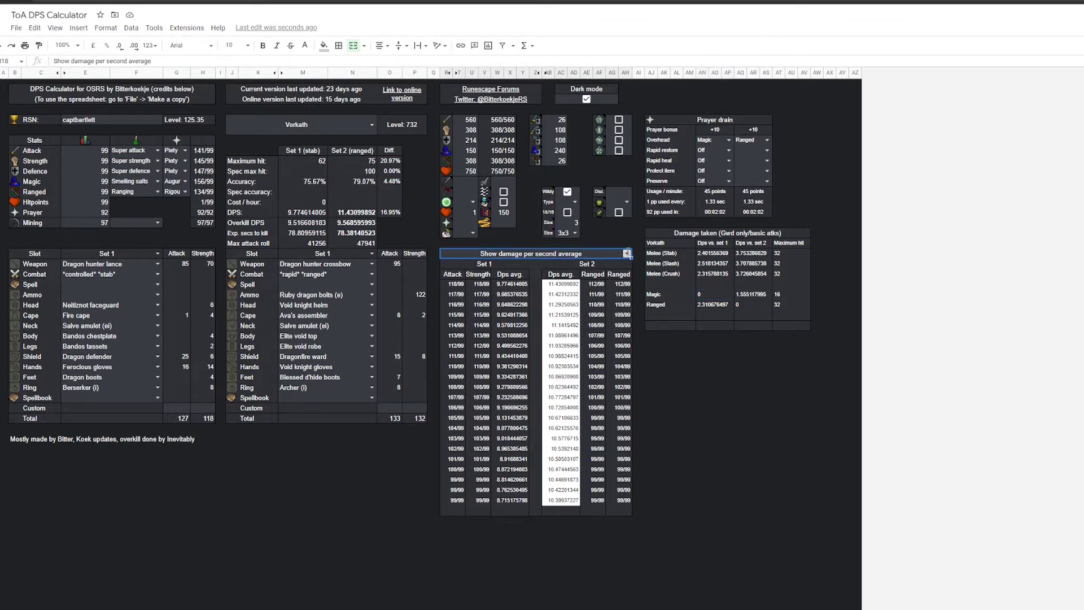
{"action": "left_click", "coordinate": [627, 253]}
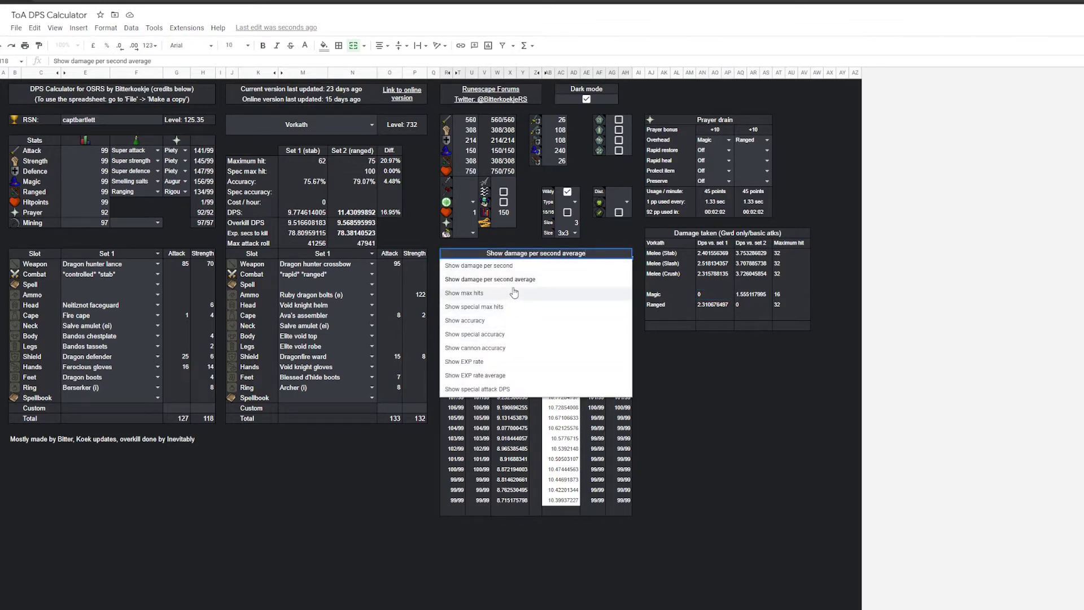
{"action": "left_click", "coordinate": [518, 266]}
{"action": "left_click", "coordinate": [627, 255]}
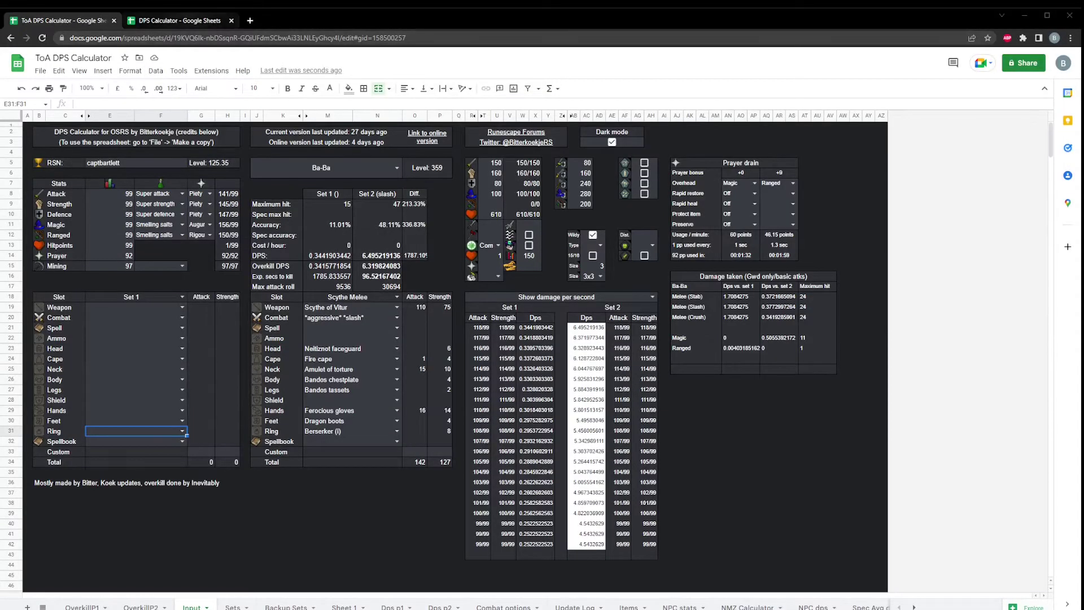
{"action": "key", "text": "ctrl+Tab"}
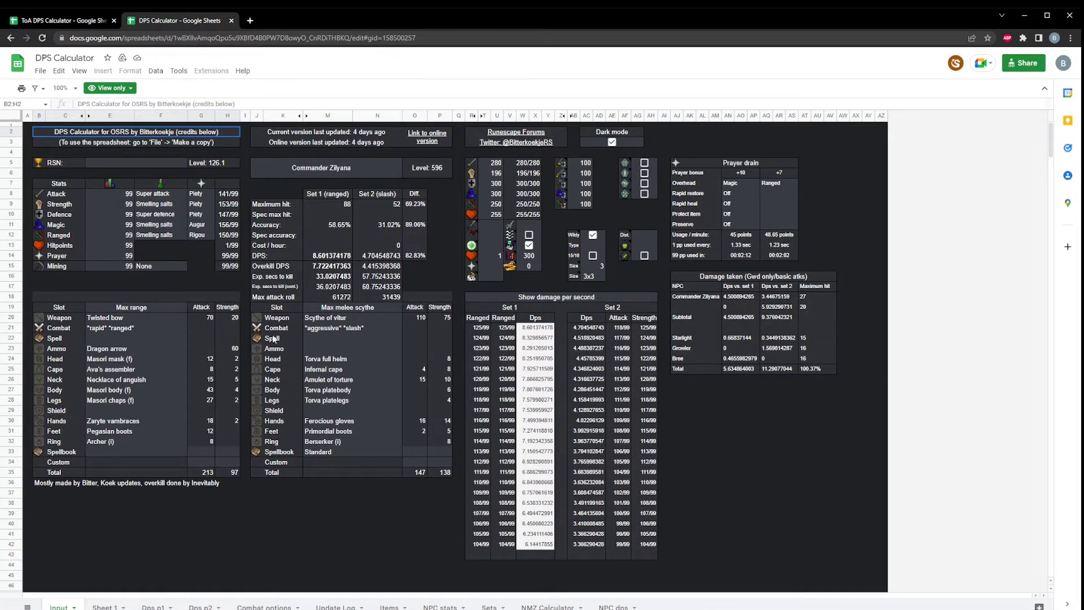
{"action": "left_click", "coordinate": [387, 307]}
{"action": "left_click", "coordinate": [489, 608]}
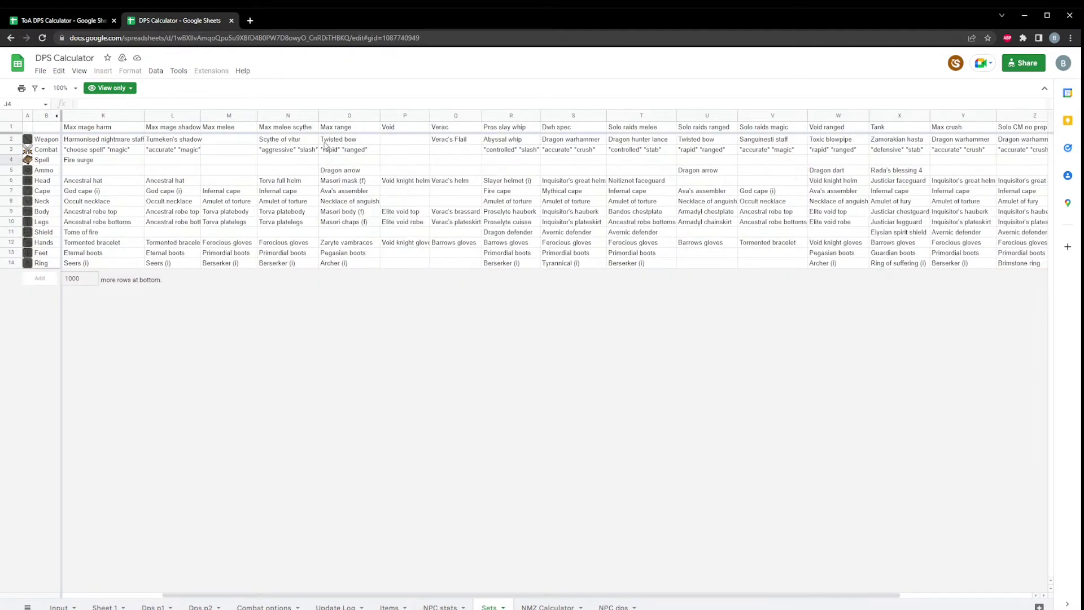
{"action": "scroll", "coordinate": [339, 170], "scroll_direction": "right", "scroll_amount": 3}
{"action": "scroll", "coordinate": [424, 170], "scroll_direction": "right", "scroll_amount": 3}
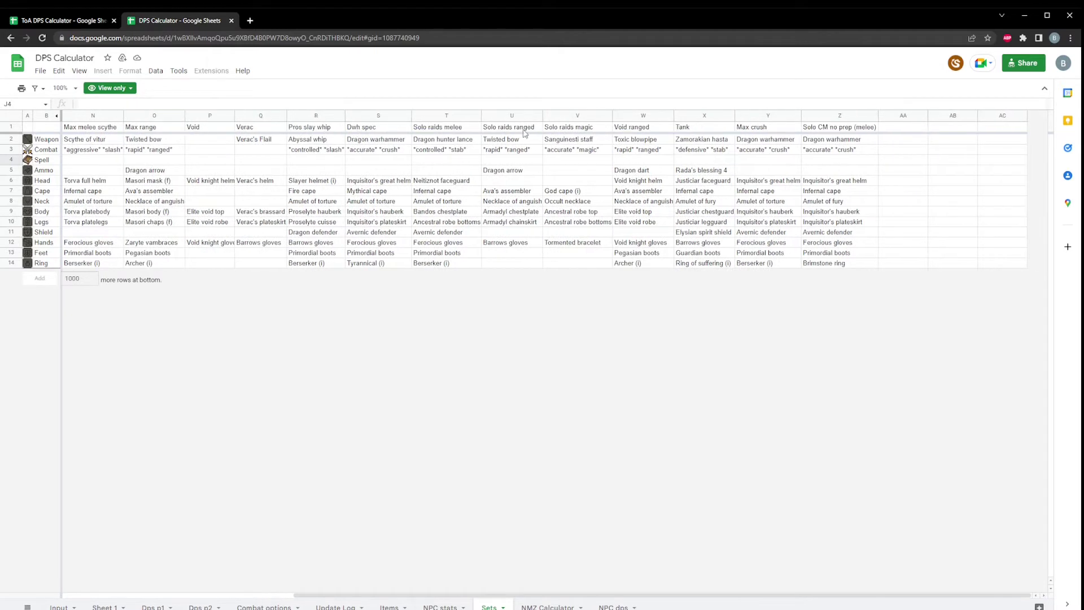
{"action": "left_click", "coordinate": [829, 128]}
{"action": "left_click", "coordinate": [762, 130]}
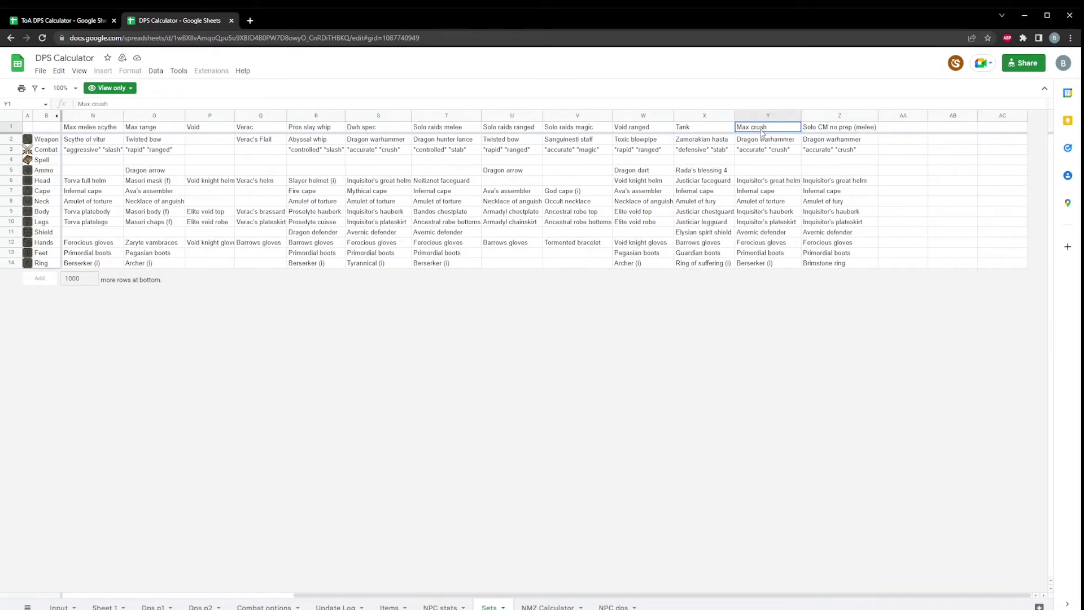
{"action": "left_click", "coordinate": [759, 139]}
{"action": "left_click", "coordinate": [831, 140]}
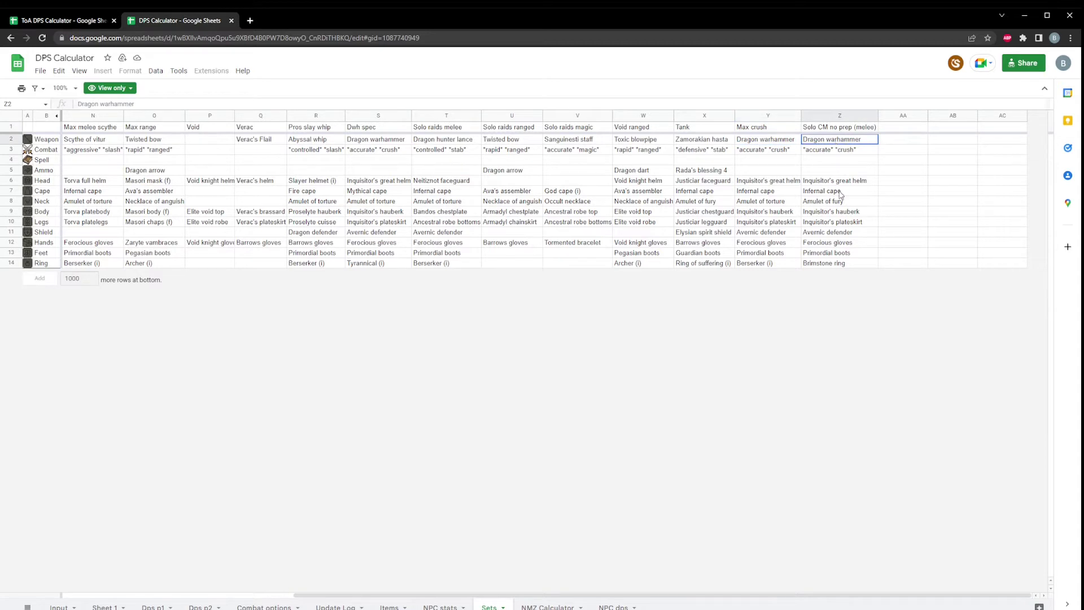
{"action": "left_click_drag", "start_coordinate": [840, 194], "coordinate": [844, 253]}
{"action": "left_click", "coordinate": [849, 151]}
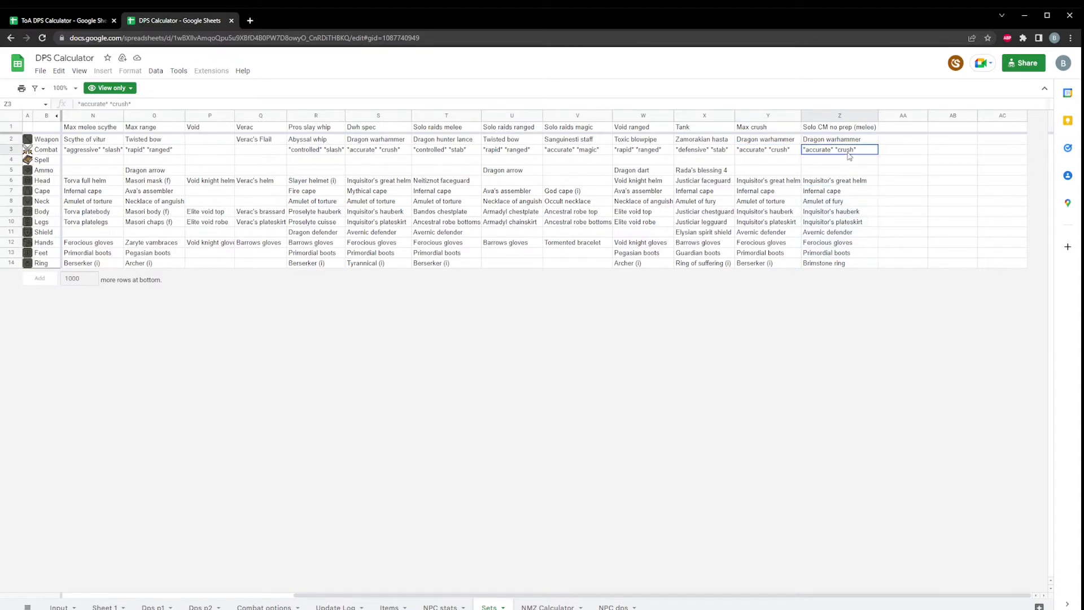
{"action": "scroll", "coordinate": [589, 151], "scroll_direction": "left", "scroll_amount": 10}
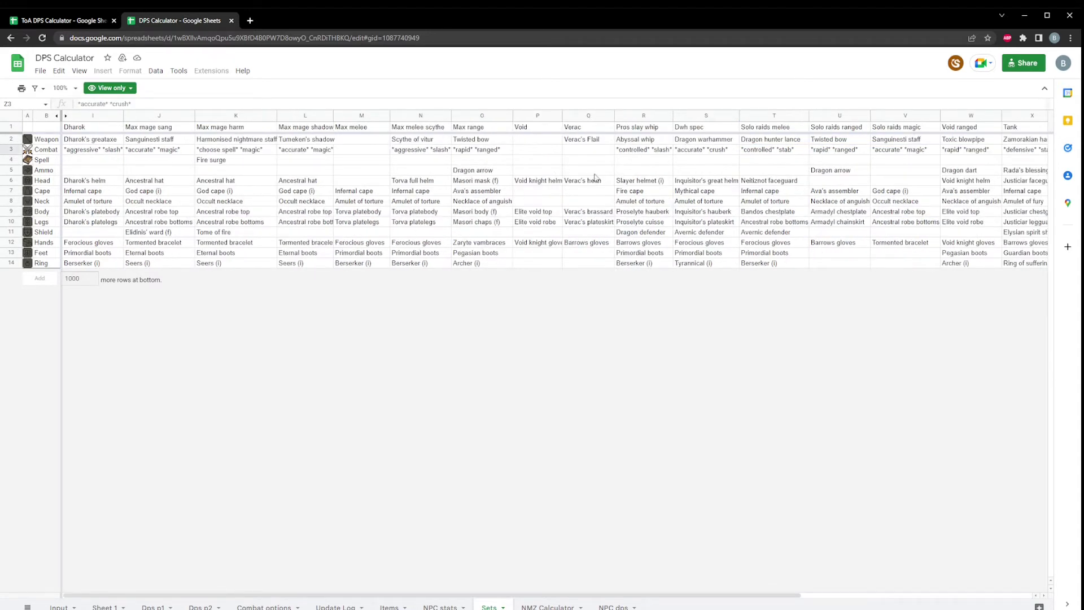
{"action": "left_click", "coordinate": [91, 22]}
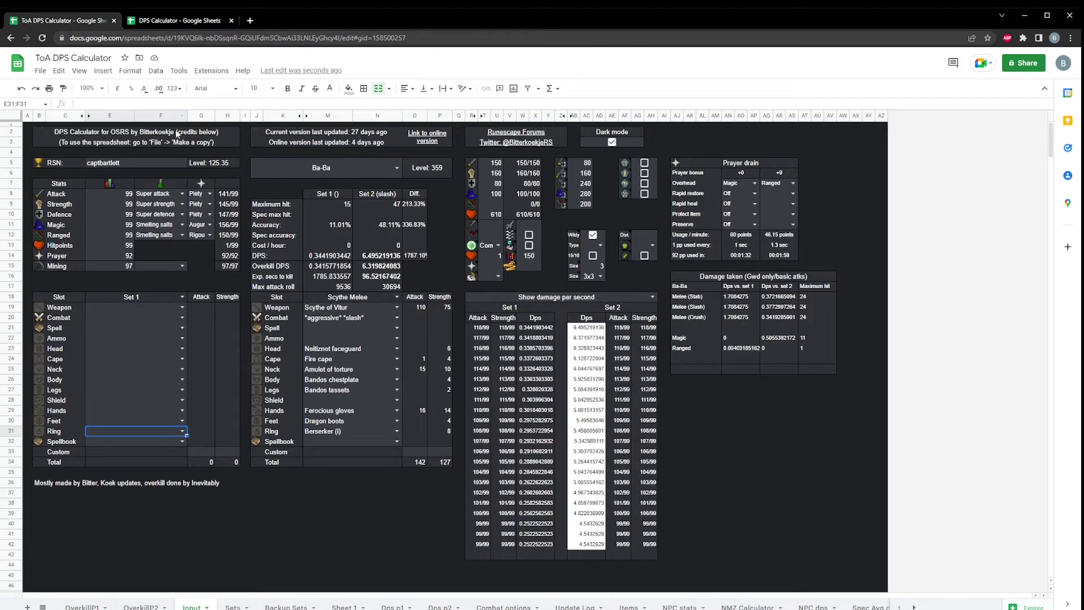
Step: Review the Dragon Crossbow gear column on Backup Sets, down to Blessed d'hide boots
{"action": "left_click", "coordinate": [255, 607]}
{"action": "scroll", "coordinate": [322, 146], "scroll_direction": "right", "scroll_amount": 5}
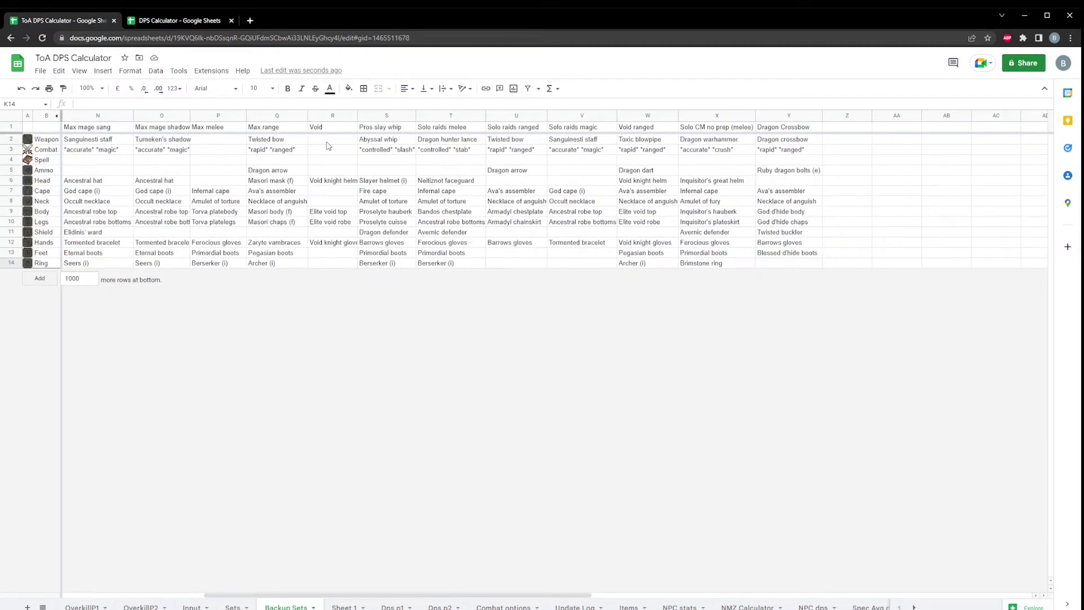
{"action": "scroll", "coordinate": [367, 166], "scroll_direction": "left", "scroll_amount": 1}
{"action": "scroll", "coordinate": [474, 166], "scroll_direction": "left", "scroll_amount": 2}
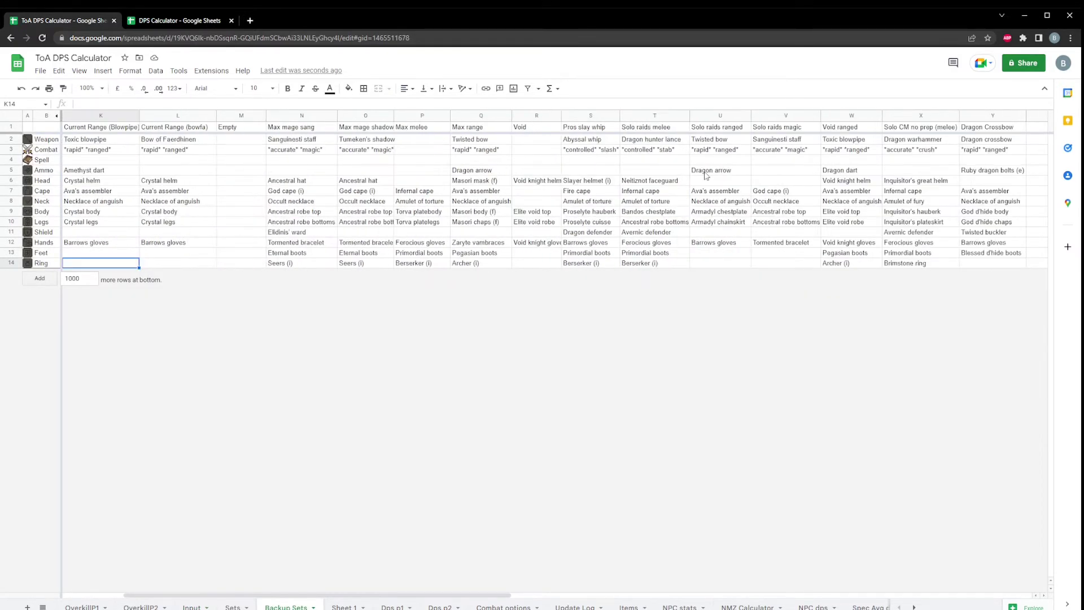
{"action": "left_click_drag", "start_coordinate": [982, 127], "coordinate": [990, 212]}
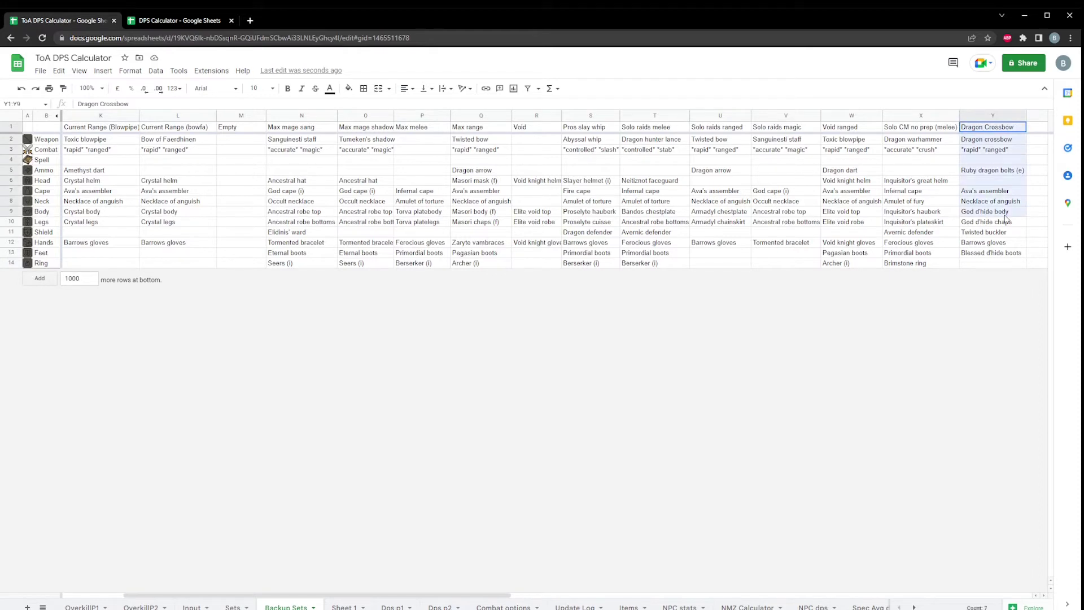
{"action": "left_click", "coordinate": [992, 252]}
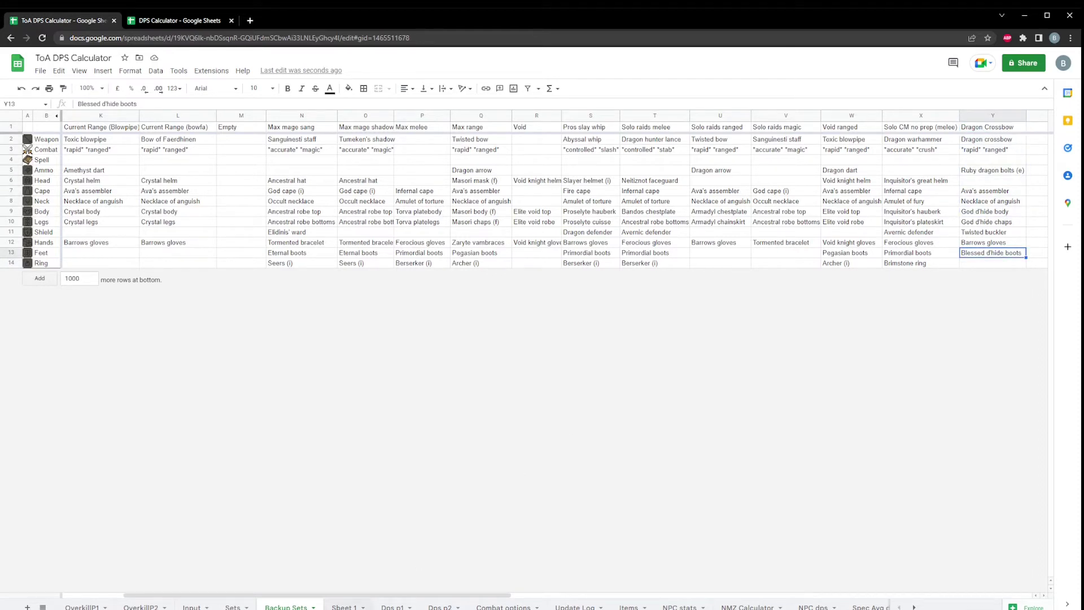
Step: Check the second set's preset list on Input without changing it, then show the Sets sheet
{"action": "left_click", "coordinate": [194, 606]}
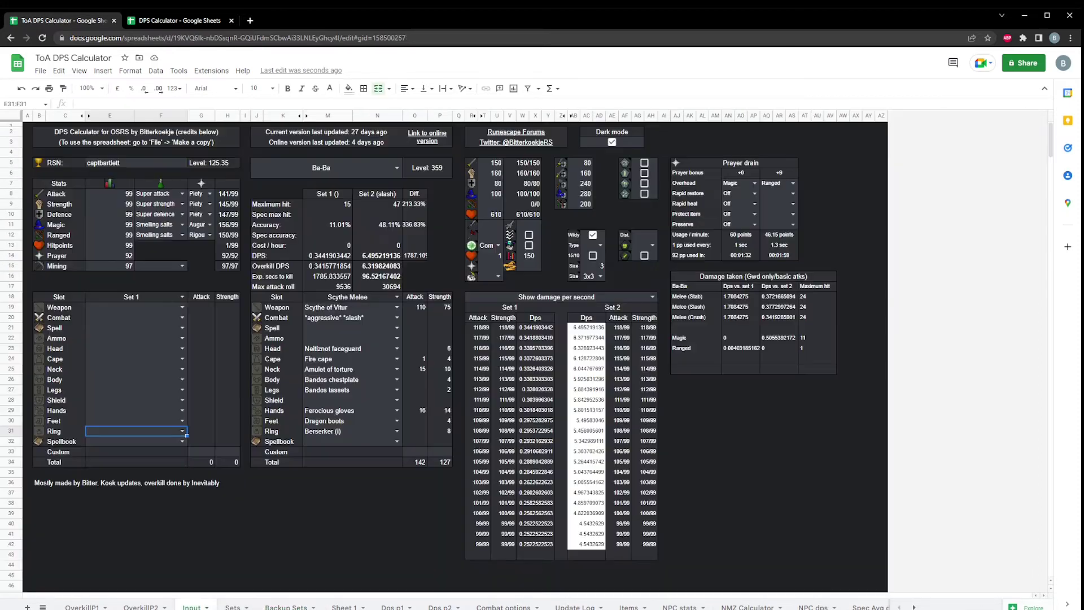
{"action": "left_click", "coordinate": [285, 606]}
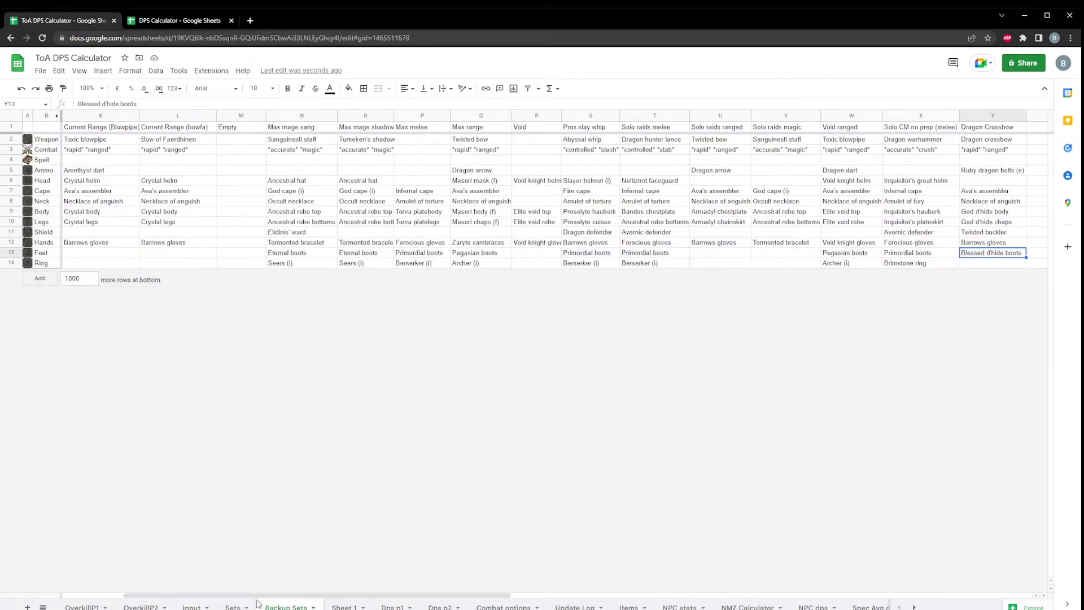
{"action": "left_click", "coordinate": [195, 606]}
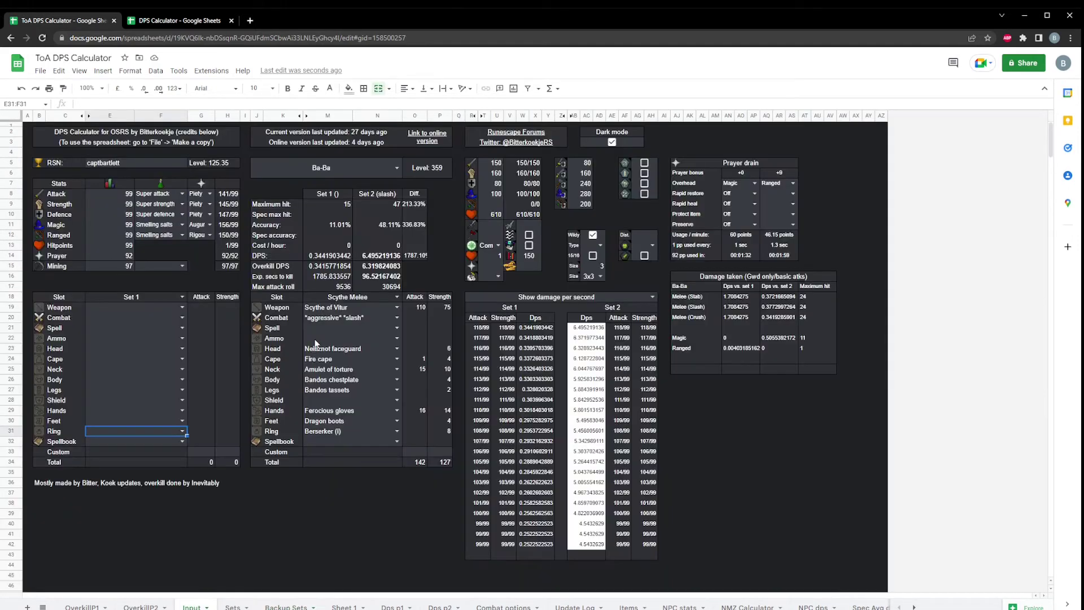
{"action": "left_click", "coordinate": [396, 297]}
{"action": "left_click", "coordinate": [327, 544]}
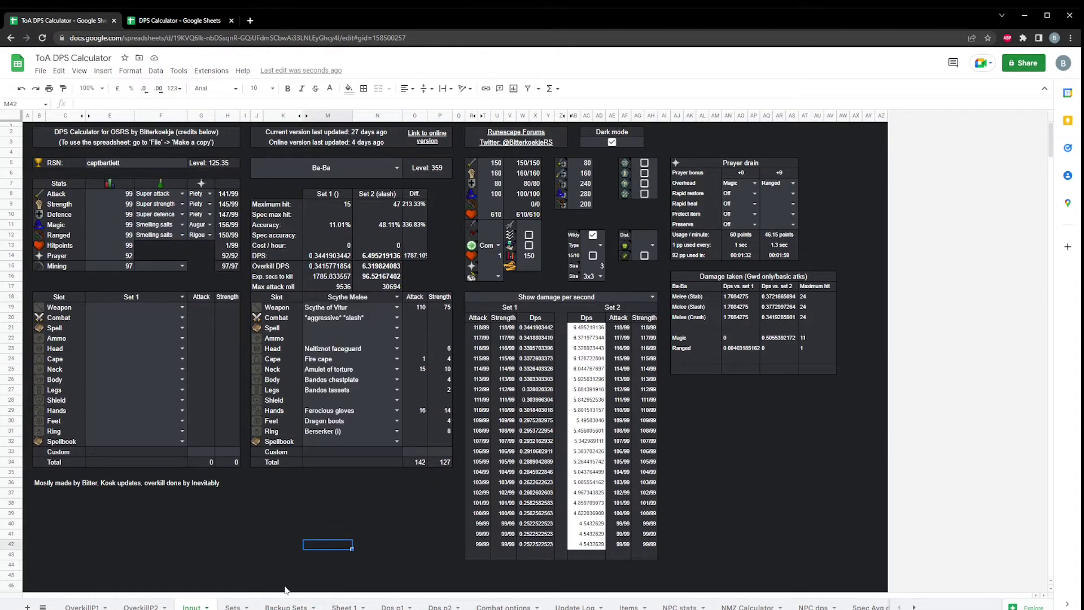
{"action": "left_click", "coordinate": [233, 607]}
Step: Duplicate the Sets sheet as Copy of Sets, staying on the original Sets sheet
{"action": "right_click", "coordinate": [233, 607]}
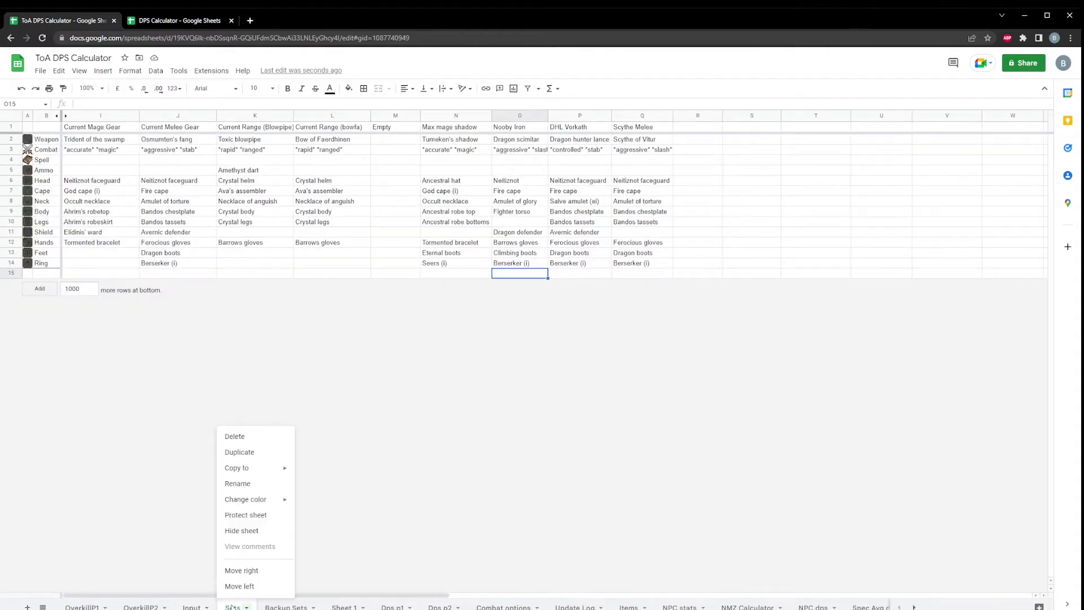
{"action": "left_click", "coordinate": [275, 607]}
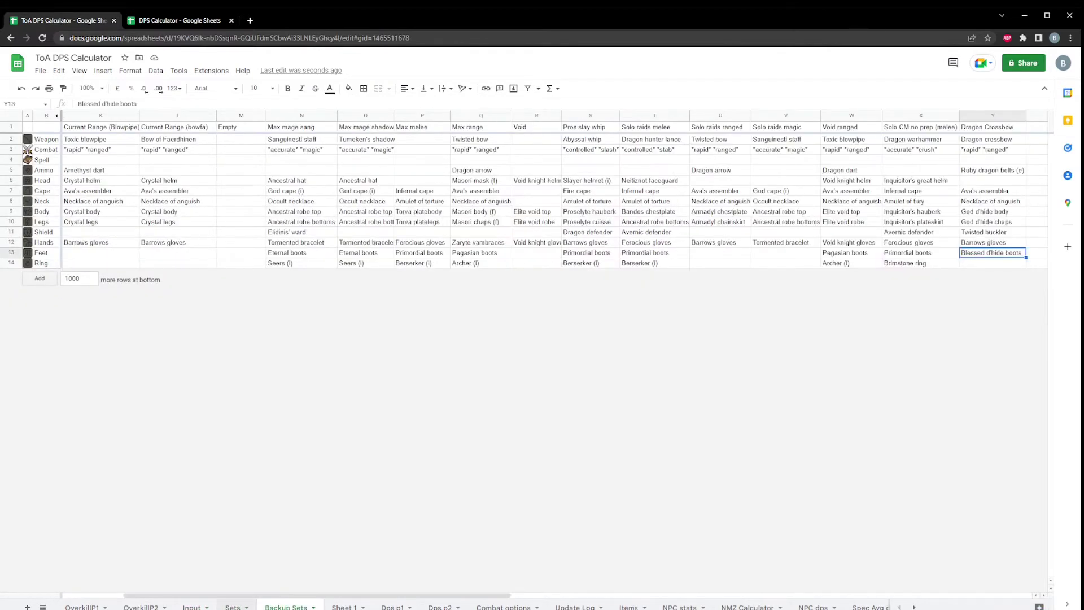
{"action": "left_click", "coordinate": [233, 607]}
{"action": "right_click", "coordinate": [234, 606]}
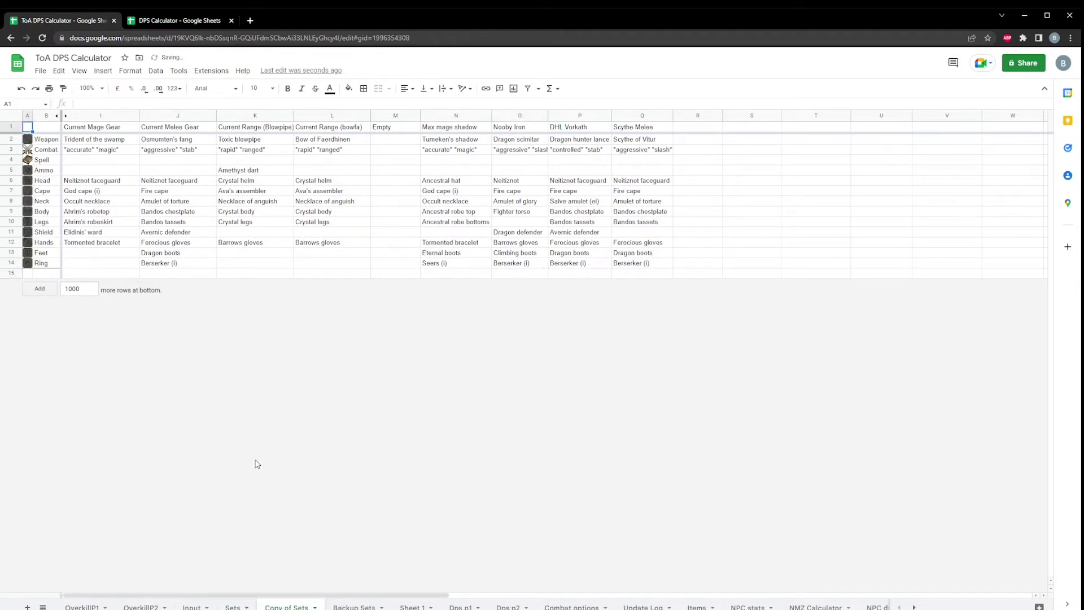
{"action": "left_click", "coordinate": [234, 606]}
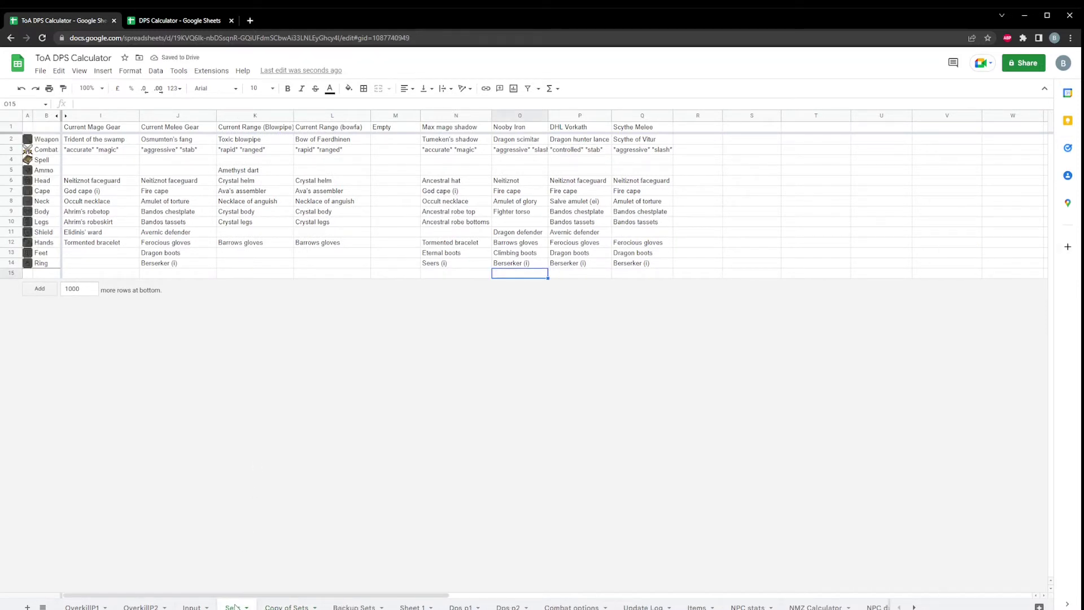
Step: Hide columns J through Q on the Sets sheet
{"action": "left_click", "coordinate": [640, 115]}
{"action": "left_click", "coordinate": [162, 115], "text": "shift"}
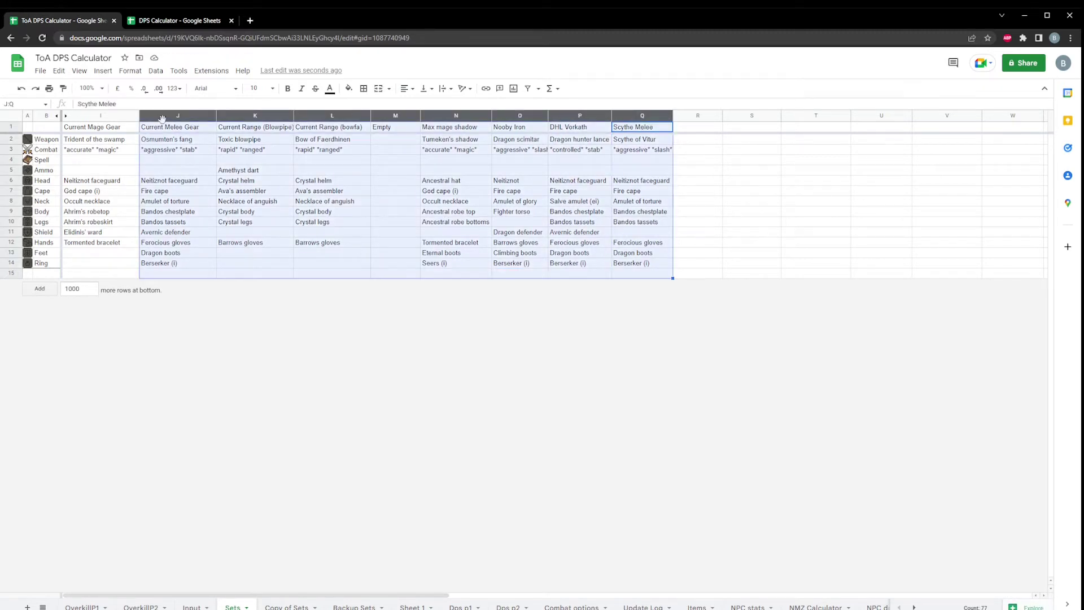
{"action": "right_click", "coordinate": [161, 119]}
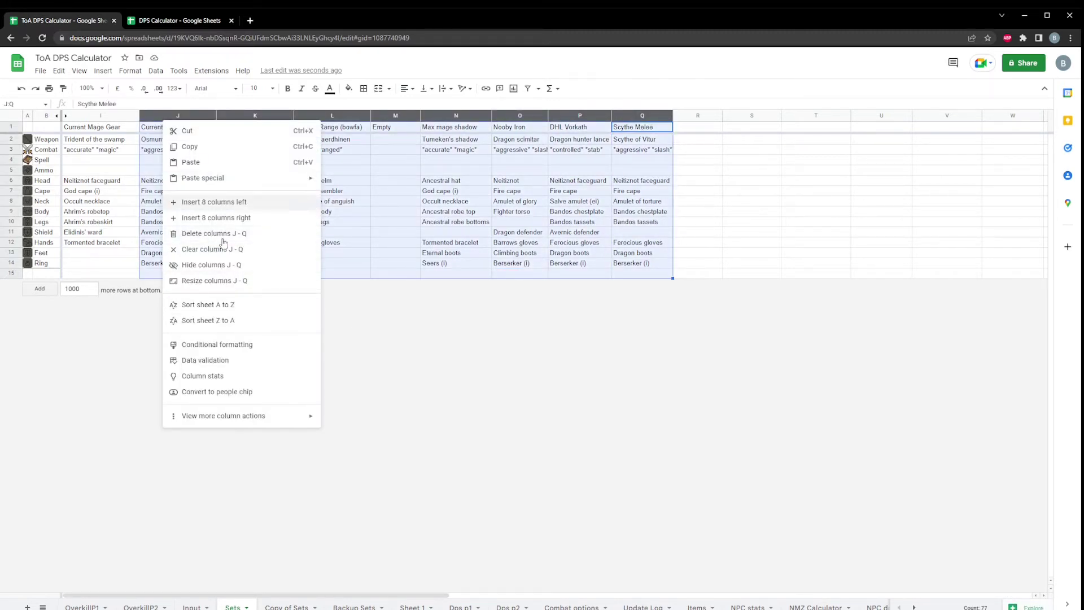
{"action": "left_click", "coordinate": [210, 264]}
Step: Delete the Copy of Sets sheet and confirm the deletion
{"action": "left_click", "coordinate": [286, 606]}
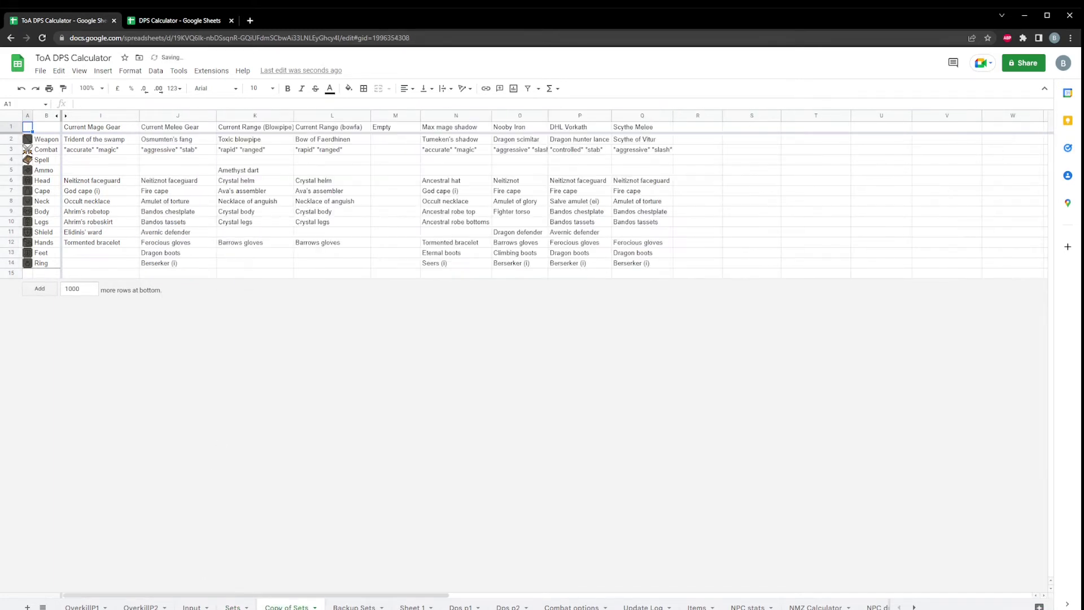
{"action": "right_click", "coordinate": [286, 607]}
{"action": "left_click", "coordinate": [394, 273]}
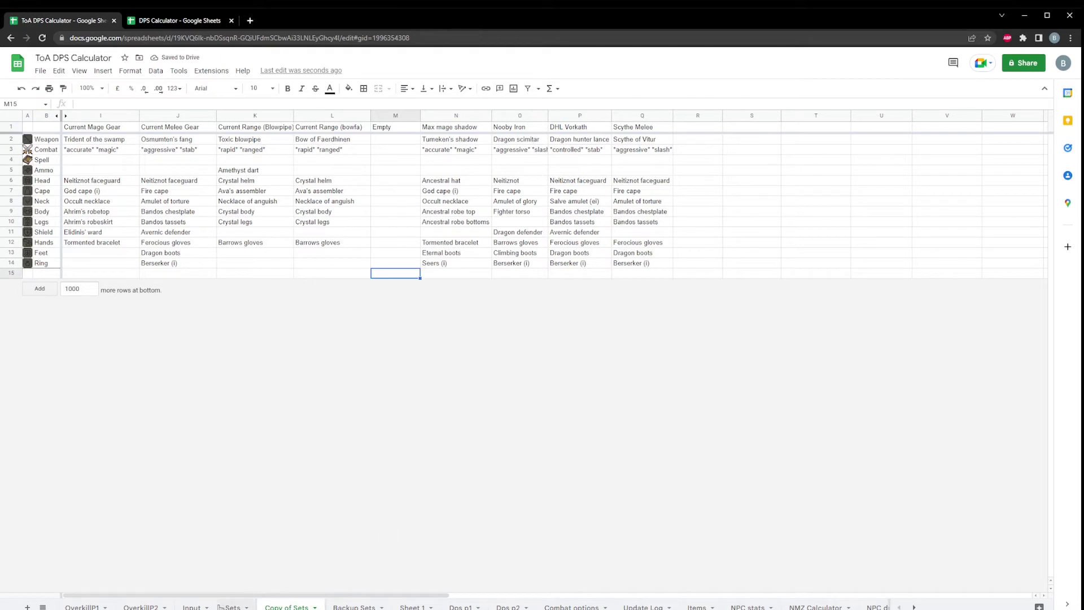
{"action": "left_click", "coordinate": [241, 607]}
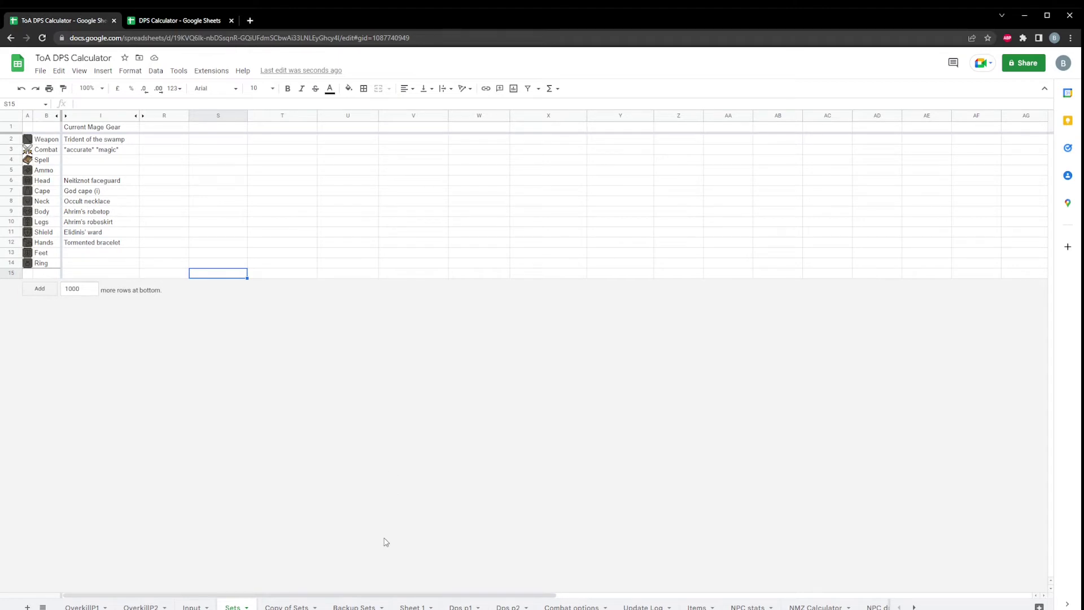
{"action": "right_click", "coordinate": [292, 607]}
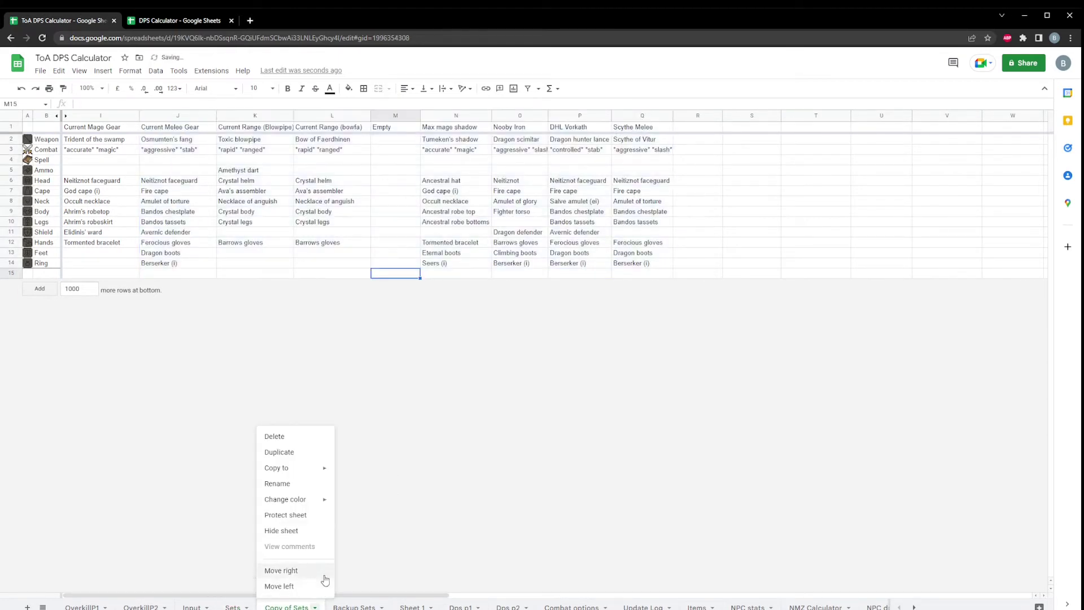
{"action": "left_click", "coordinate": [275, 436]}
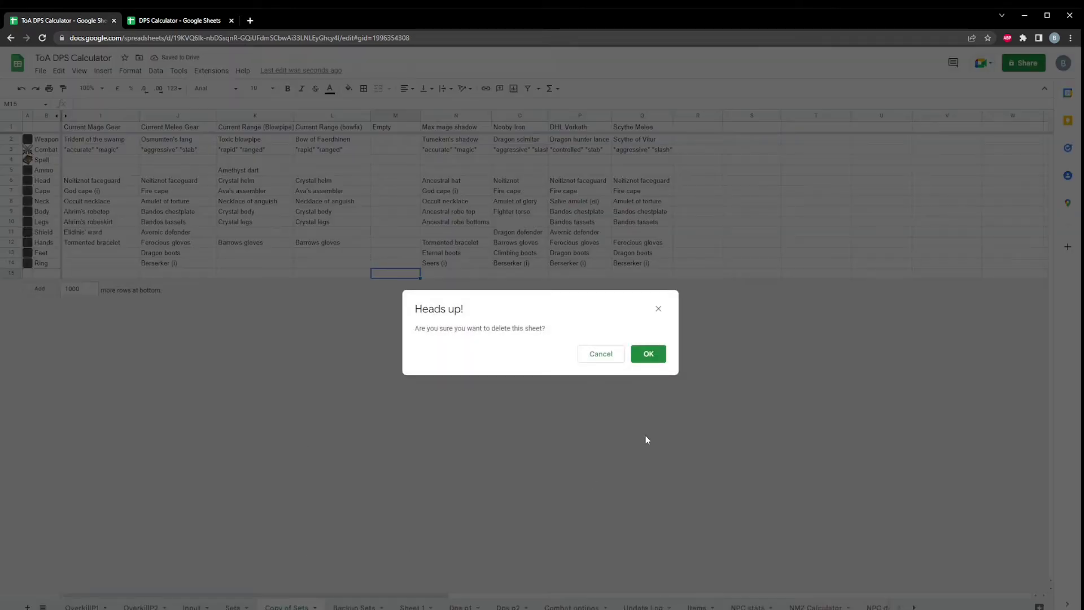
{"action": "left_click", "coordinate": [649, 353]}
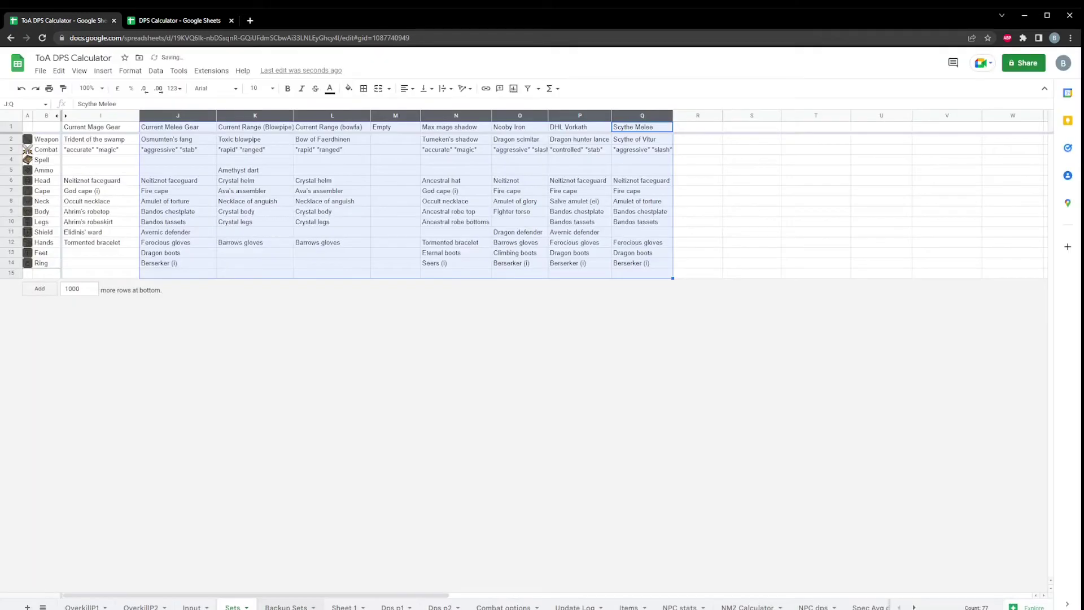
Step: Paste into the Max mage sang gear column on Backup Sets, then return to Input
{"action": "left_click", "coordinate": [286, 606]}
{"action": "left_click", "coordinate": [366, 127]}
{"action": "left_click", "coordinate": [296, 127]}
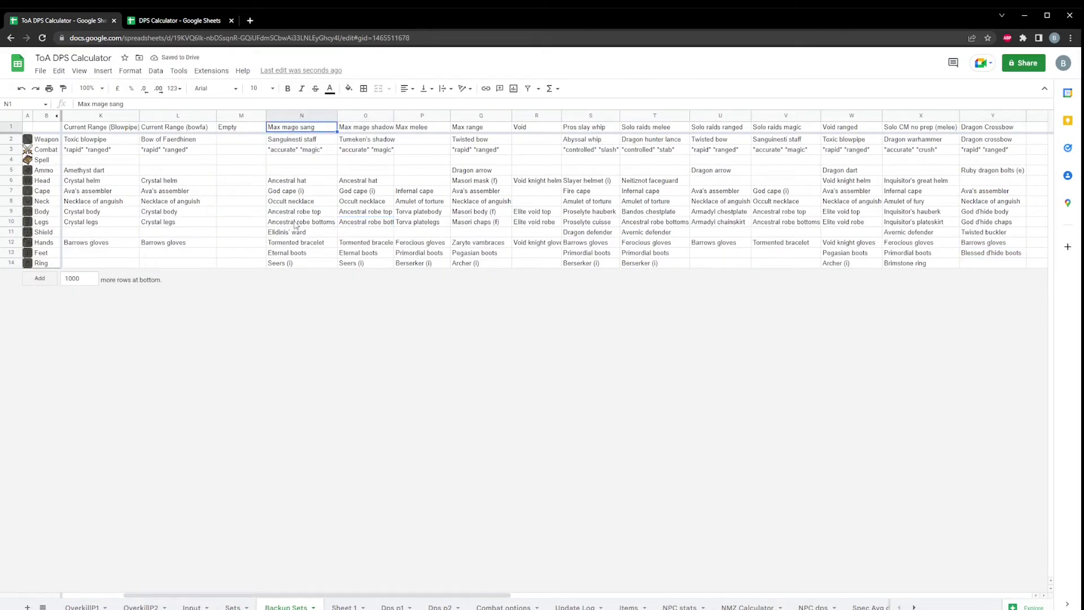
{"action": "left_click", "coordinate": [289, 263], "text": "shift"}
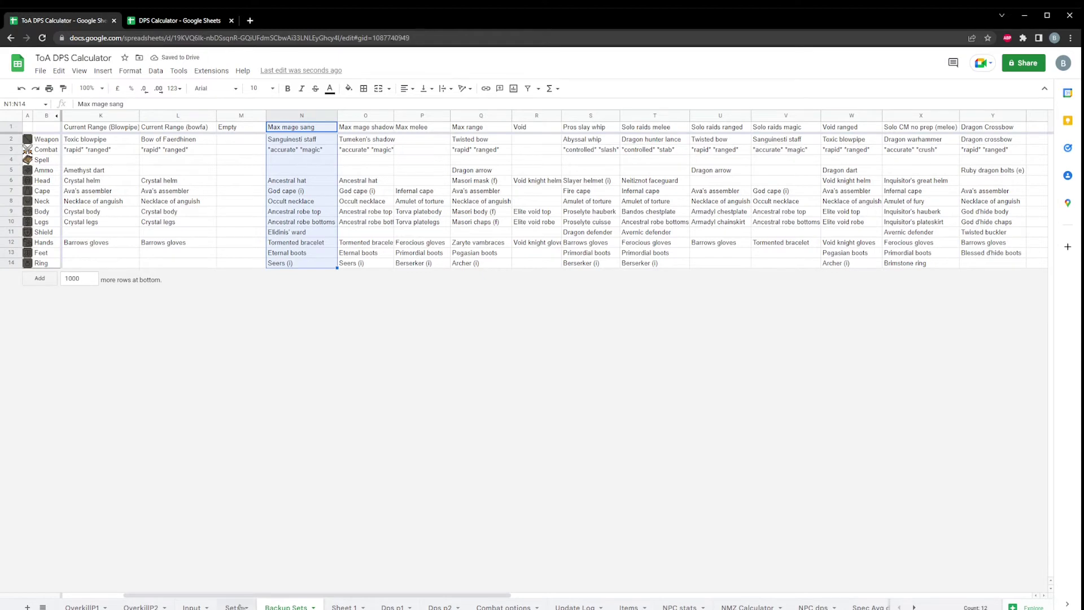
{"action": "key", "text": "ctrl+v"}
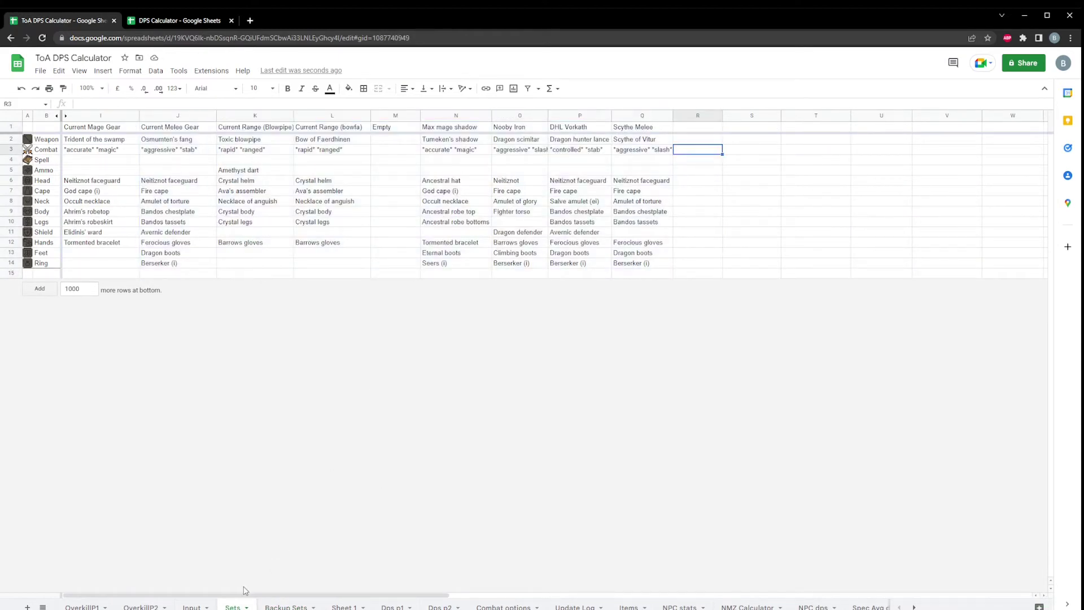
{"action": "left_click", "coordinate": [194, 607]}
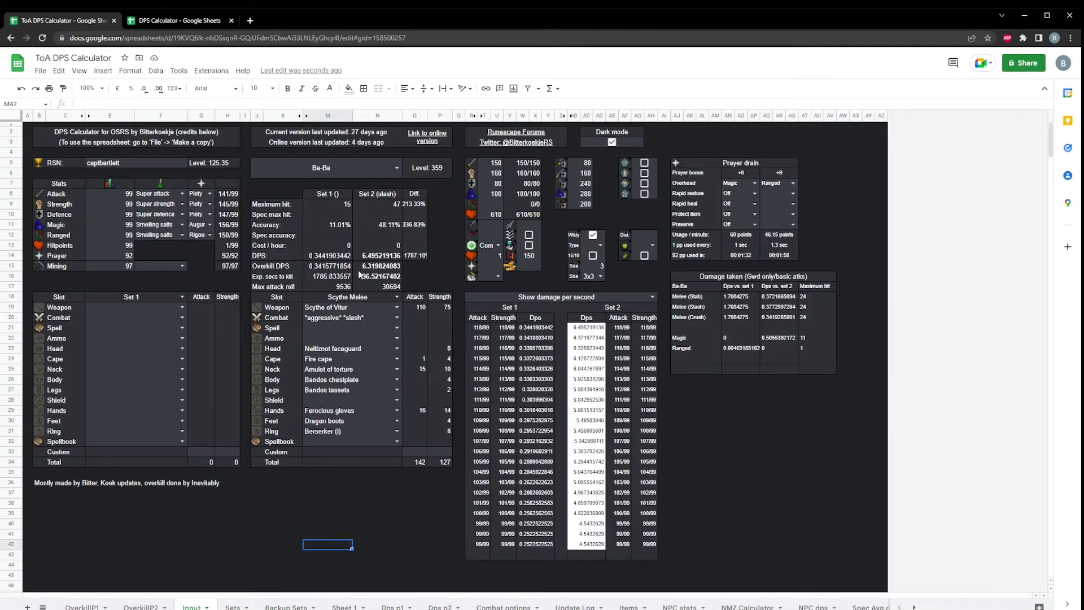
Step: Confirm Set 1's Head entry, then select E19:F30 from the Toxic blowpipe down to Feet
{"action": "left_click", "coordinate": [133, 329]}
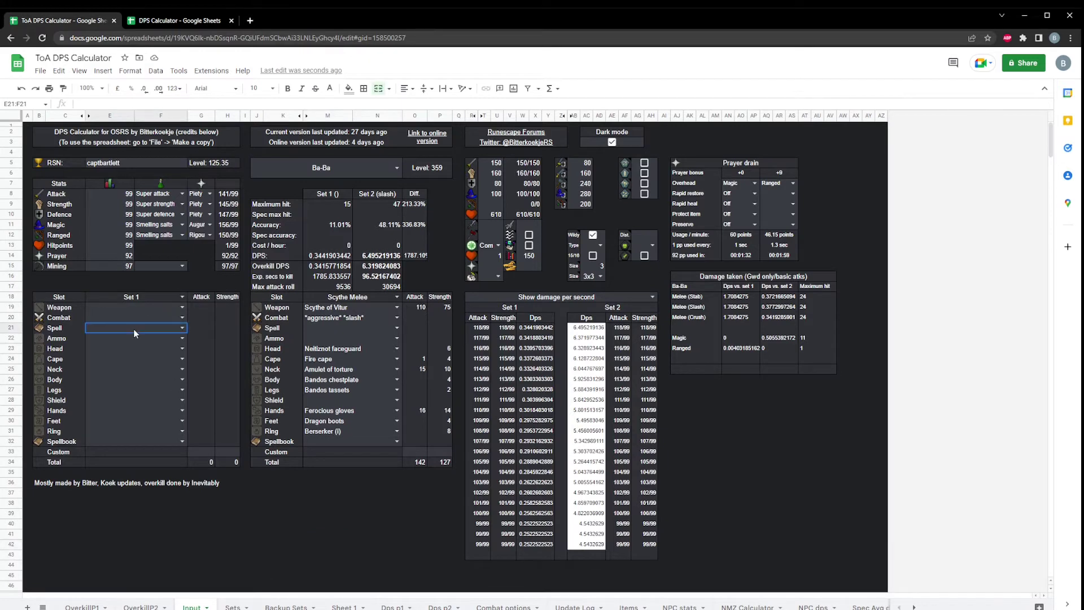
{"action": "left_click", "coordinate": [113, 350]}
{"action": "type", "text": "Void knight helm"}
{"action": "key", "text": "Return"}
{"action": "key", "text": "Down"}
{"action": "key", "text": "Down"}
{"action": "type", "text": "void"}
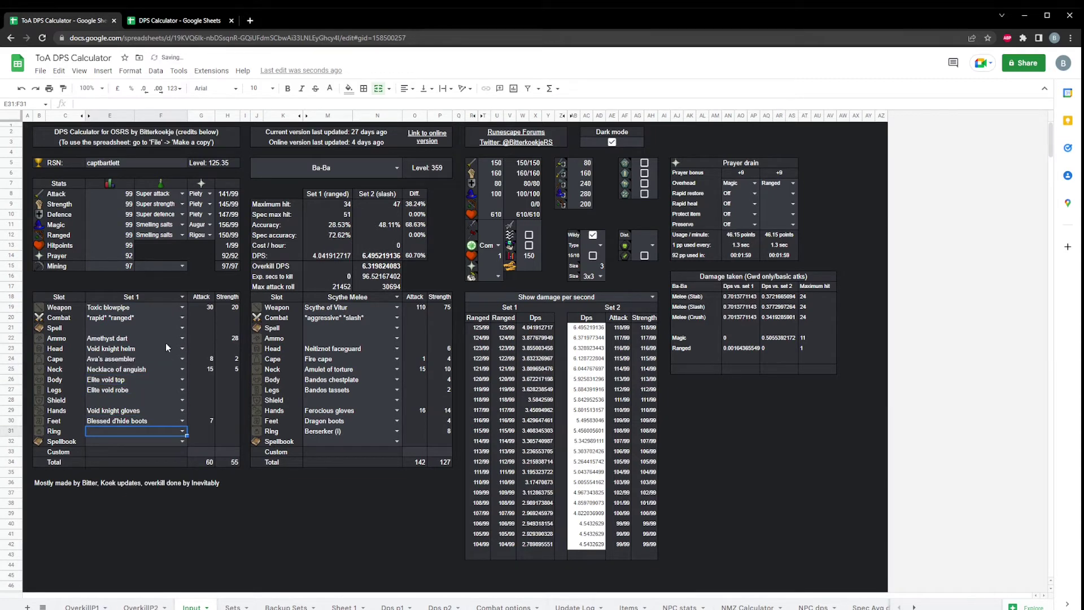
{"action": "left_click", "coordinate": [124, 309]}
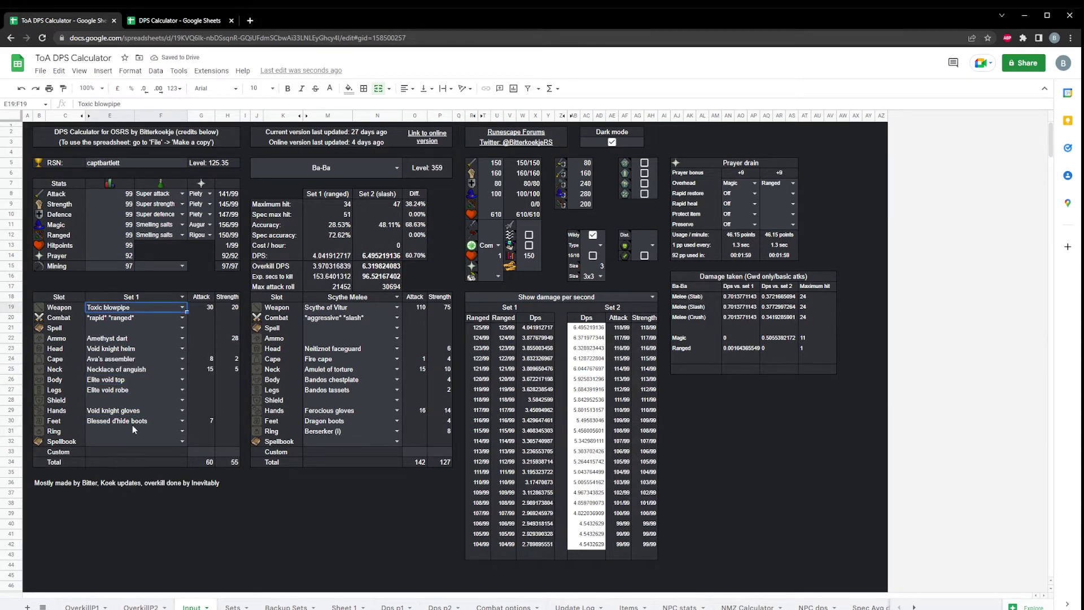
{"action": "left_click", "coordinate": [133, 424], "text": "shift"}
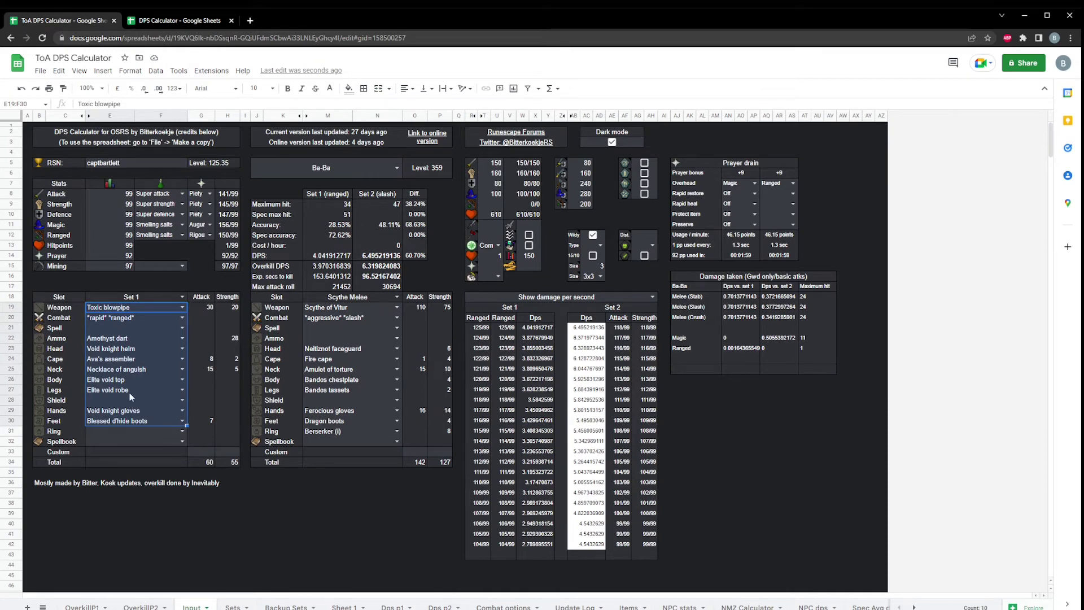
Step: Type the heading 'Void Blowpipe' into cell R1 of the Sets sheet
{"action": "left_click", "coordinate": [233, 606]}
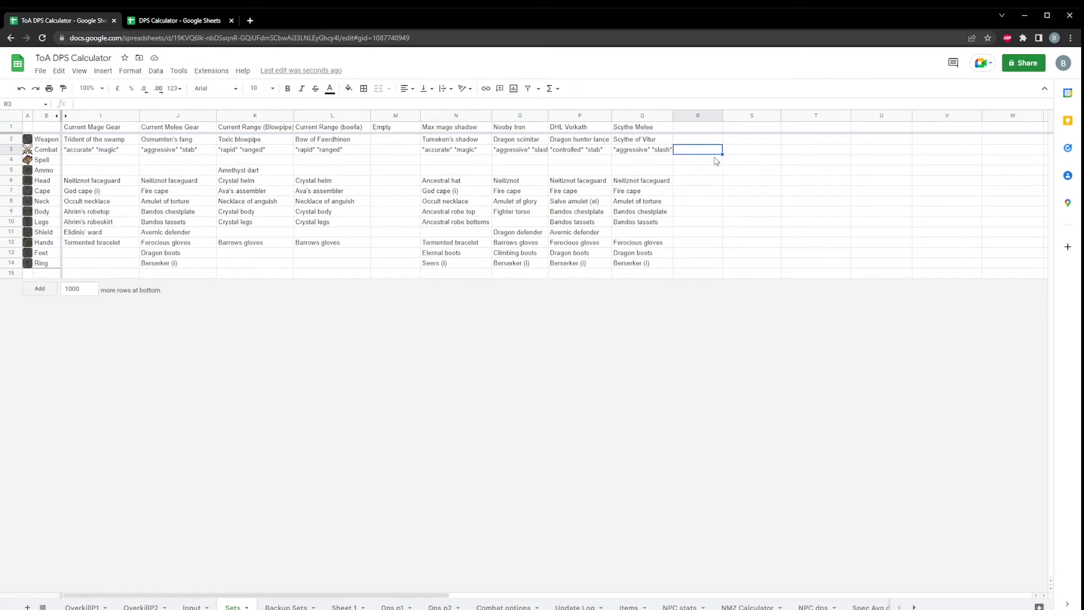
{"action": "left_click", "coordinate": [322, 606]}
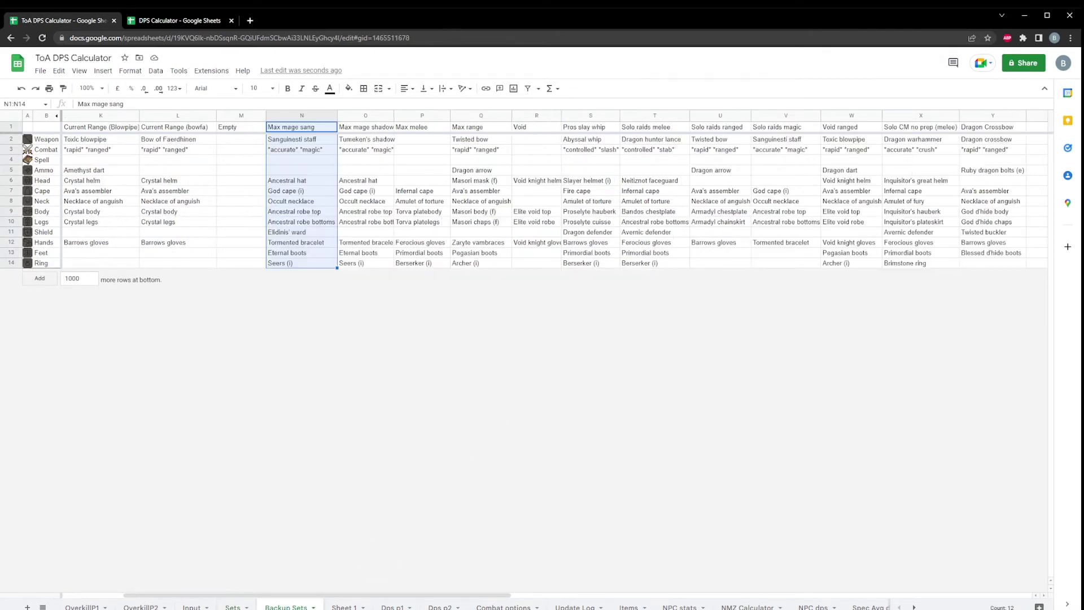
{"action": "left_click", "coordinate": [233, 607]}
{"action": "left_click", "coordinate": [695, 127]}
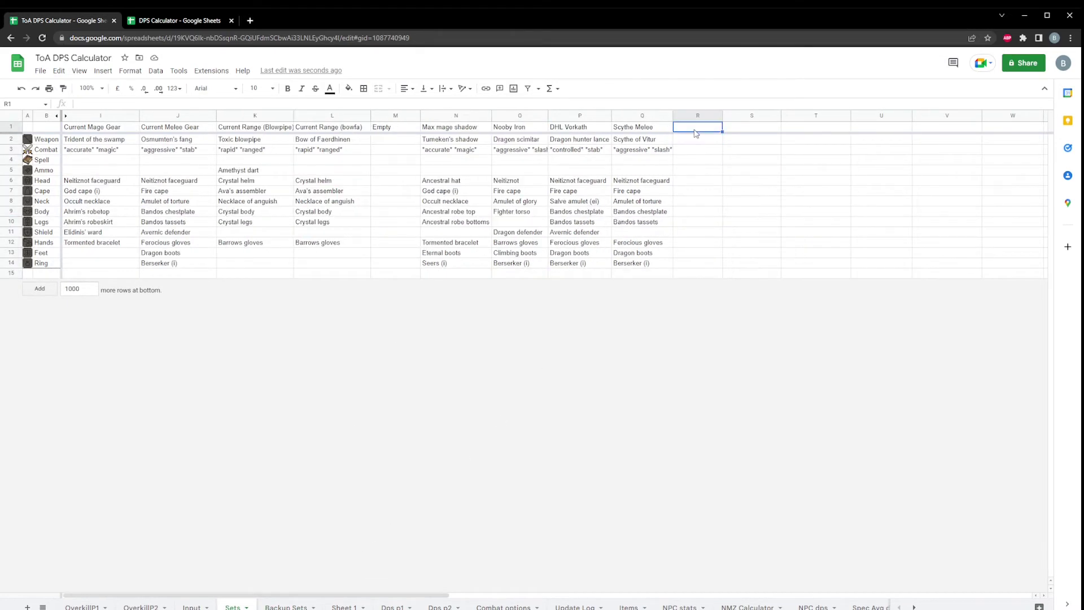
{"action": "type", "text": "Void"}
{"action": "type", "text": " Blowpipe"}
{"action": "key", "text": "Return"}
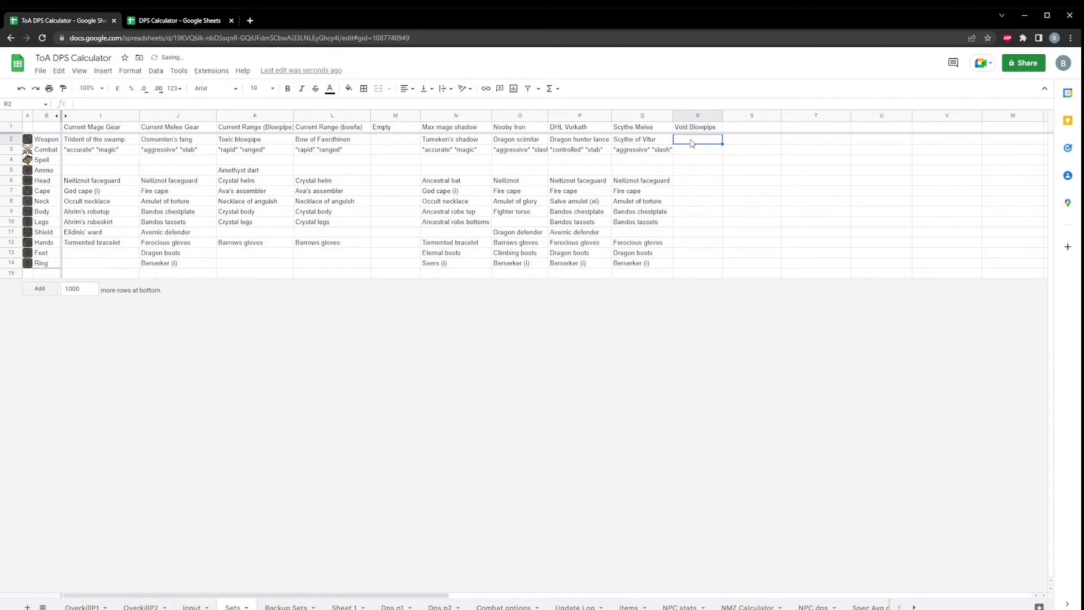
Step: Paste the copied gear into column R, check its dropdowns, then clear them
{"action": "right_click", "coordinate": [692, 145]}
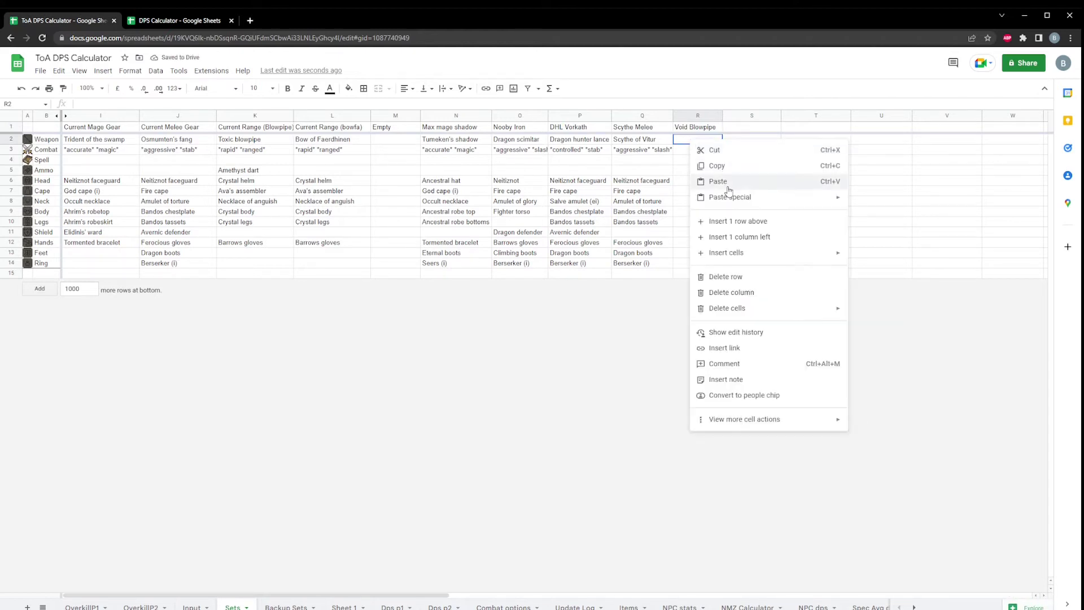
{"action": "left_click", "coordinate": [721, 178]}
{"action": "left_click", "coordinate": [816, 223]}
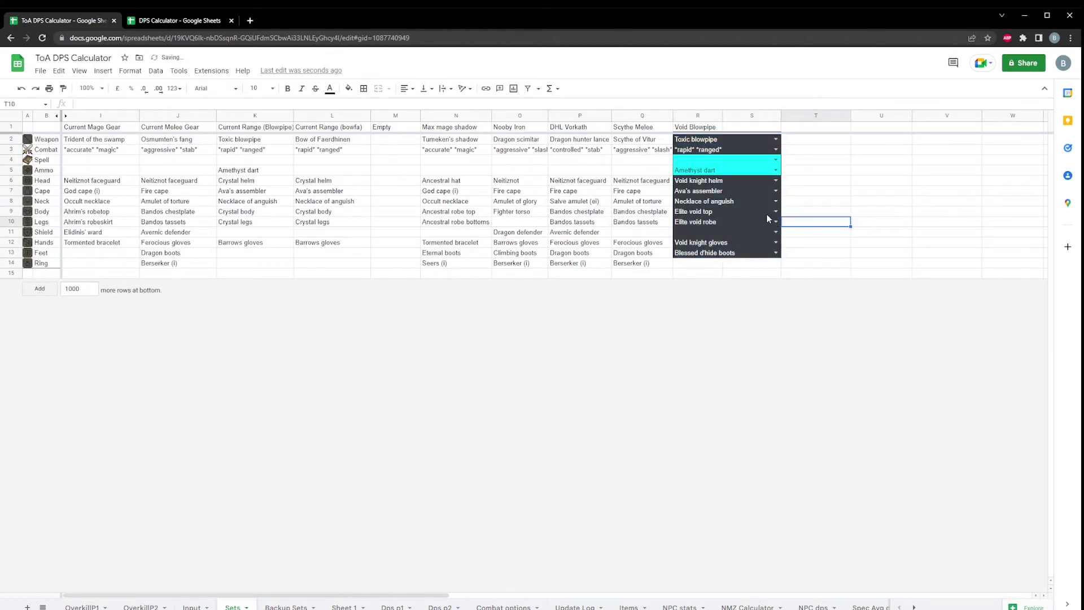
{"action": "left_click", "coordinate": [776, 221]}
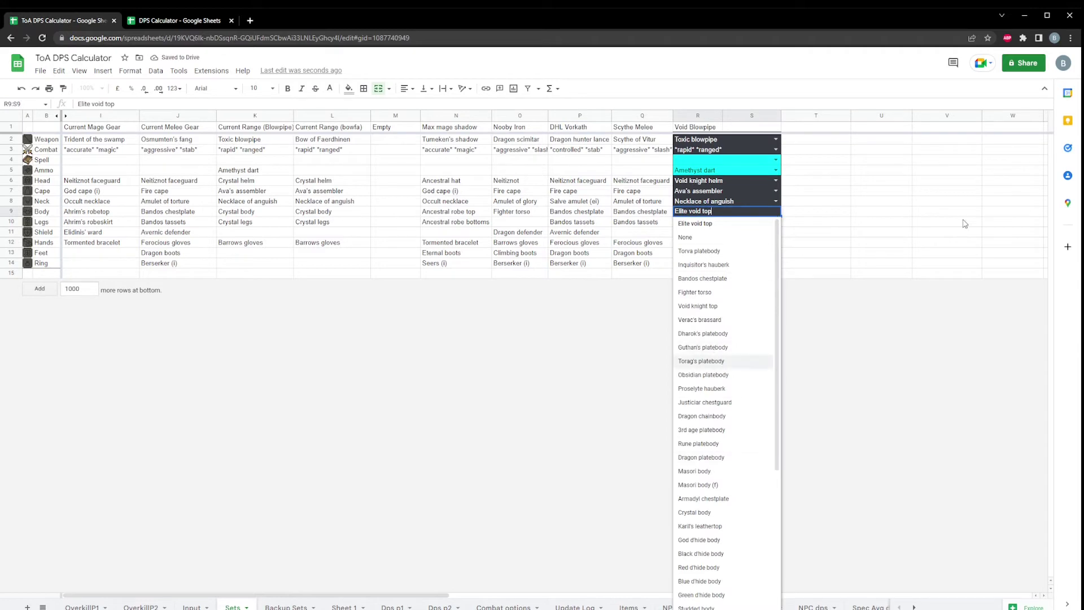
{"action": "left_click", "coordinate": [947, 191]}
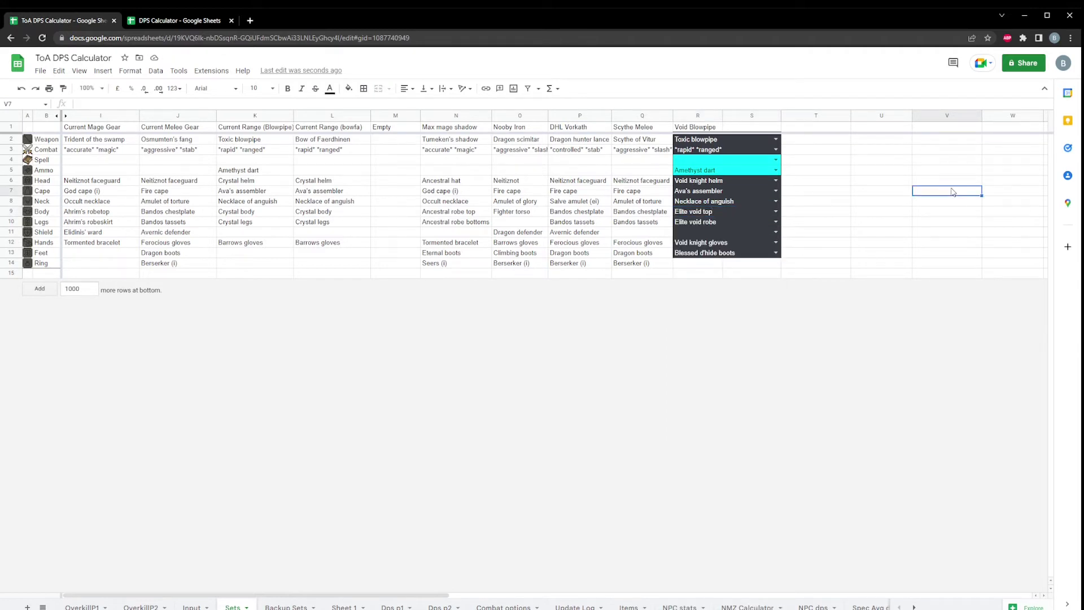
{"action": "left_click", "coordinate": [775, 139]}
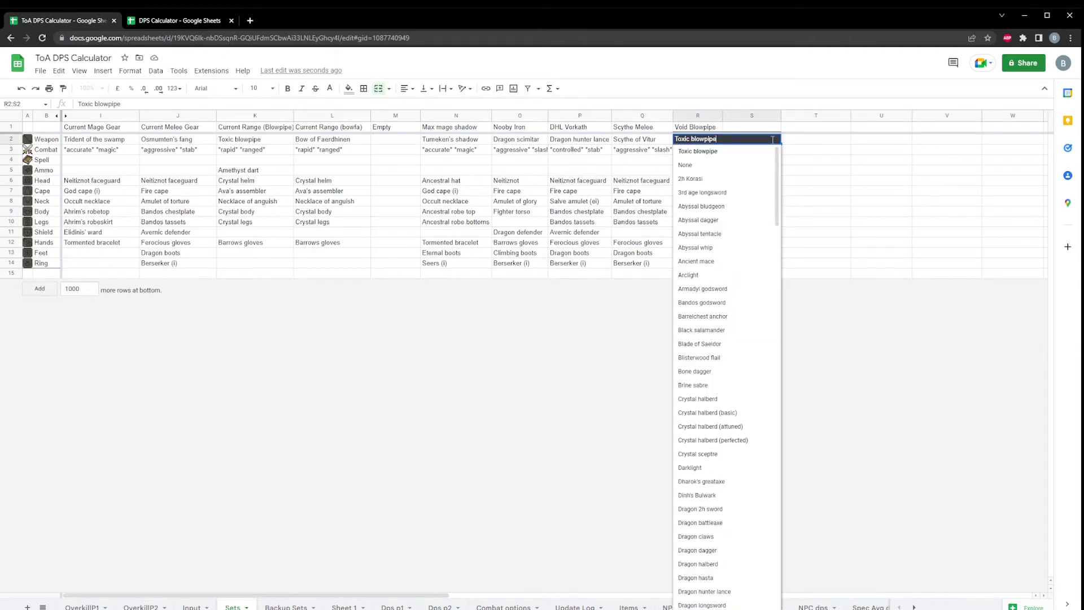
{"action": "left_click", "coordinate": [838, 183]}
{"action": "key", "text": "Delete"}
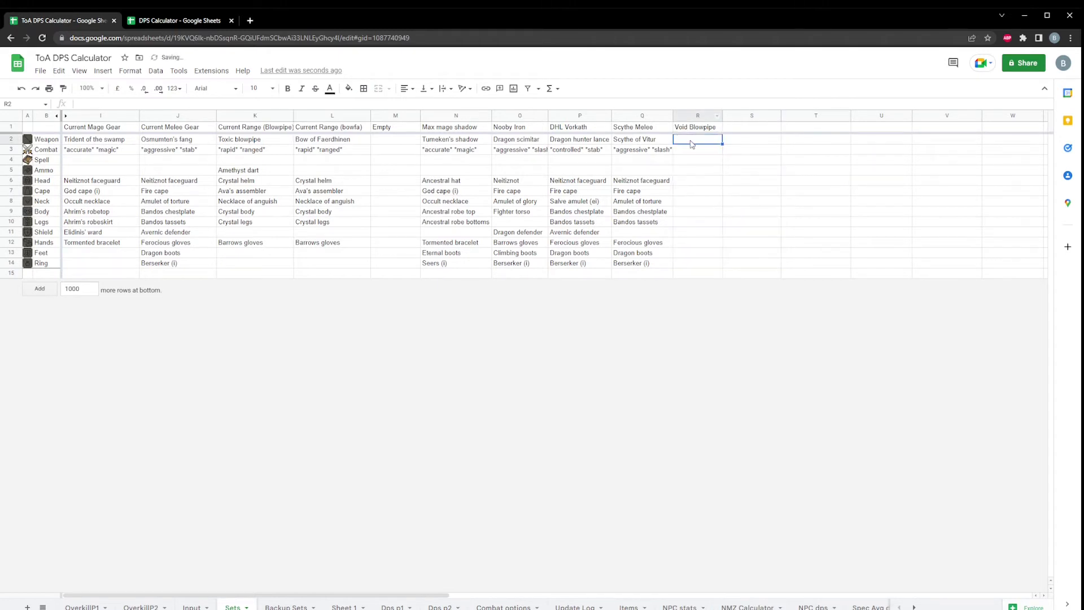
Step: Paste the void blowpipe gear into R2 as values only
{"action": "right_click", "coordinate": [692, 143]}
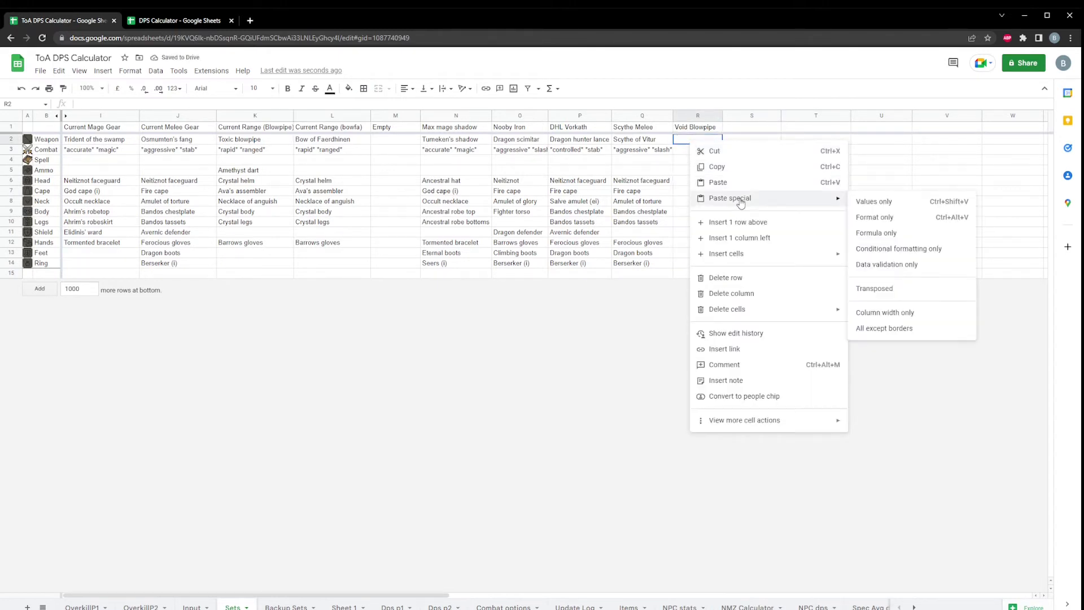
{"action": "mouse_move", "coordinate": [730, 197]}
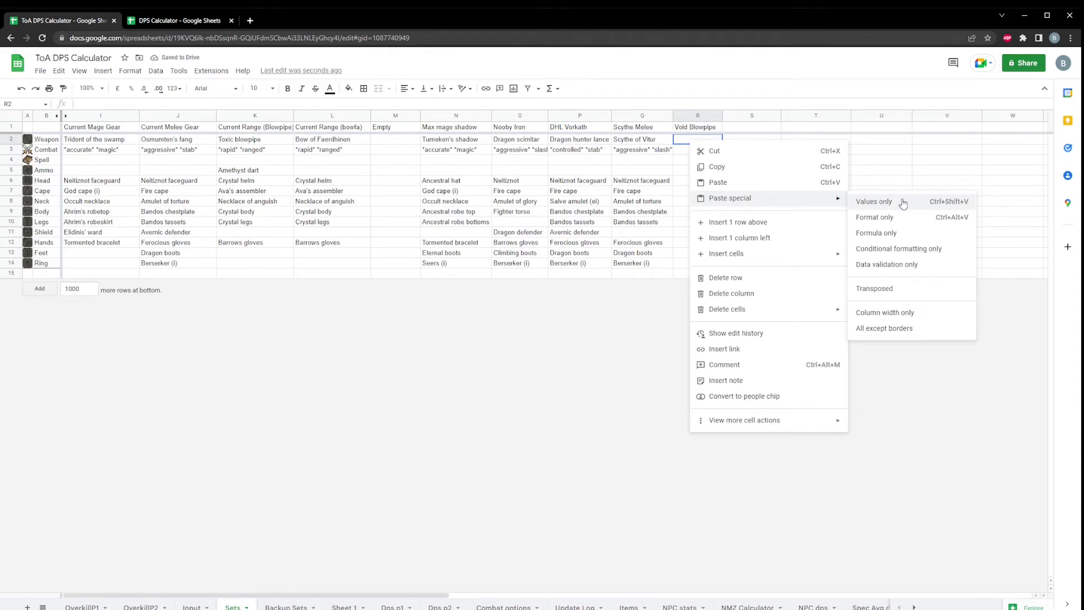
{"action": "left_click", "coordinate": [874, 202]}
{"action": "left_click", "coordinate": [697, 180]}
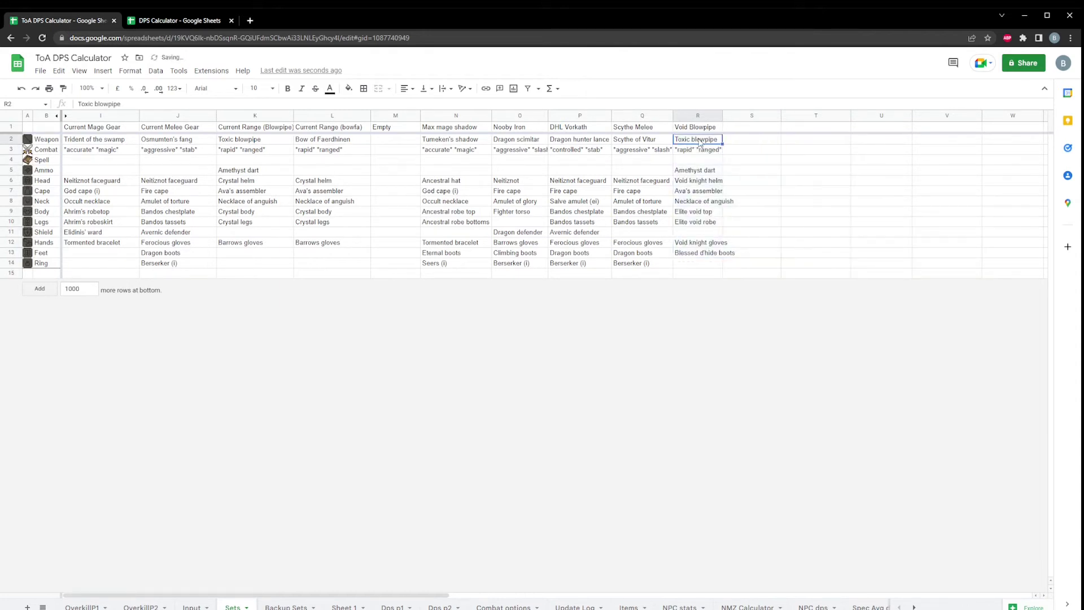
{"action": "left_click", "coordinate": [641, 181]}
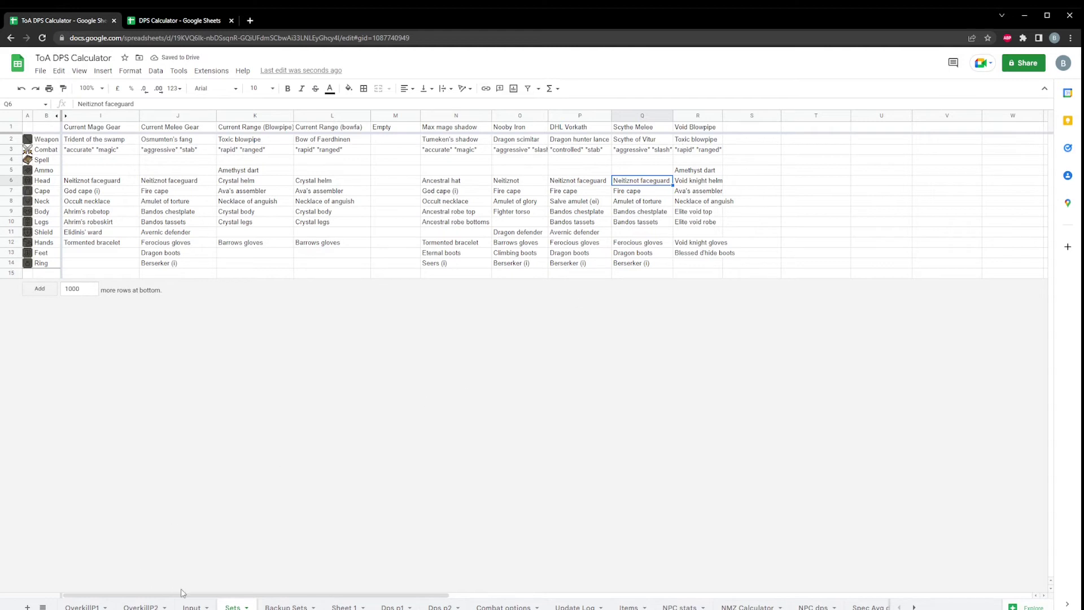
Step: On the Input sheet, clear Set 1's gear entries in E19:F31
{"action": "left_click", "coordinate": [196, 607]}
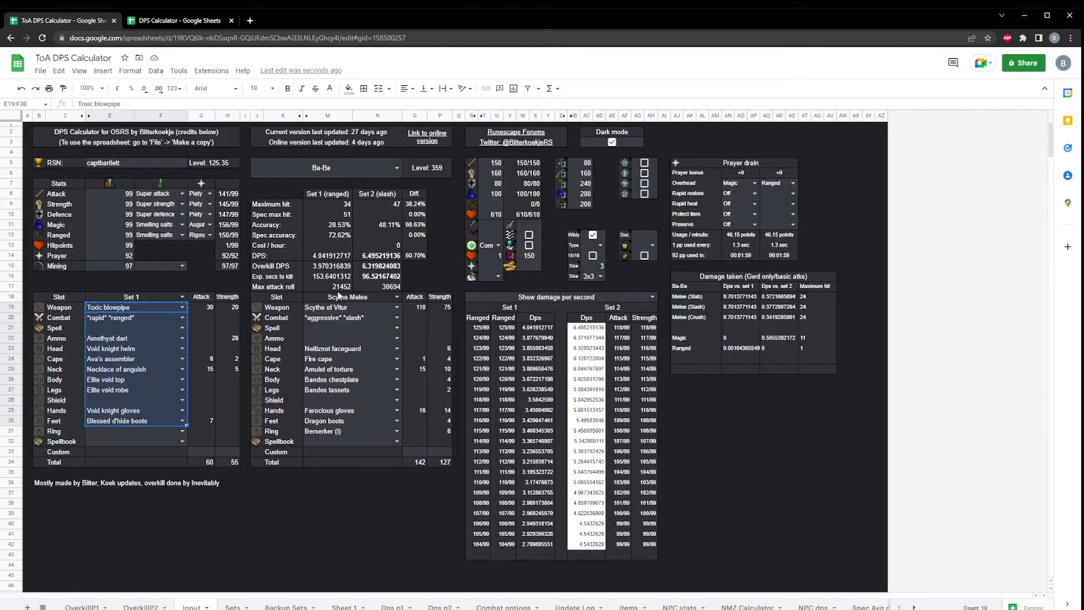
{"action": "left_click", "coordinate": [259, 368]}
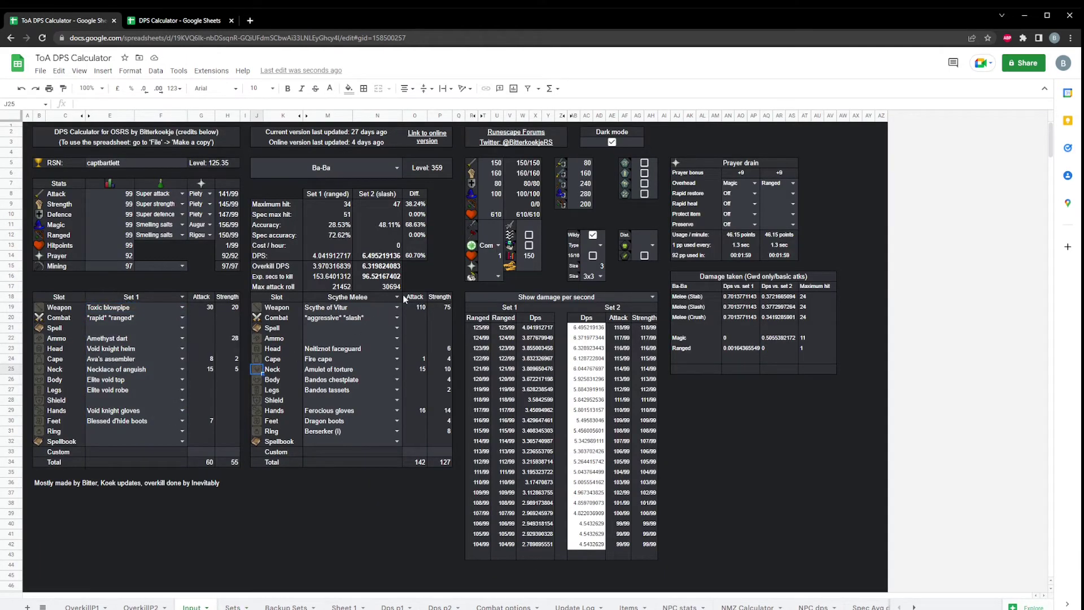
{"action": "left_click", "coordinate": [364, 297]}
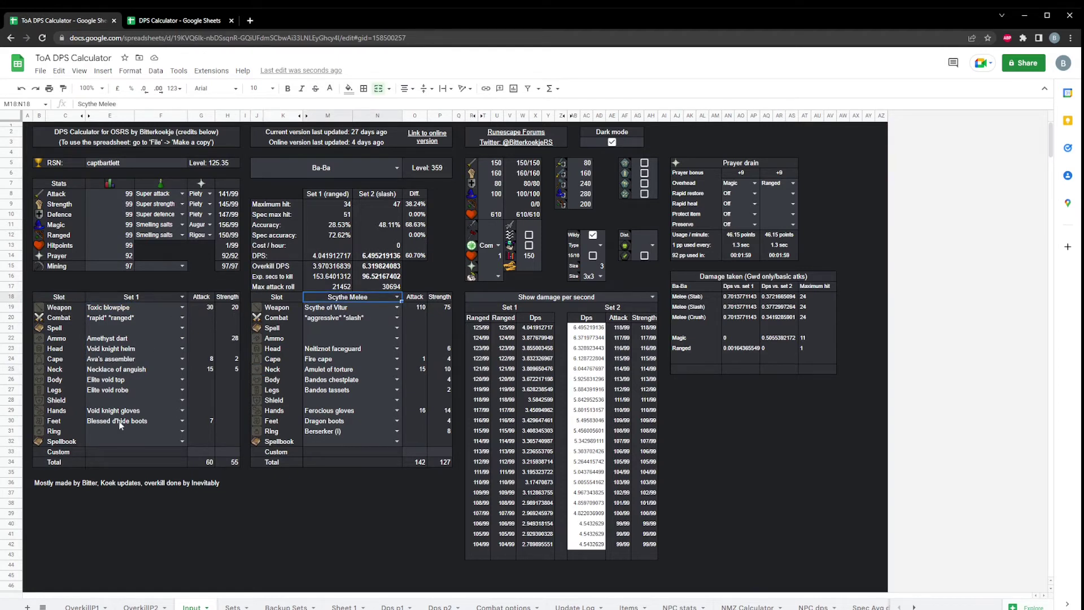
{"action": "left_click_drag", "start_coordinate": [119, 431], "coordinate": [116, 309]}
{"action": "key", "text": "Delete"}
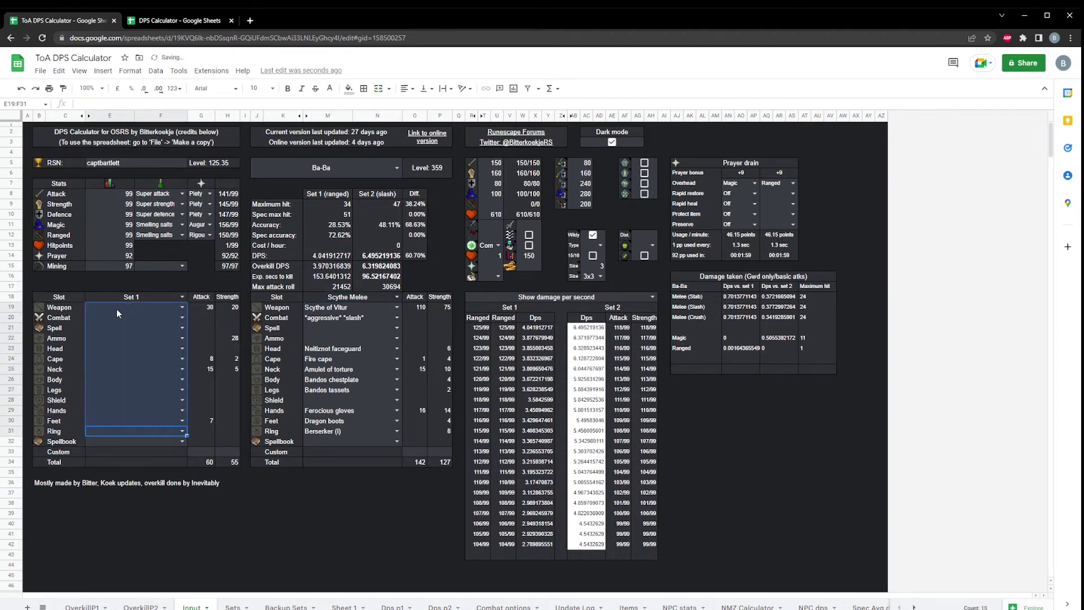
Step: Choose Void Blowpipe from the Set 1 dropdown and check the loaded gear
{"action": "left_click", "coordinate": [182, 297]}
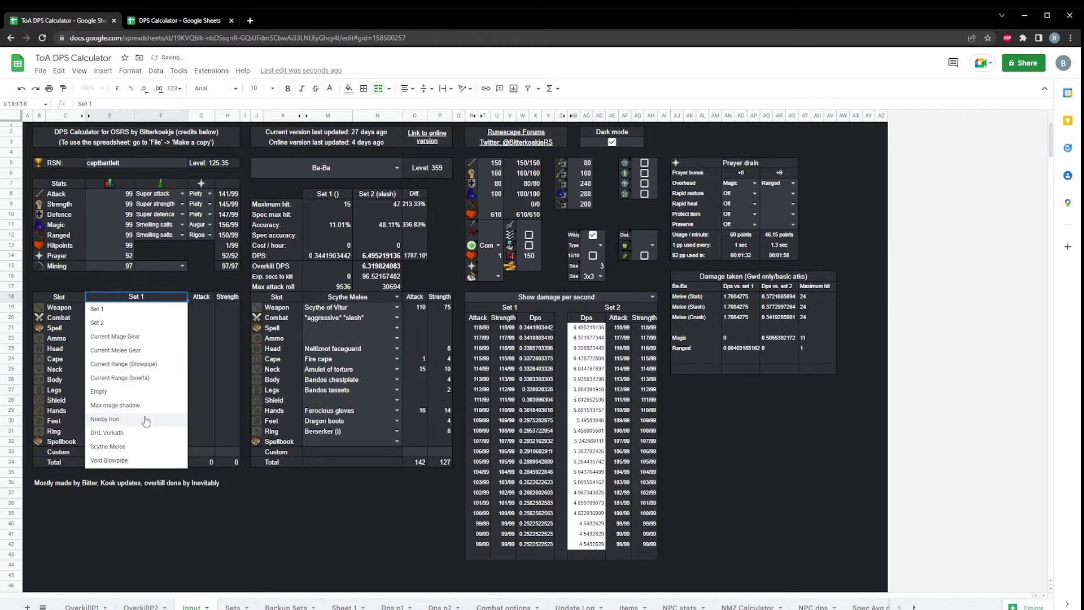
{"action": "left_click", "coordinate": [110, 460]}
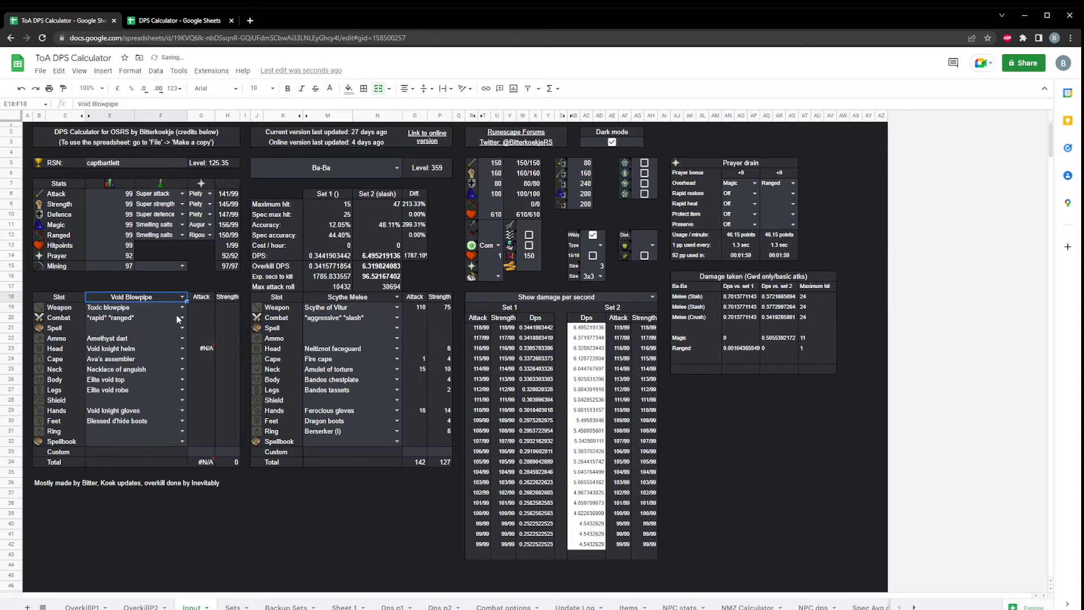
{"action": "left_click", "coordinate": [121, 348]}
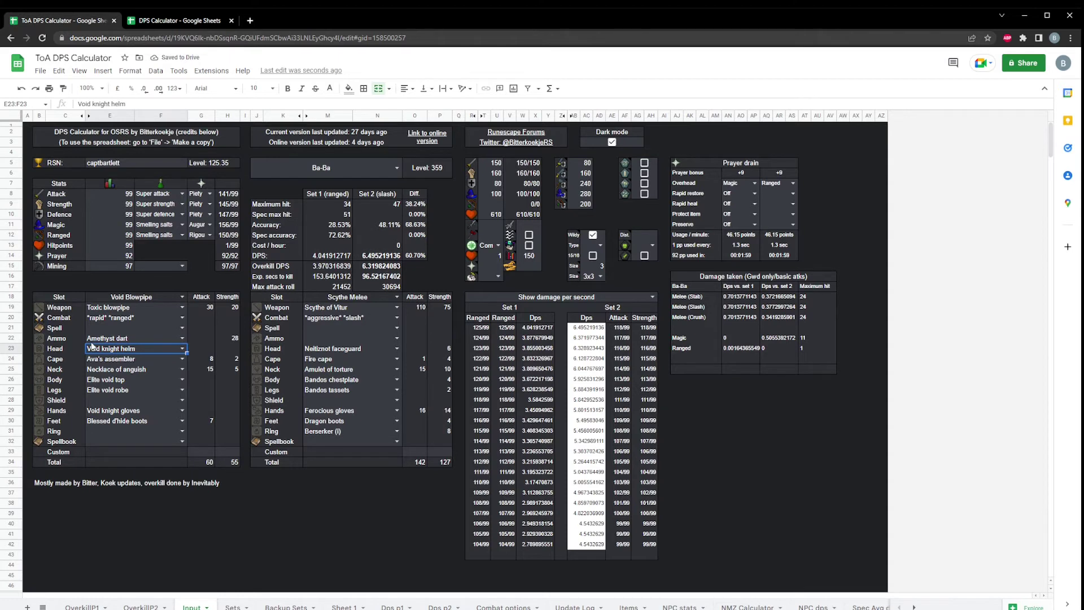
{"action": "left_click", "coordinate": [345, 257]}
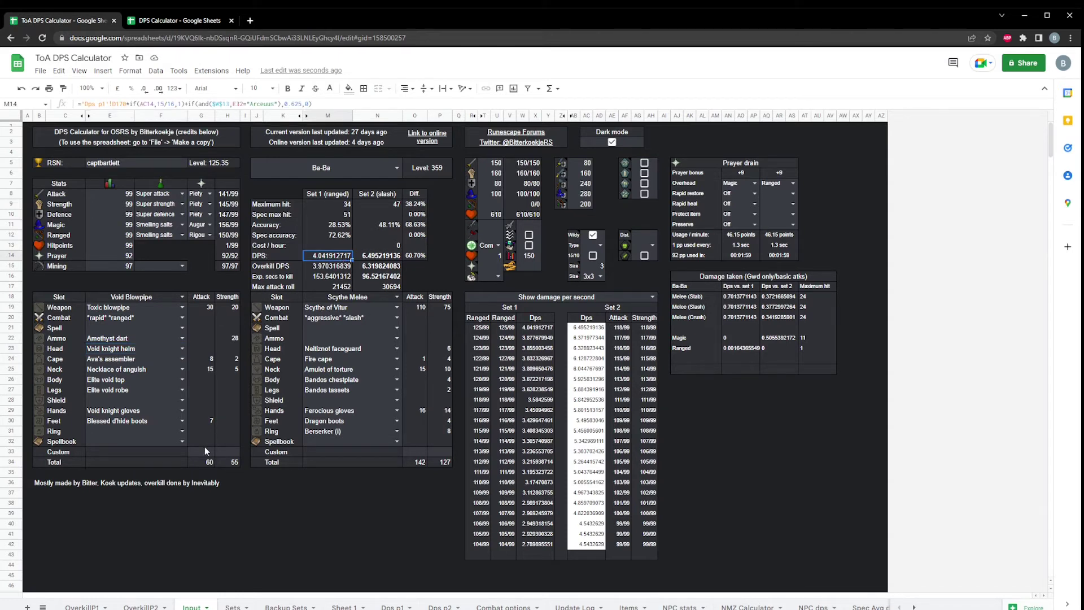
{"action": "left_click", "coordinate": [326, 183]}
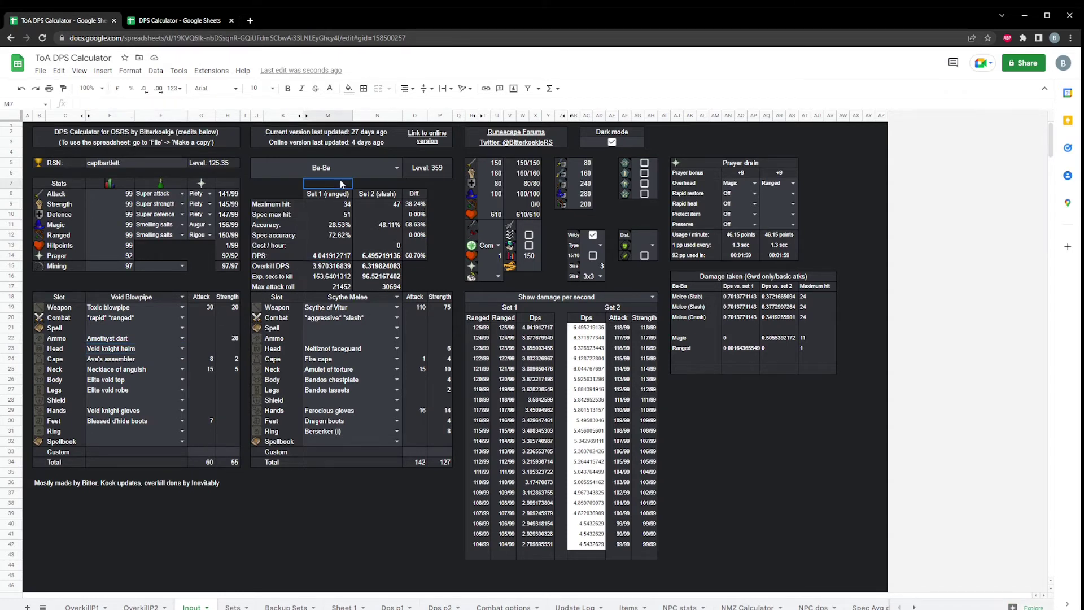
{"action": "left_click", "coordinate": [331, 318]}
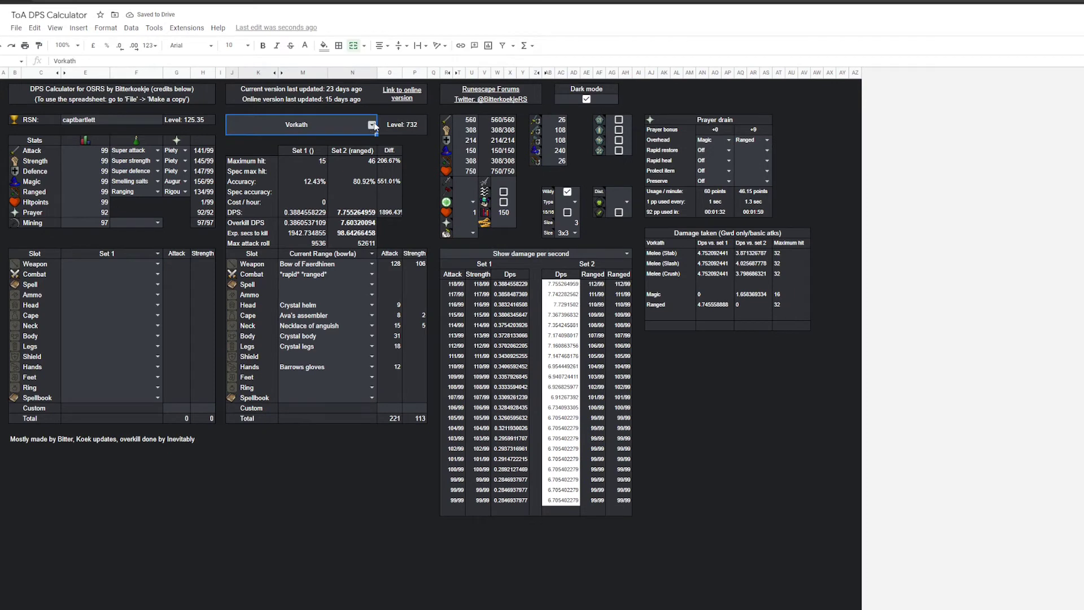
{"action": "type", "text": "custom"}
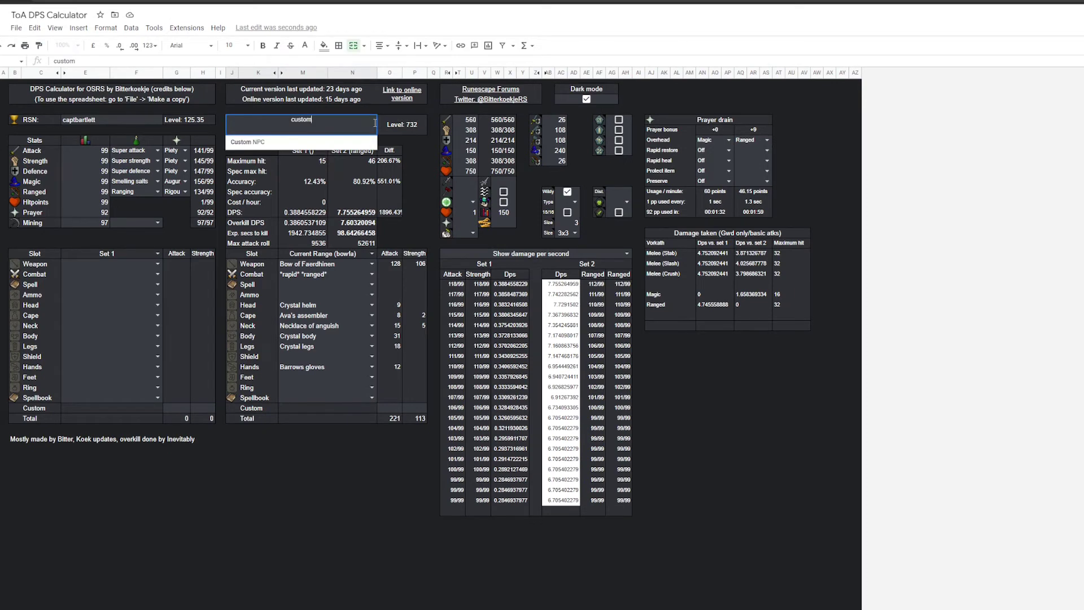
Step: Accept Custom NPC as the target monster and select its stat cells
{"action": "left_click", "coordinate": [354, 144]}
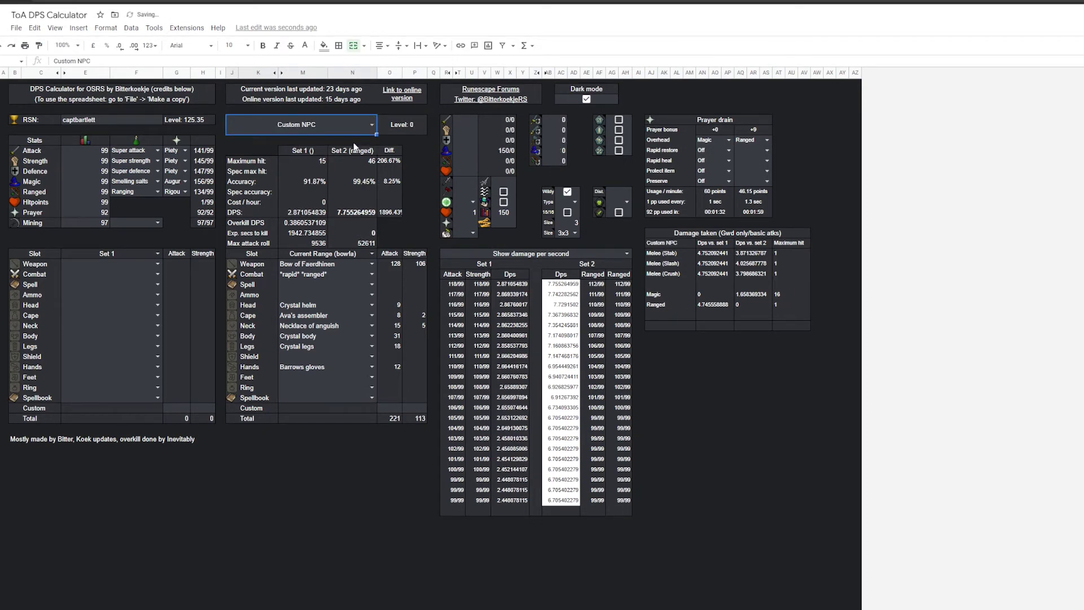
{"action": "left_click", "coordinate": [481, 122]}
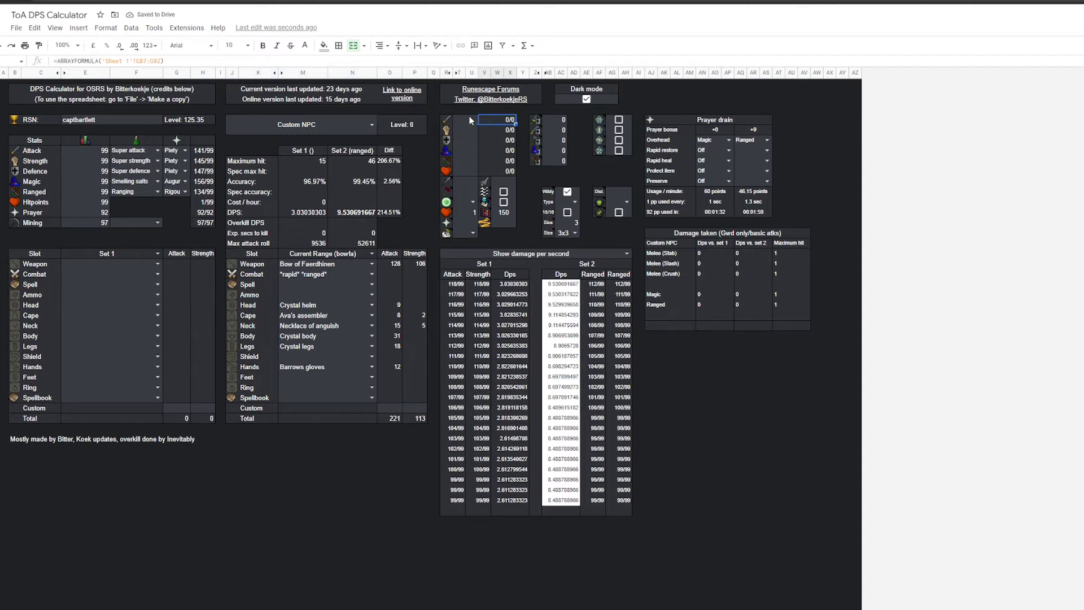
{"action": "left_click", "coordinate": [561, 121]}
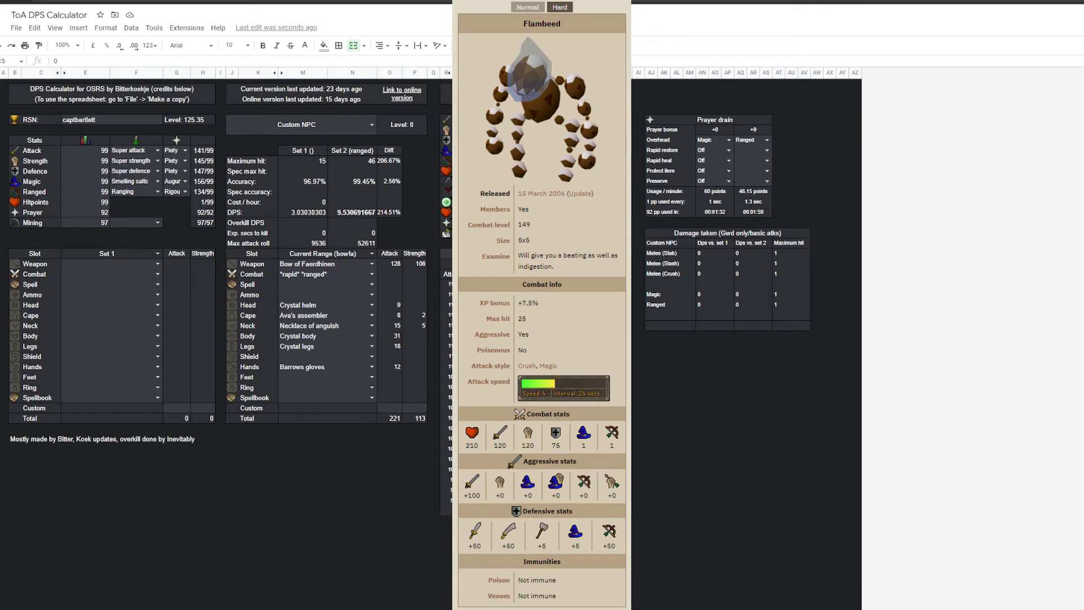
Step: Set the custom NPC's defence level to 75 and hitpoints to 210
{"action": "left_click", "coordinate": [555, 151]}
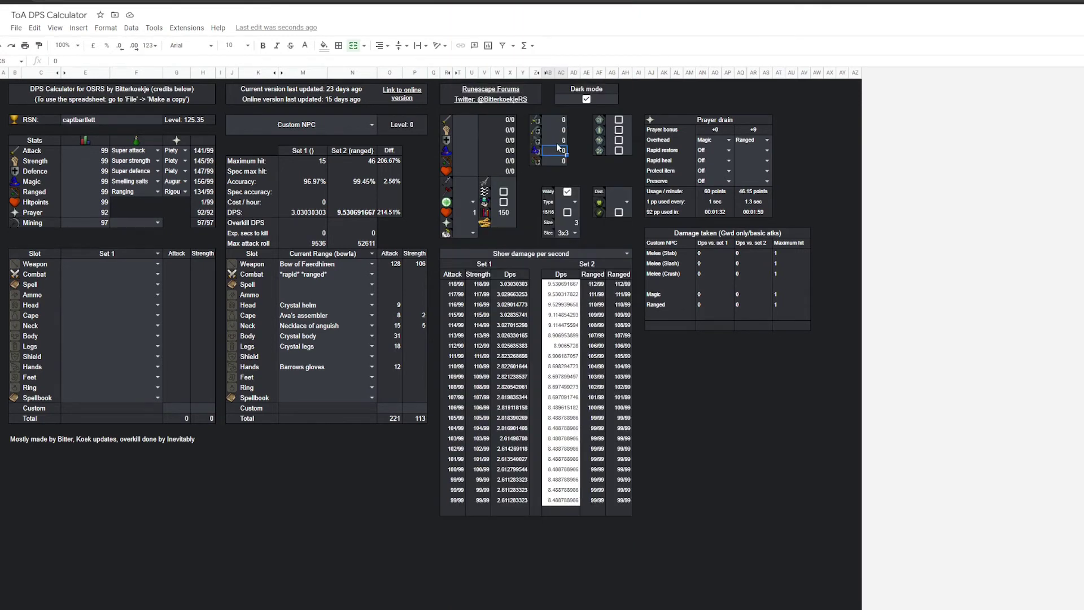
{"action": "type", "text": "5"}
{"action": "left_click", "coordinate": [464, 140]}
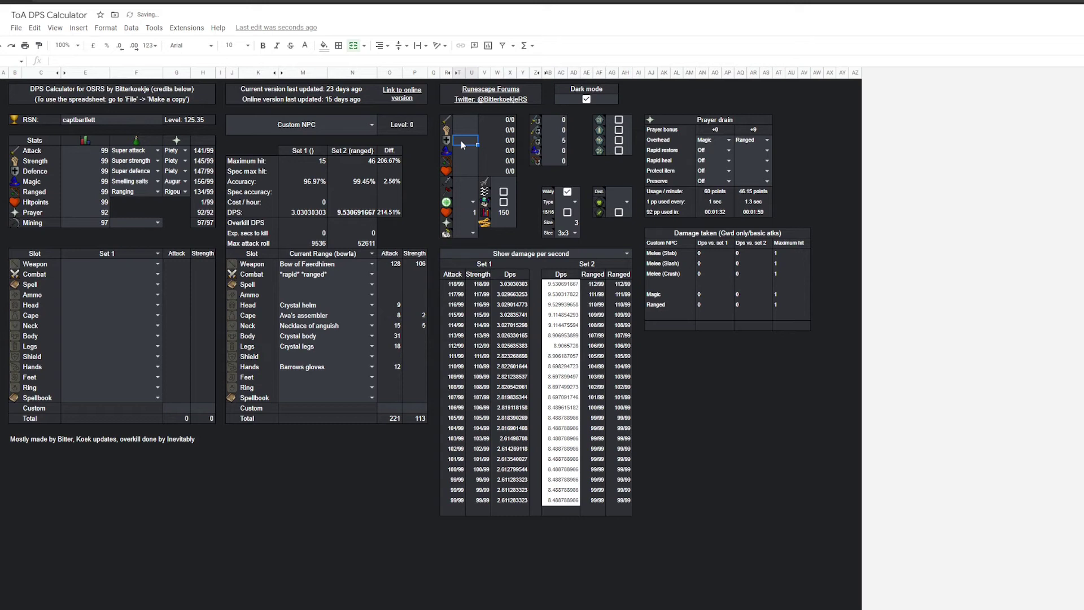
{"action": "type", "text": "75"}
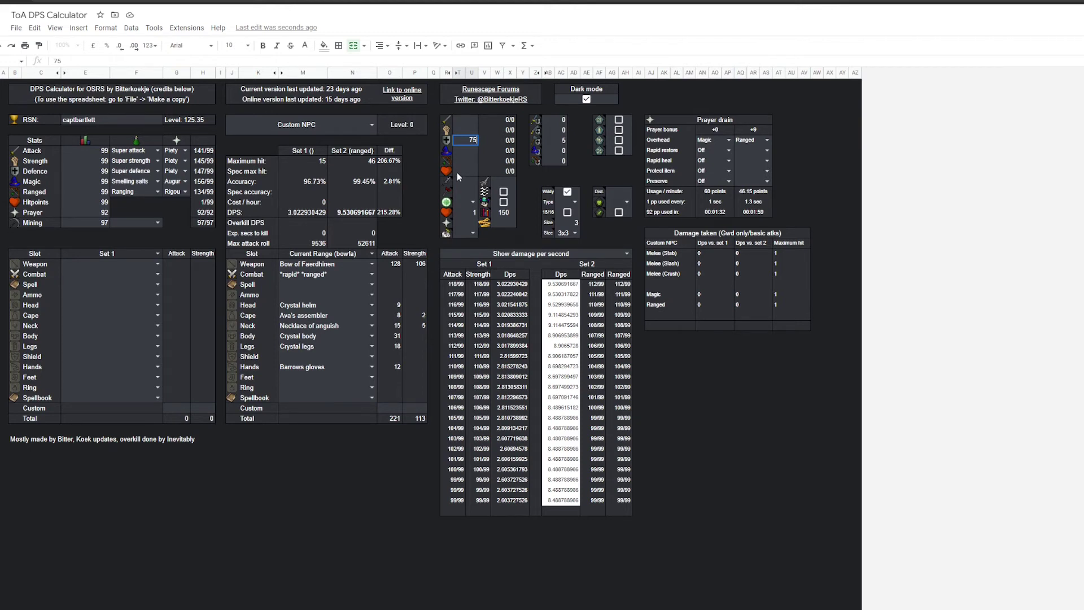
{"action": "left_click", "coordinate": [456, 172]}
{"action": "type", "text": "210"}
{"action": "key", "text": "Return"}
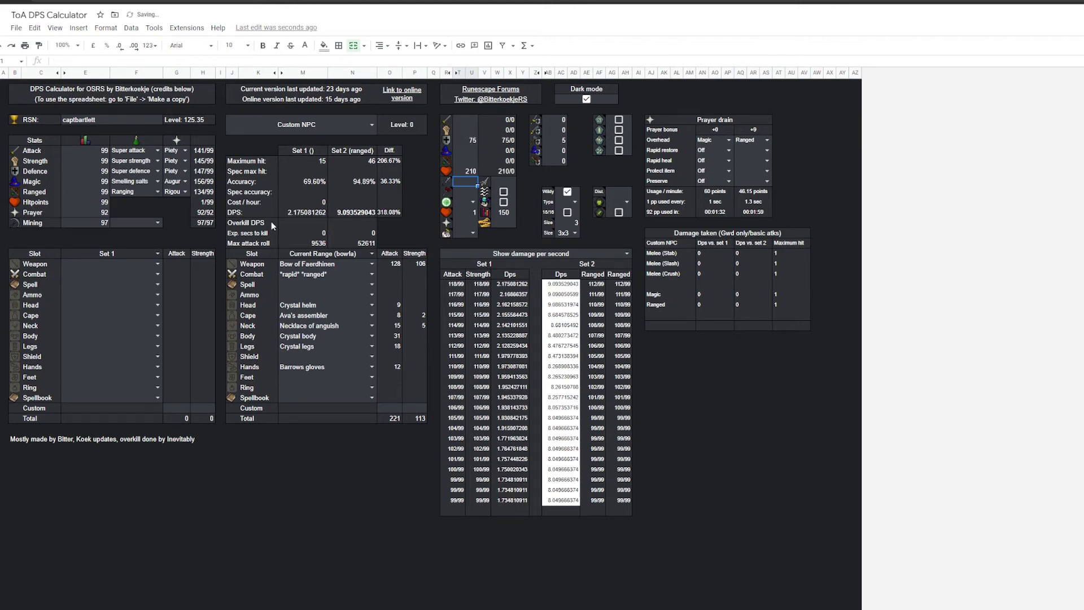
Step: Enter defence bonuses of 5, 5 and 50, then review the DPS formulas
{"action": "left_click", "coordinate": [555, 120]}
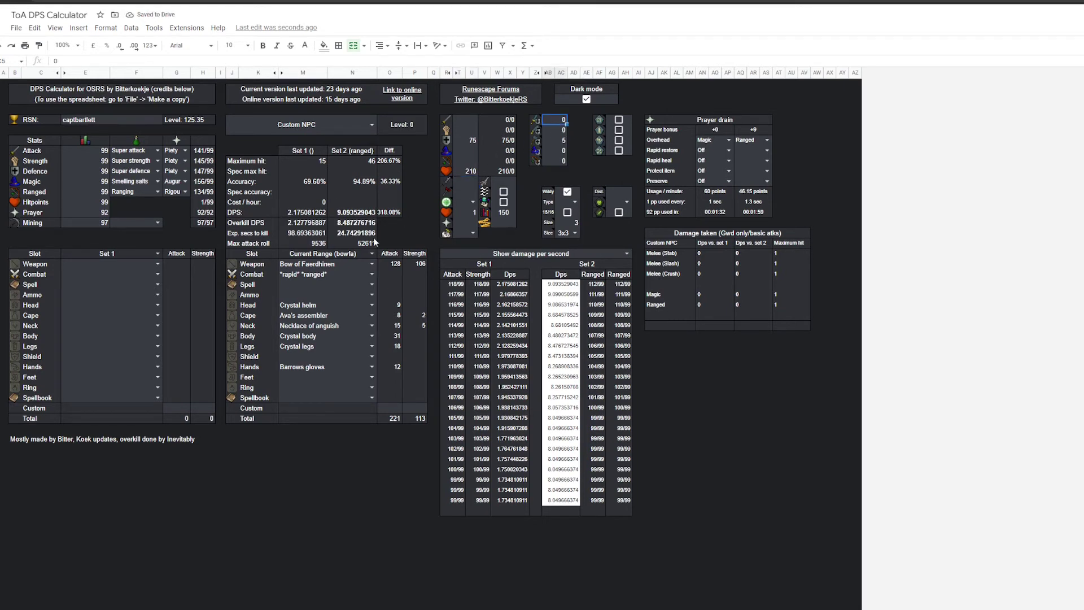
{"action": "left_click", "coordinate": [554, 160]}
{"action": "type", "text": "50"}
{"action": "left_click", "coordinate": [561, 152]}
{"action": "type", "text": "5"}
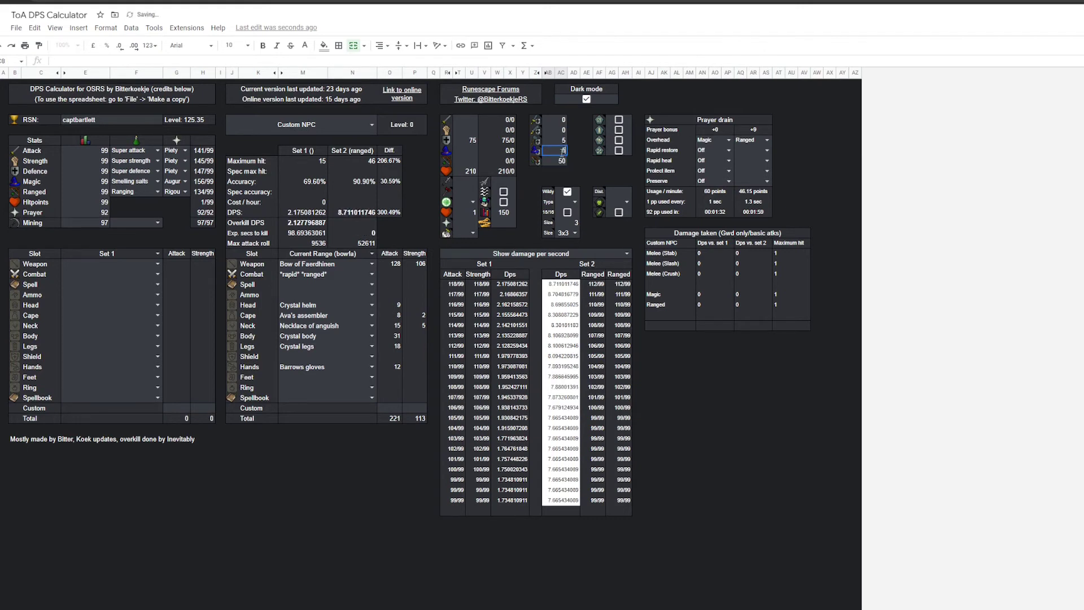
{"action": "left_click", "coordinate": [433, 204]}
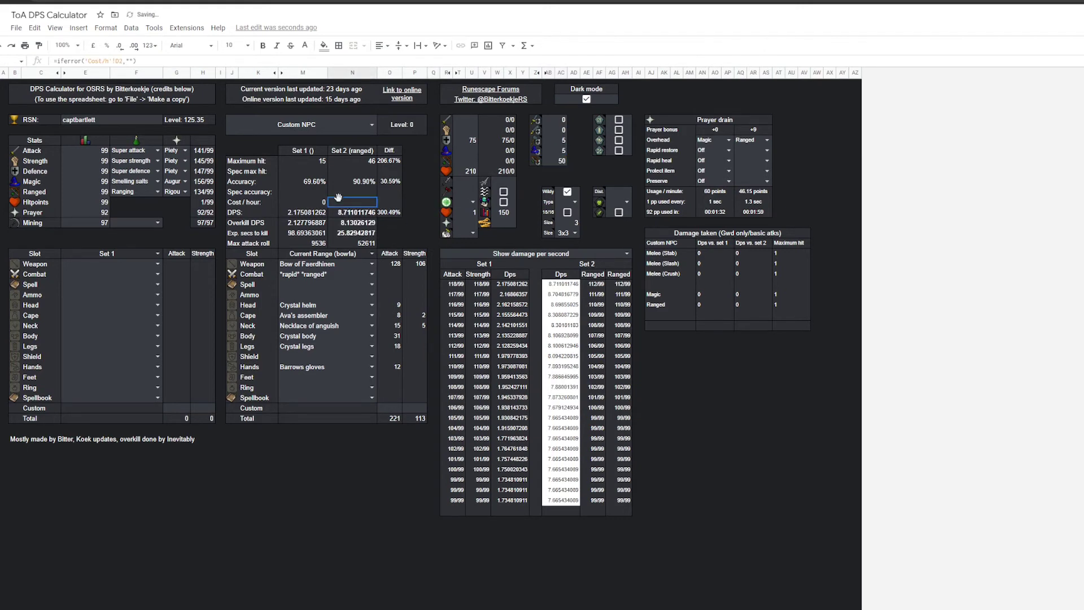
{"action": "left_click", "coordinate": [305, 212]}
{"action": "left_click", "coordinate": [386, 214]}
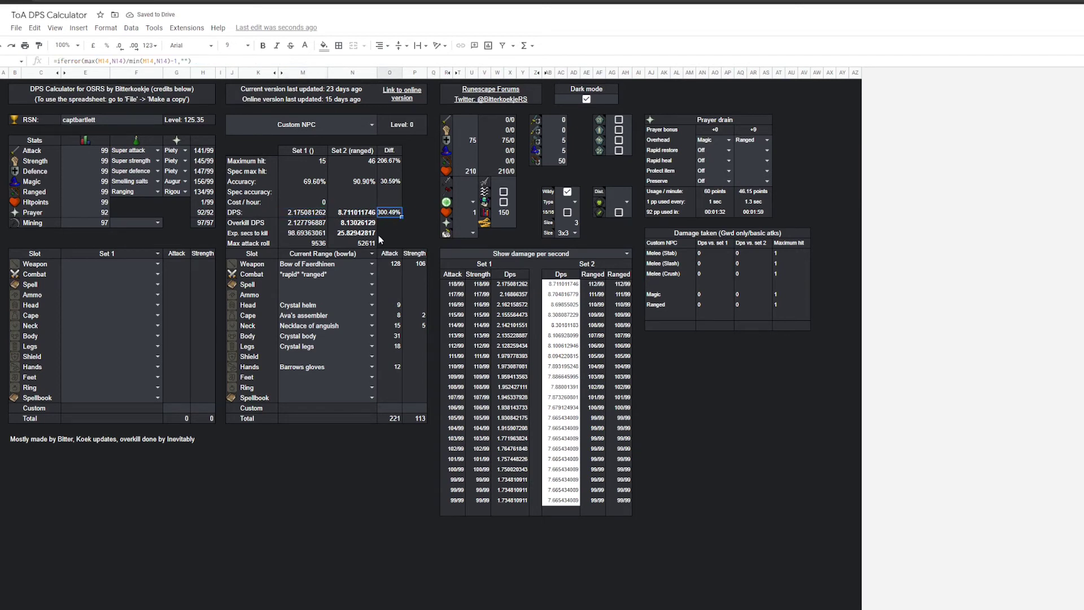
{"action": "left_click", "coordinate": [344, 124]}
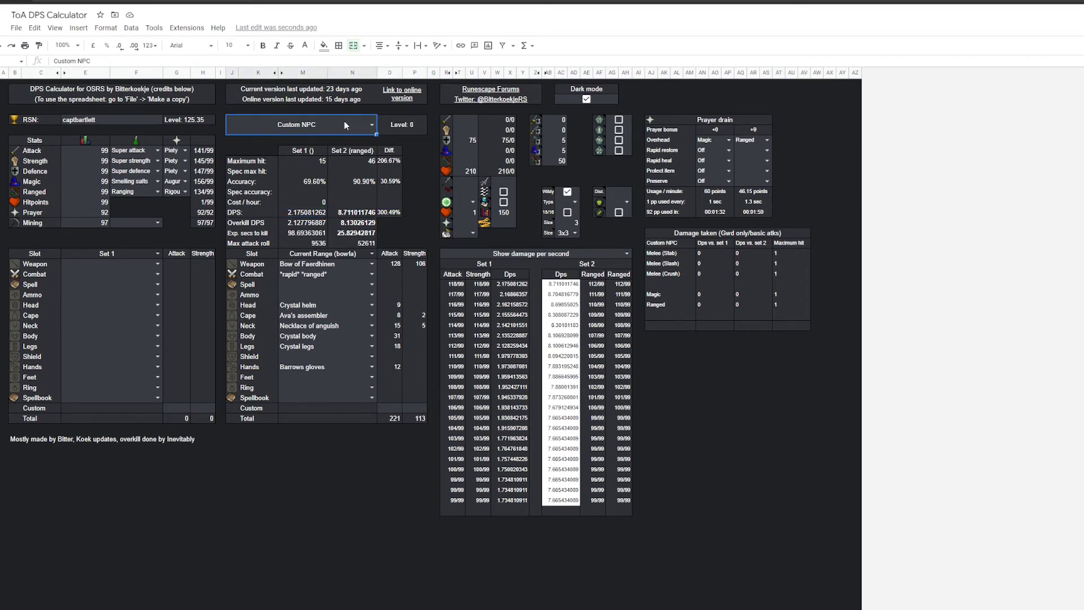
{"action": "type", "text": "ba-ba"}
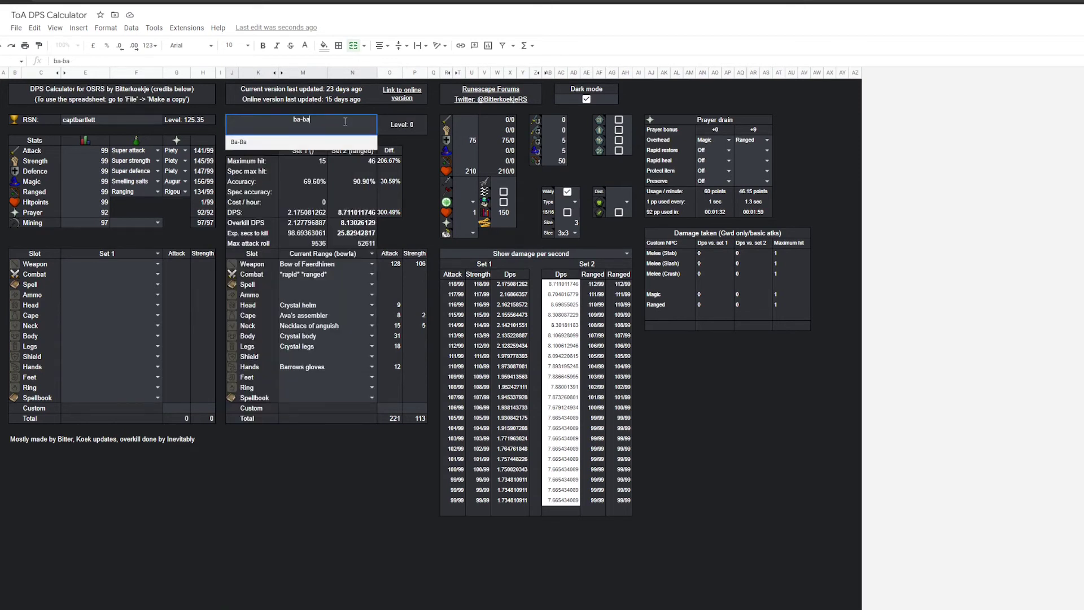
Step: Target Ba-Ba and raise its hitpoints to 610
{"action": "key", "text": "Return"}
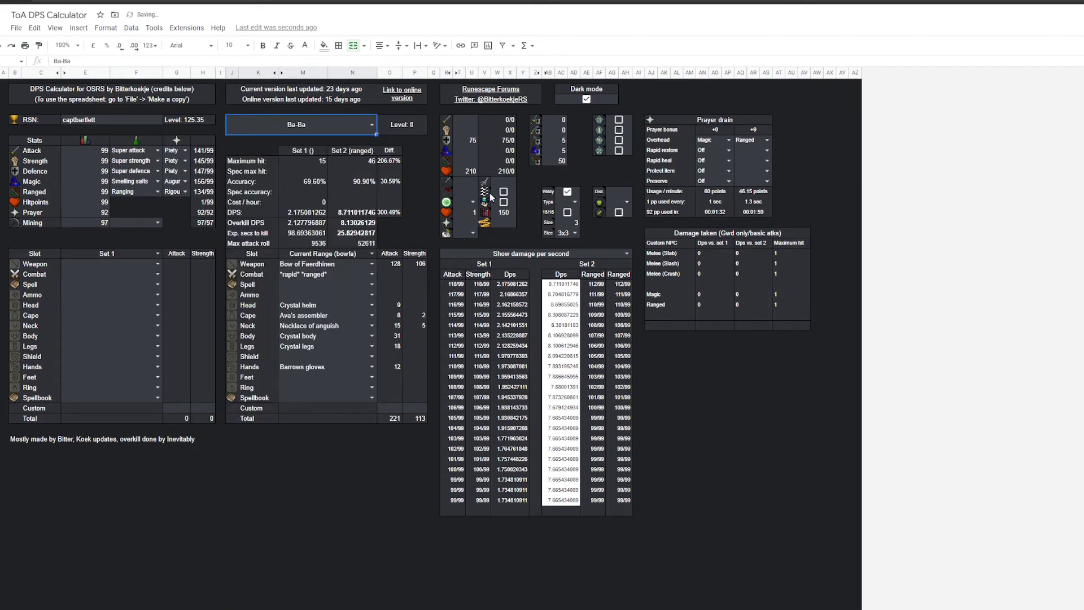
{"action": "left_click", "coordinate": [562, 151]}
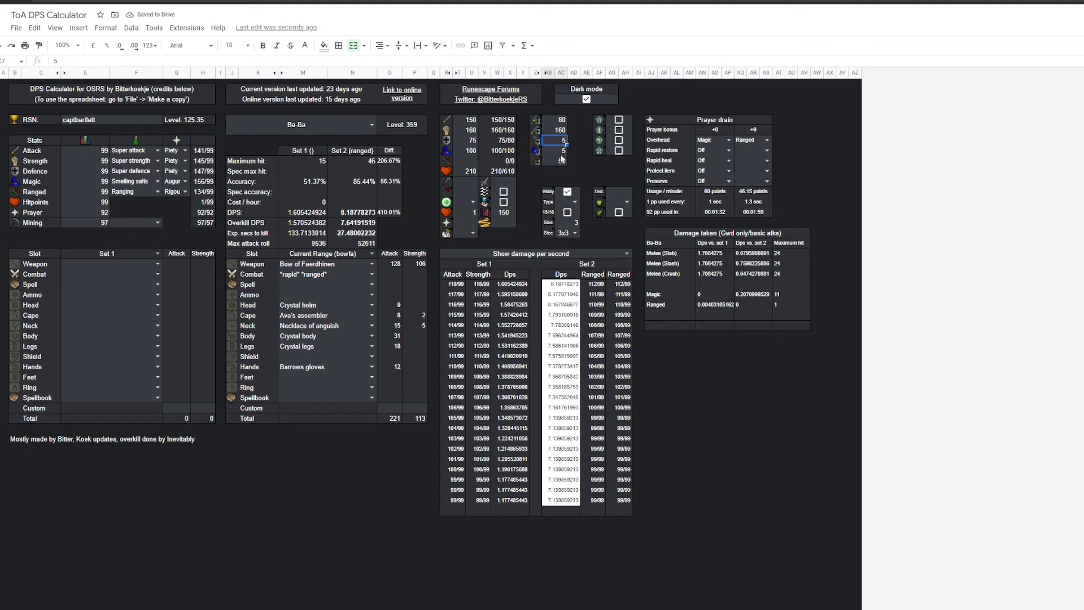
{"action": "left_click", "coordinate": [468, 172]}
{"action": "left_click", "coordinate": [500, 141]}
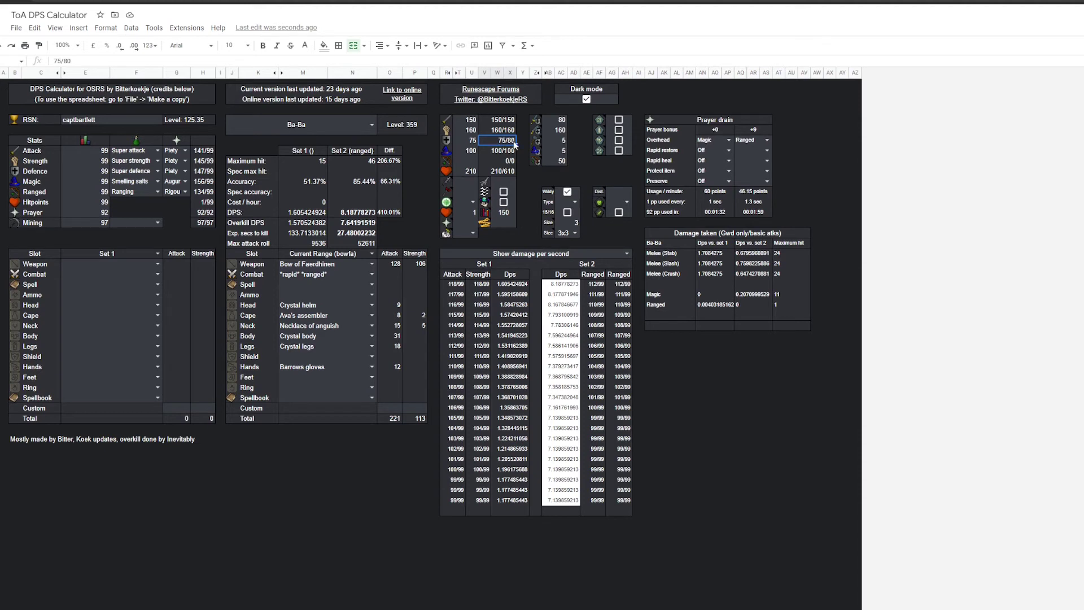
{"action": "left_click", "coordinate": [471, 173]}
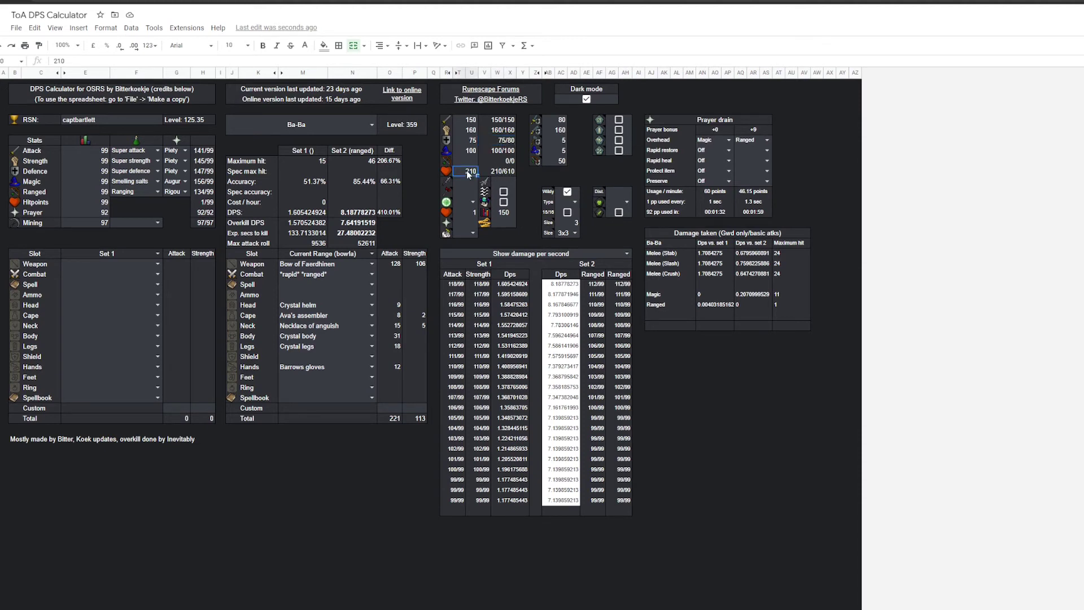
{"action": "type", "text": "610"}
{"action": "left_click", "coordinate": [471, 141]}
Step: Enter the new values in Ba-Ba's defence bonus cells
{"action": "left_click", "coordinate": [565, 163]}
{"action": "type", "text": "200"}
{"action": "key", "text": "Return"}
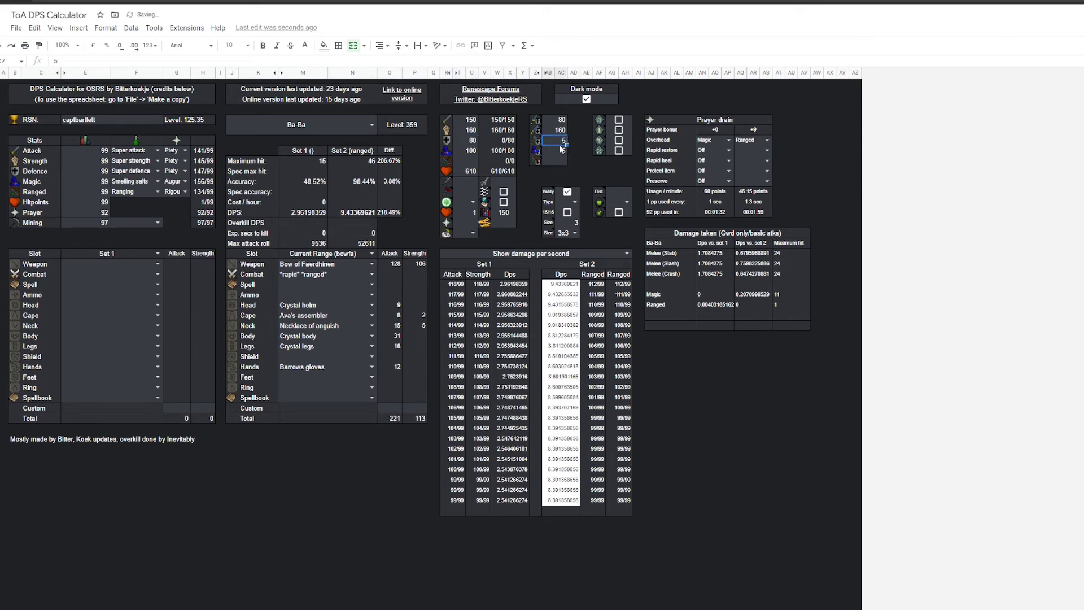
{"action": "type", "text": "240"}
{"action": "left_click", "coordinate": [567, 193]}
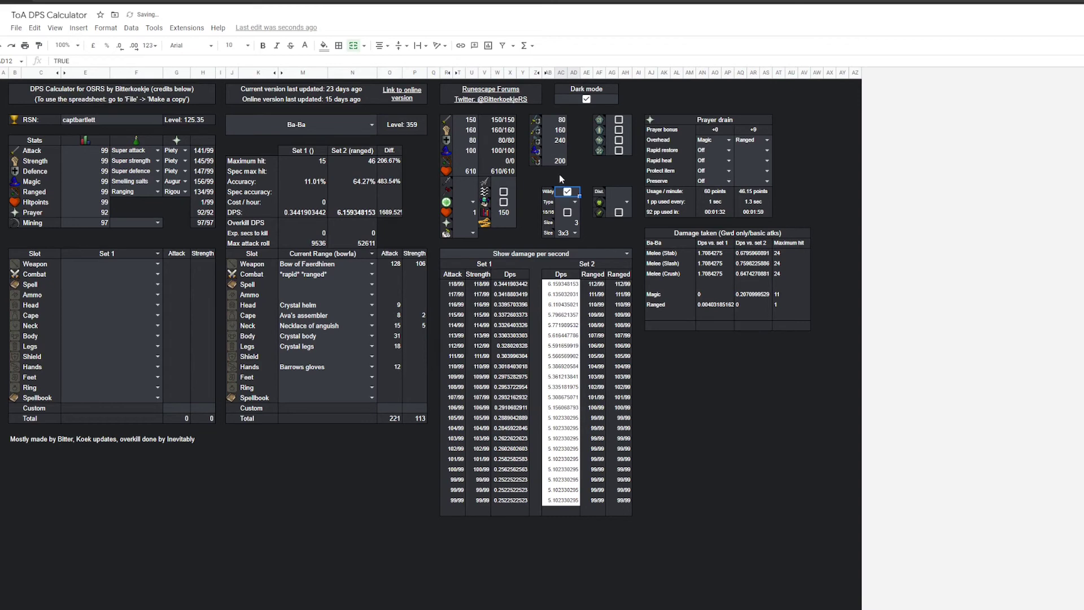
{"action": "left_click", "coordinate": [561, 151]}
{"action": "type", "text": "280"}
{"action": "key", "text": "Return"}
{"action": "key", "text": "Return"}
{"action": "left_click", "coordinate": [341, 126]}
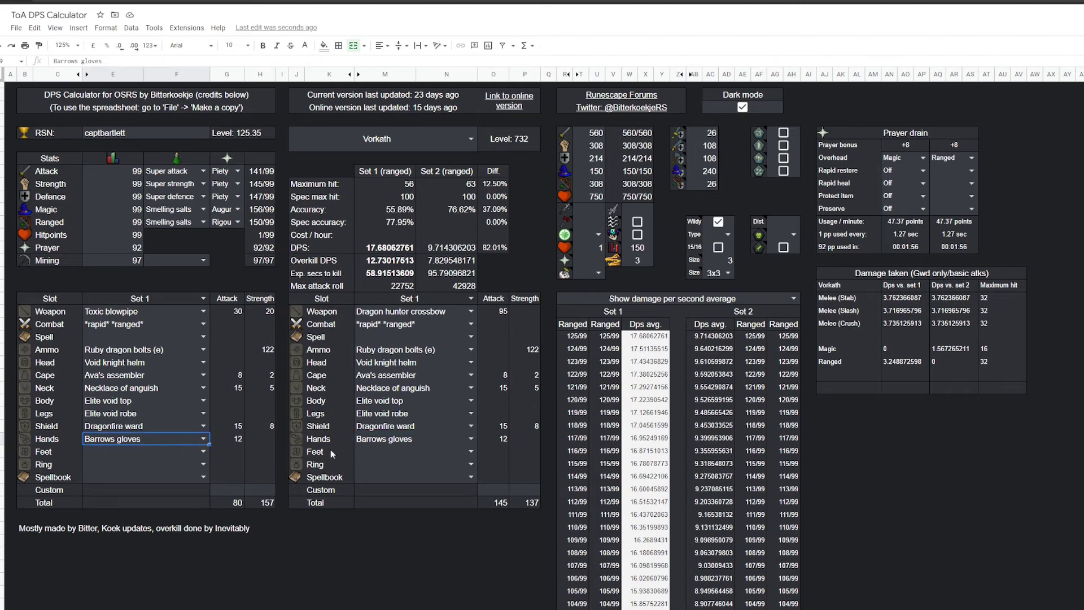
{"action": "type", "text": "void"}
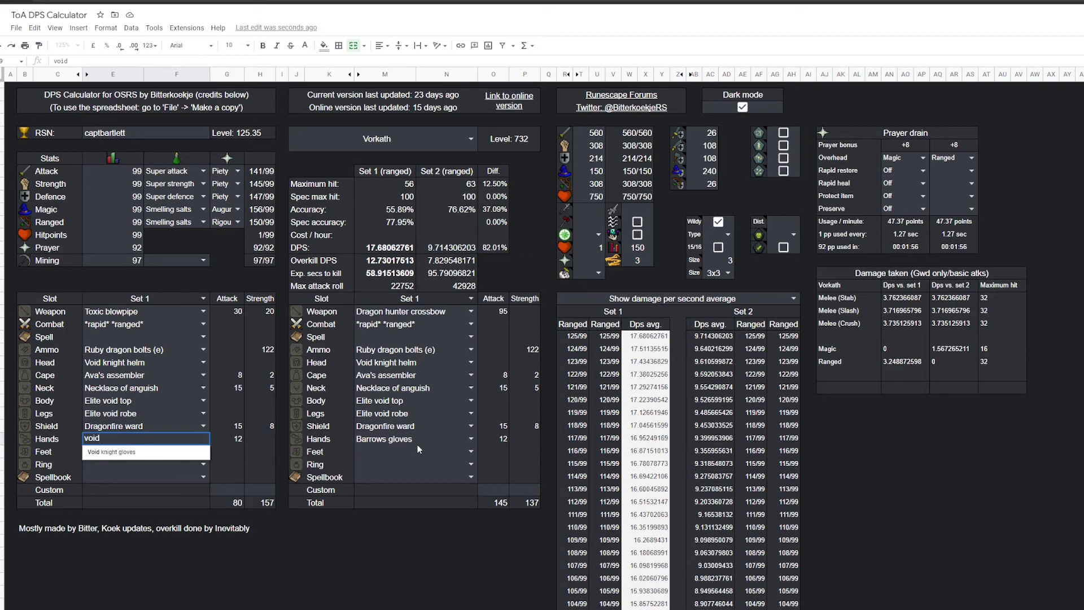
Step: Equip Void knight gloves in the Hands slot of Set 1 and the crossbow set
{"action": "key", "text": "Return"}
{"action": "left_click", "coordinate": [400, 440]}
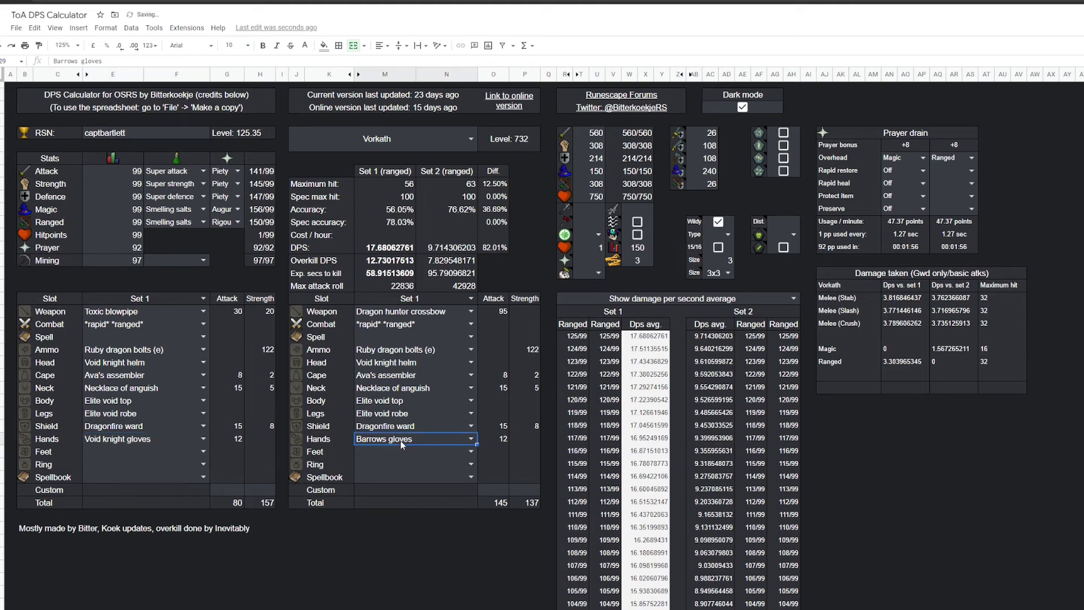
{"action": "type", "text": "void"}
{"action": "left_click", "coordinate": [382, 451]}
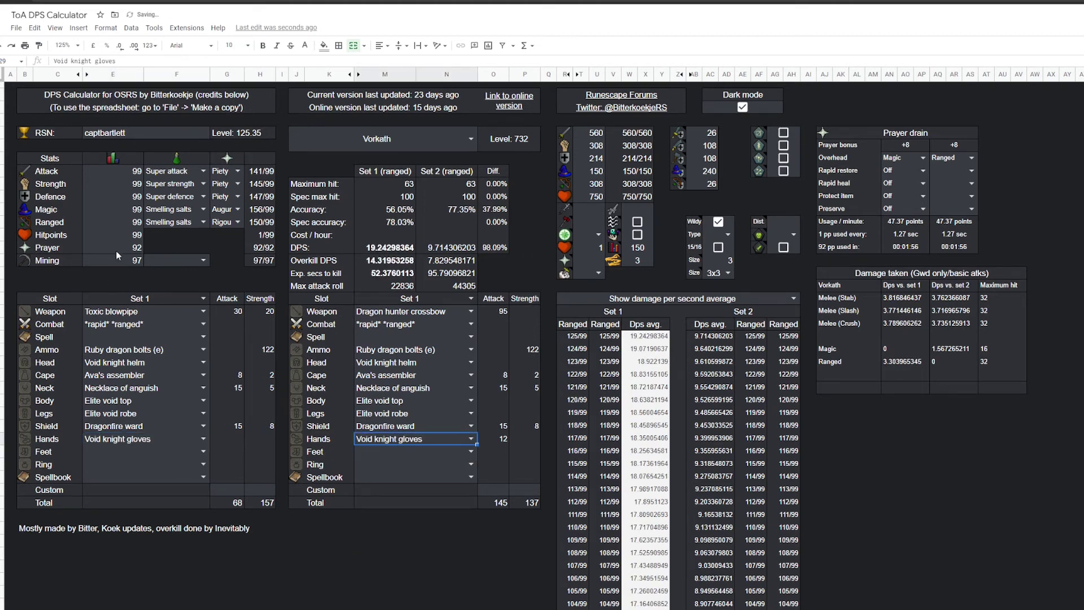
{"action": "left_click", "coordinate": [185, 224]}
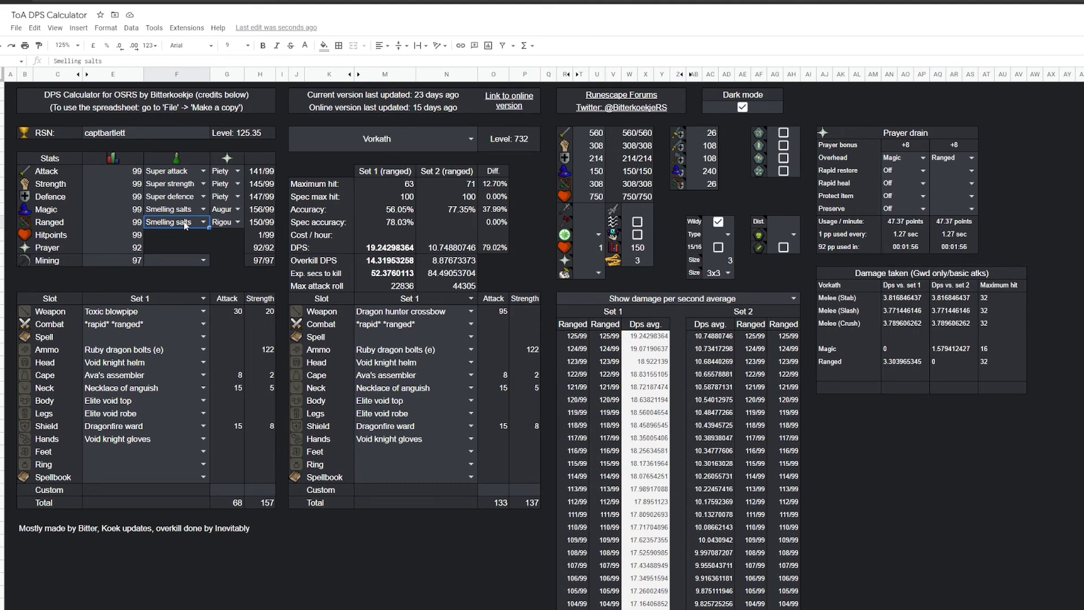
{"action": "type", "text": "rang"}
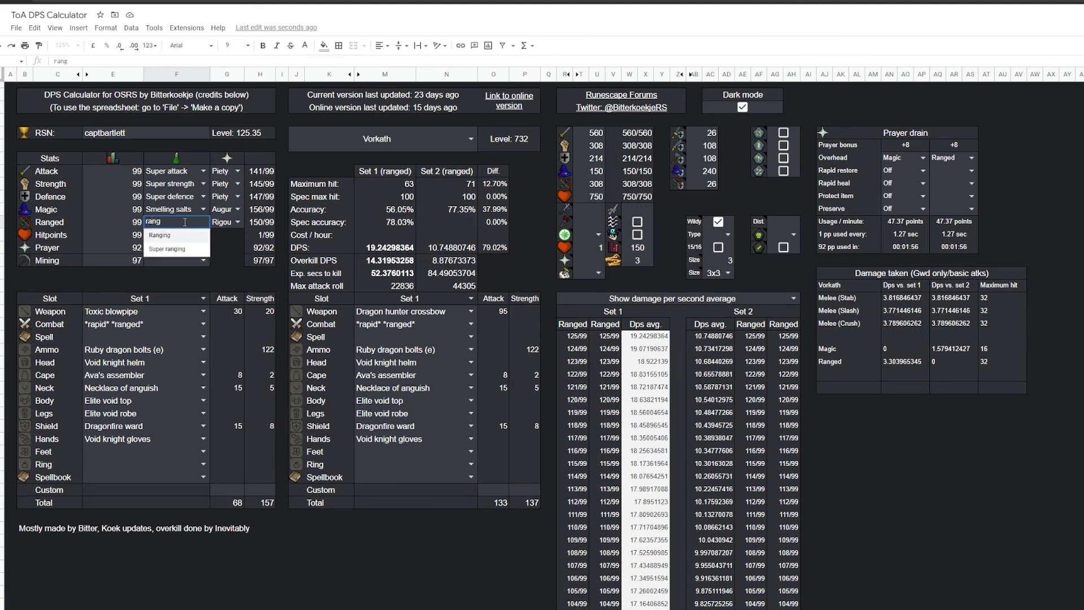
Step: Replace Smelling salts with the Ranging potion and check the updated DPS
{"action": "key", "text": "Down"}
{"action": "key", "text": "Return"}
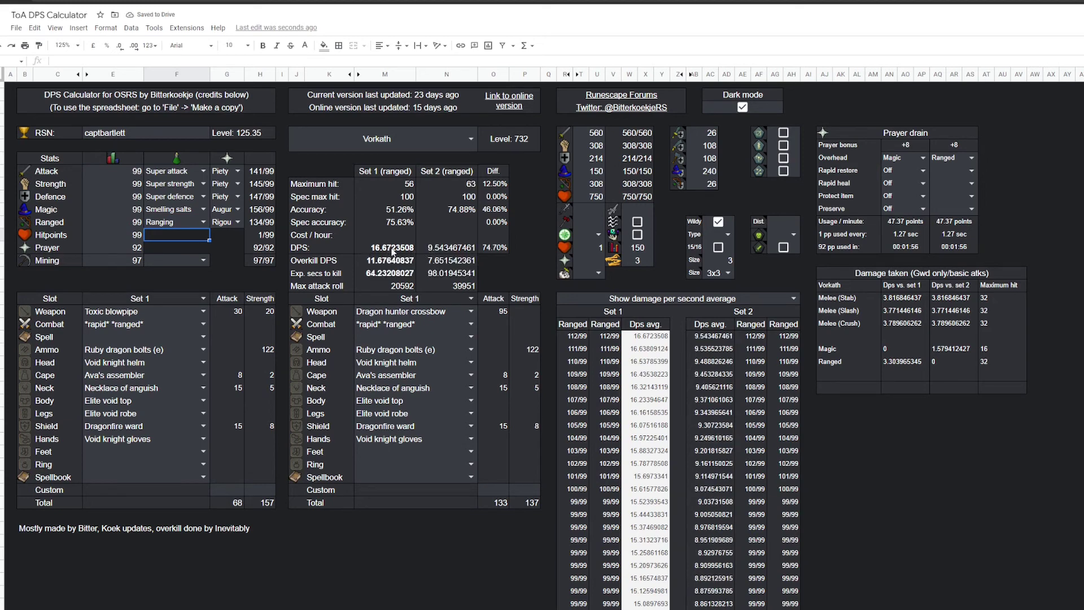
{"action": "left_click", "coordinate": [393, 247]}
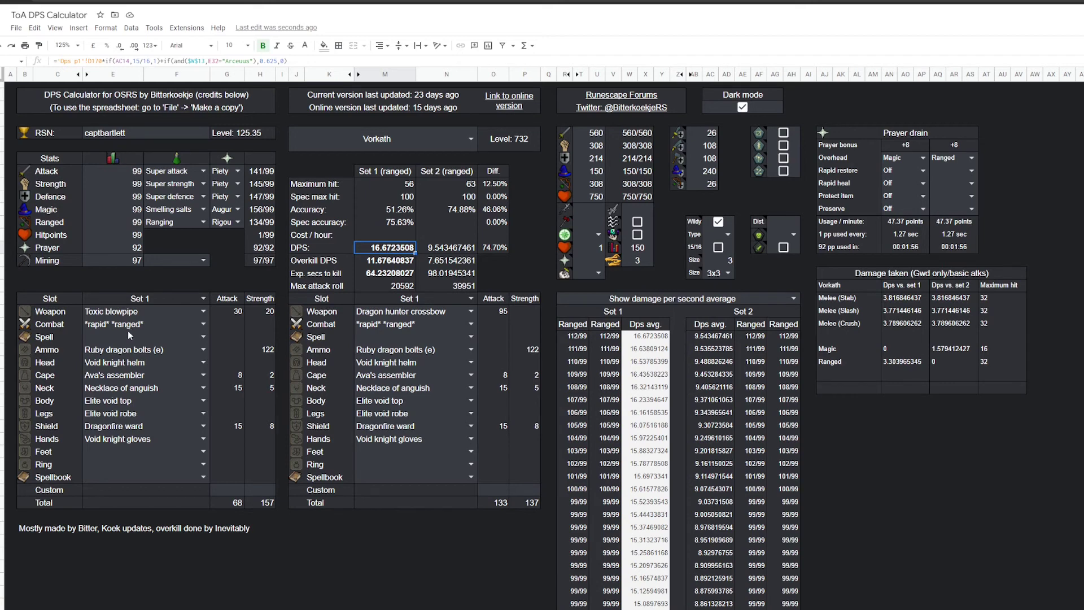
Step: Copy the crossbow set's Weapon-to-Hands gear into the first set
{"action": "left_click", "coordinate": [141, 349]}
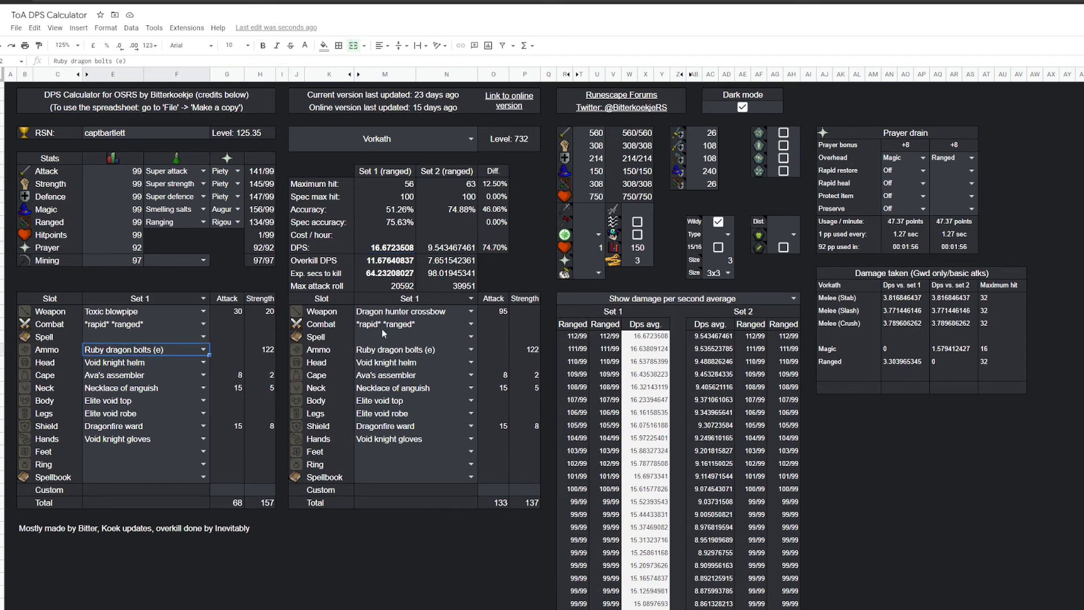
{"action": "left_click", "coordinate": [403, 310]}
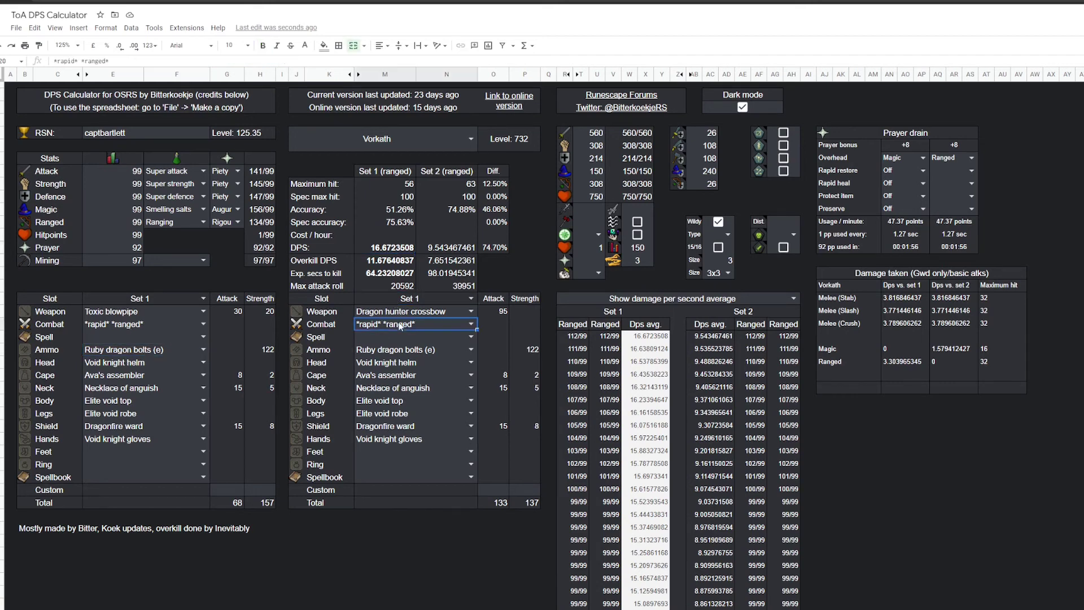
{"action": "left_click", "coordinate": [407, 439], "text": "shift"}
{"action": "key", "text": "ctrl+c"}
{"action": "left_click", "coordinate": [117, 312]}
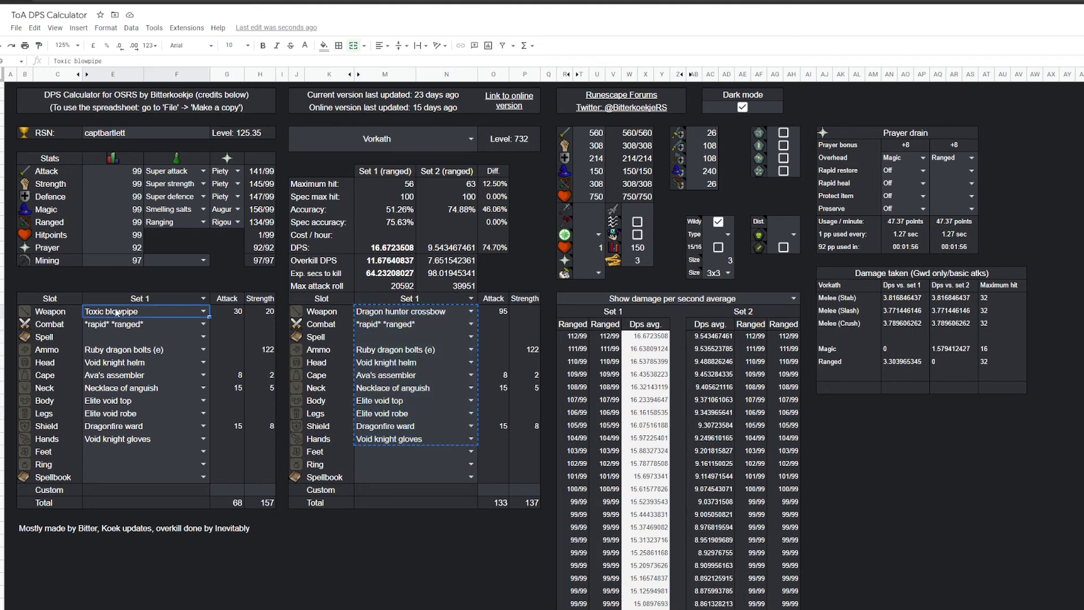
{"action": "key", "text": "ctrl+v"}
Step: Change the first set's weapon back to Toxic blowpipe
{"action": "left_click", "coordinate": [127, 336]}
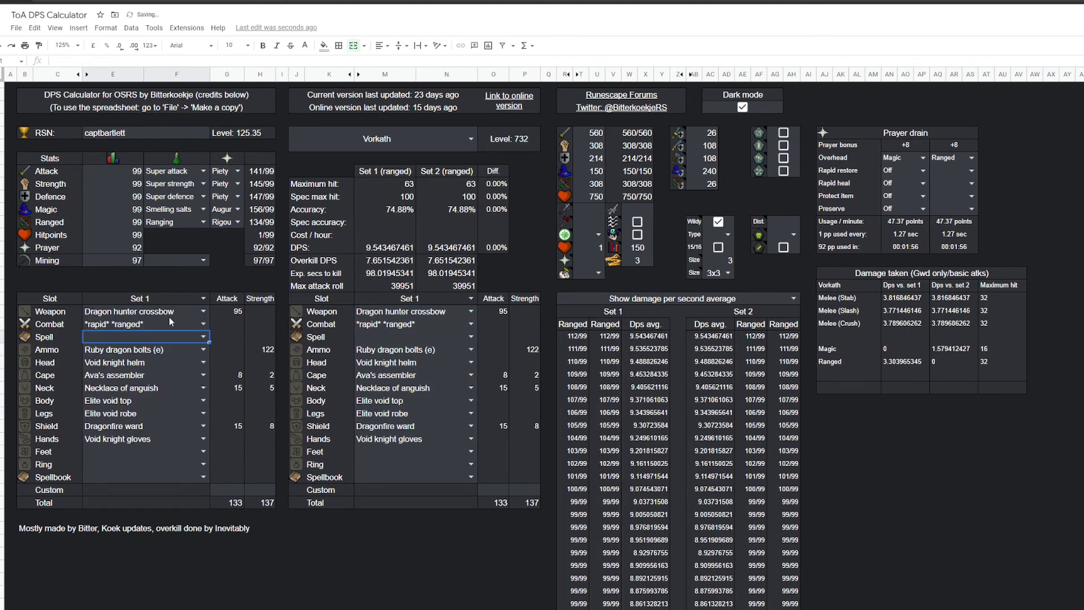
{"action": "left_click", "coordinate": [169, 314]}
{"action": "type", "text": "toxic"}
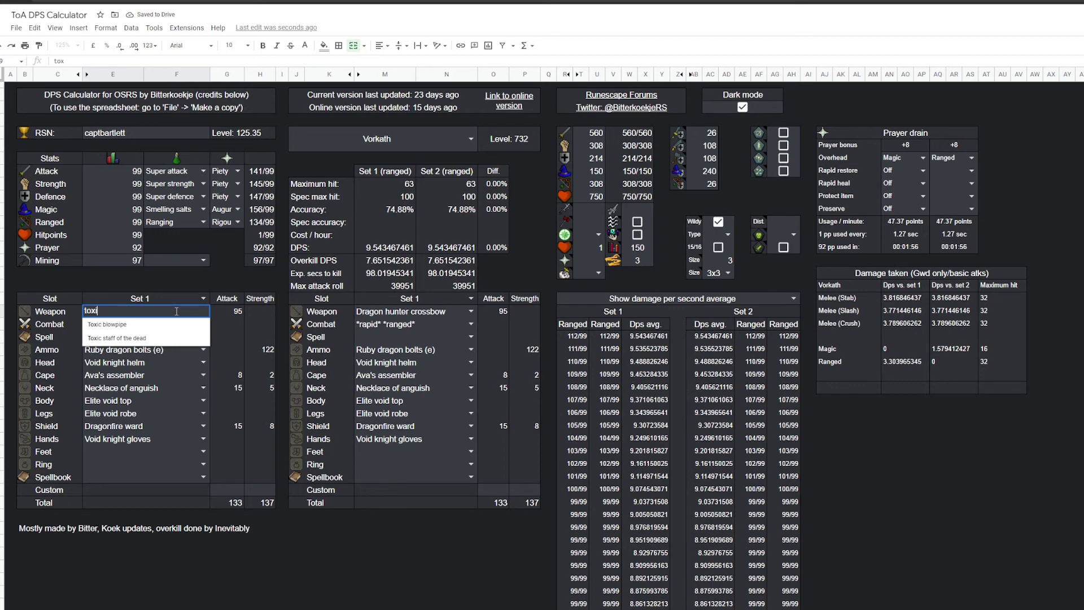
{"action": "key", "text": "Return"}
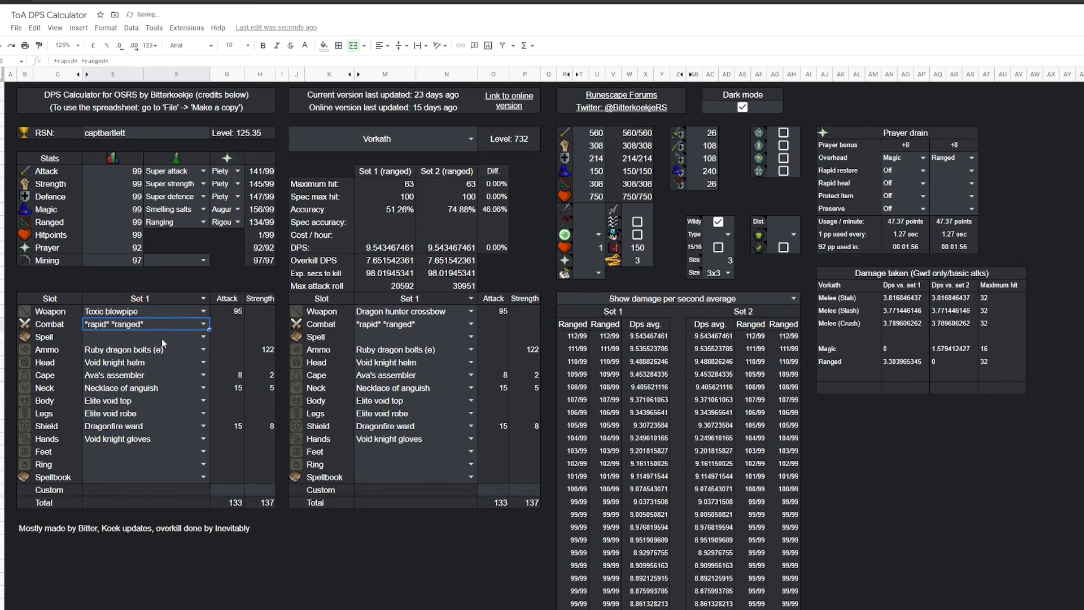
Step: Remove the ruby bolts and Dragonfire ward from the first set
{"action": "left_click", "coordinate": [144, 349]}
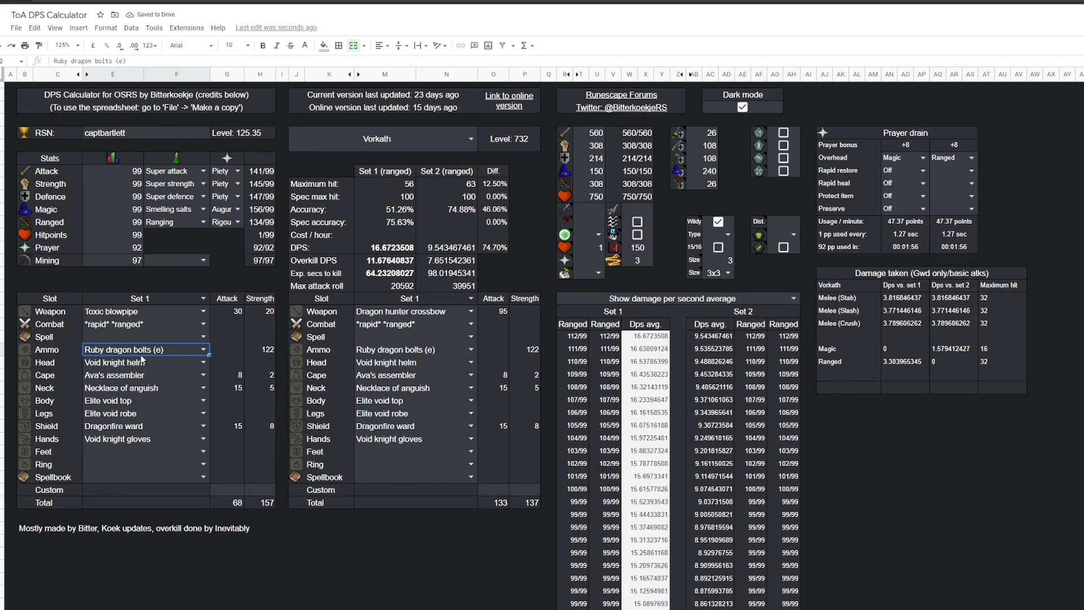
{"action": "key", "text": "Delete"}
{"action": "left_click", "coordinate": [120, 425]}
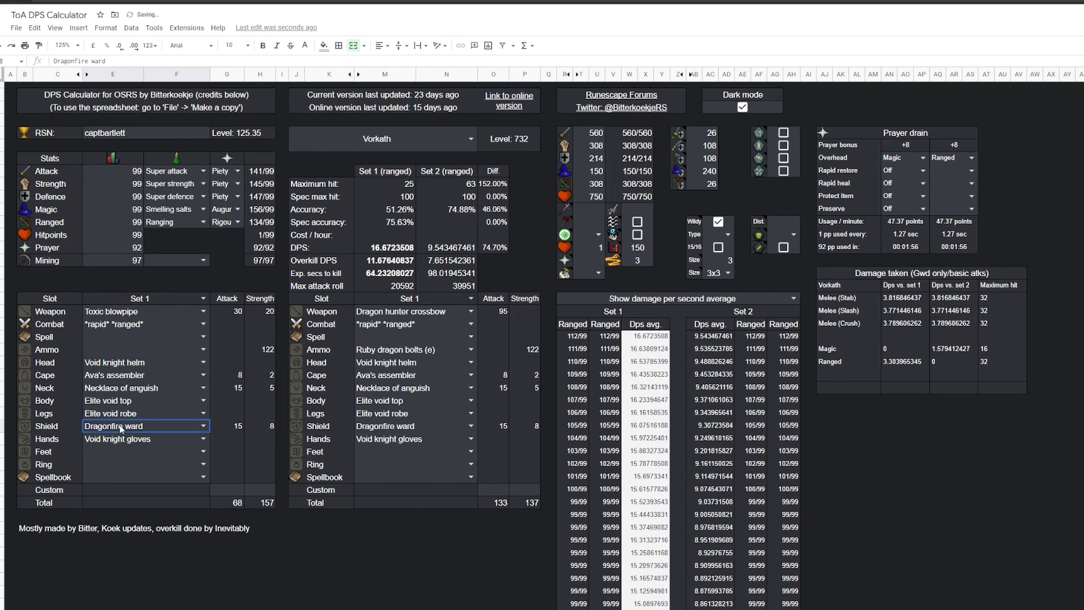
{"action": "key", "text": "Delete"}
{"action": "left_click", "coordinate": [144, 324]}
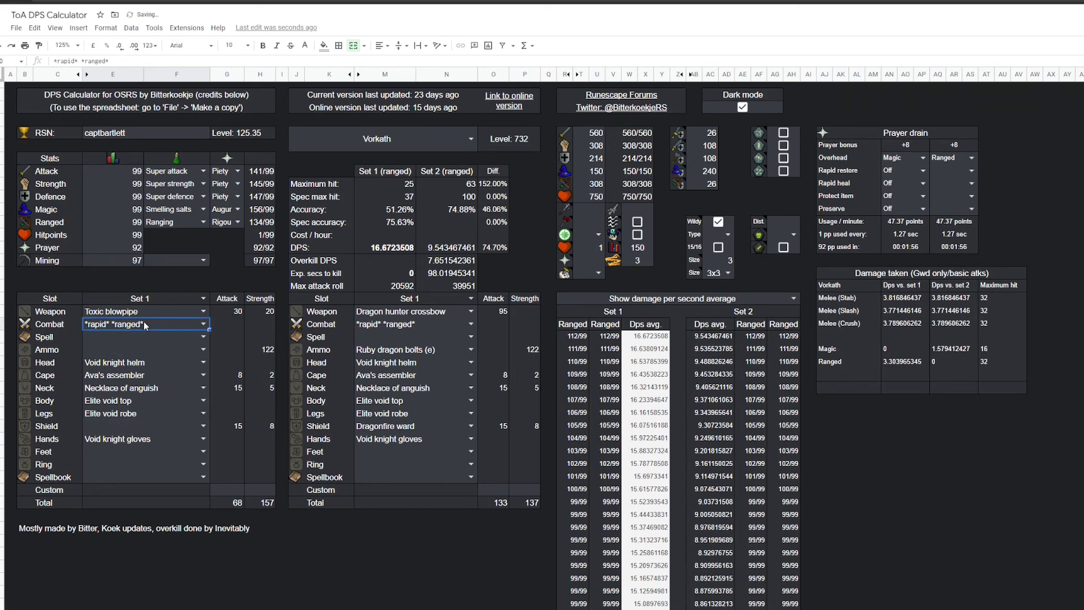
{"action": "left_click", "coordinate": [383, 248]}
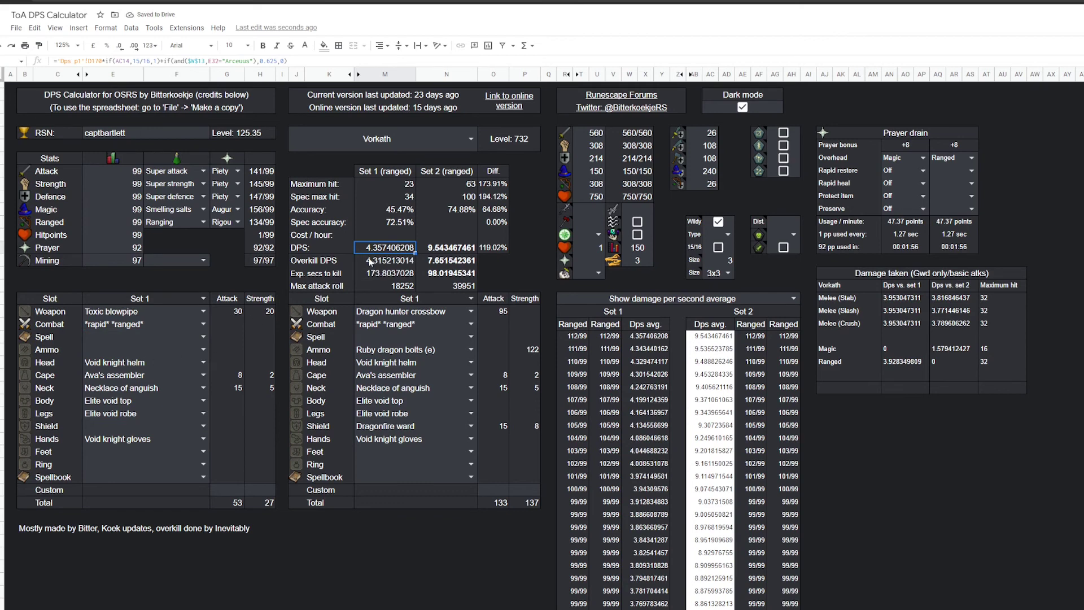
Step: Set the crossbow setup's Neck slot to Salve amulet (ei)
{"action": "left_click", "coordinate": [400, 374]}
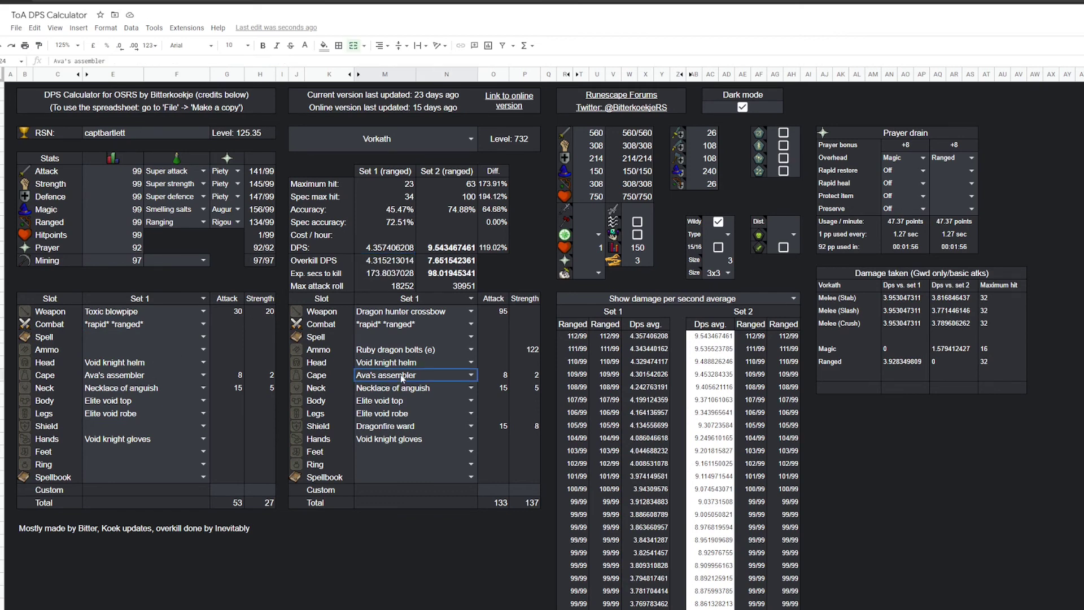
{"action": "left_click", "coordinate": [395, 390]}
{"action": "type", "text": "salve"}
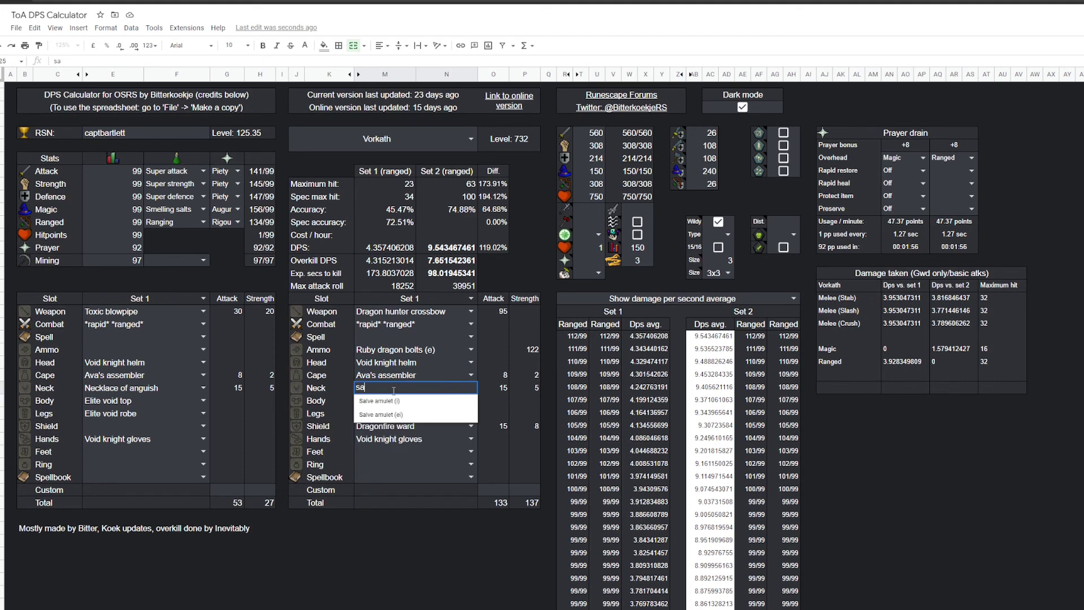
{"action": "left_click", "coordinate": [386, 426]}
{"action": "left_click", "coordinate": [394, 388]}
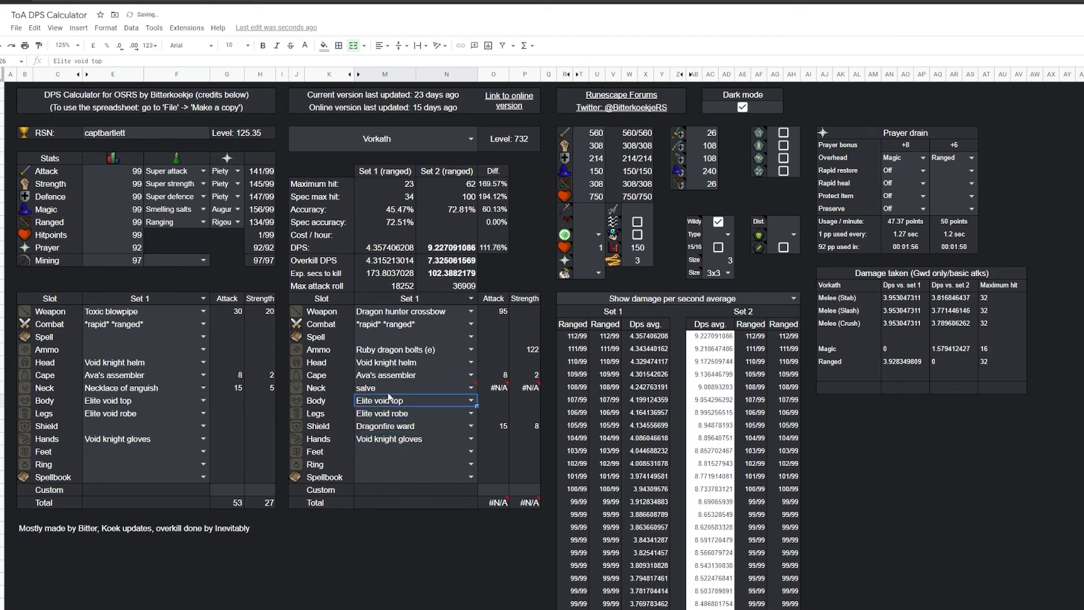
{"action": "type", "text": "sal"}
{"action": "left_click", "coordinate": [382, 414]}
Step: Copy Salve amulet (ei) into the first set's Neck slot and compare DPS
{"action": "key", "text": "ctrl+c"}
{"action": "key", "text": "Left"}
{"action": "key", "text": "Left"}
{"action": "key", "text": "Left"}
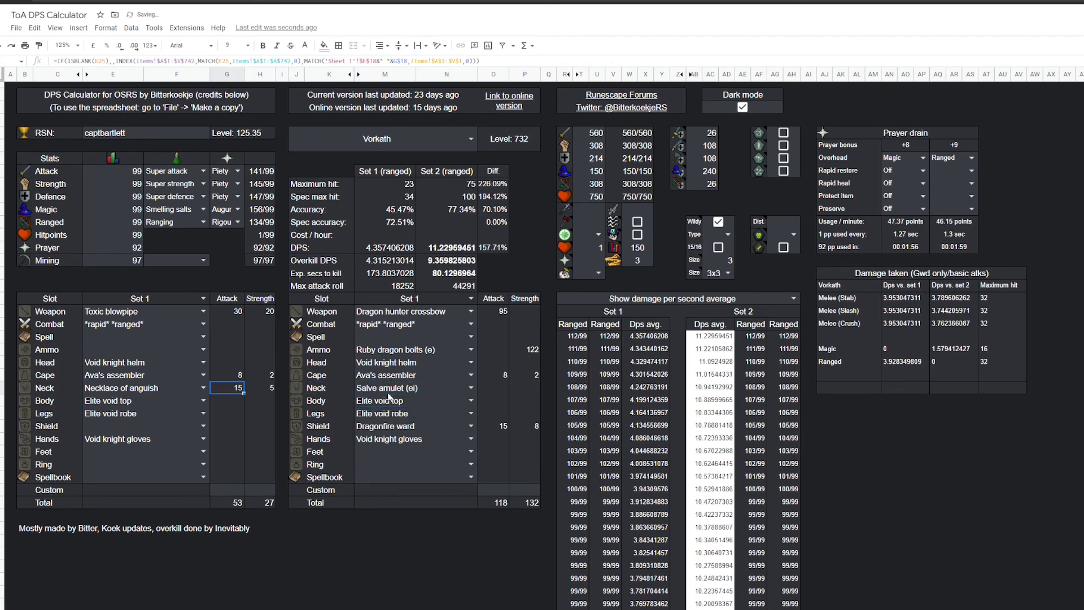
{"action": "key", "text": "ctrl+v"}
{"action": "left_click", "coordinate": [494, 260]}
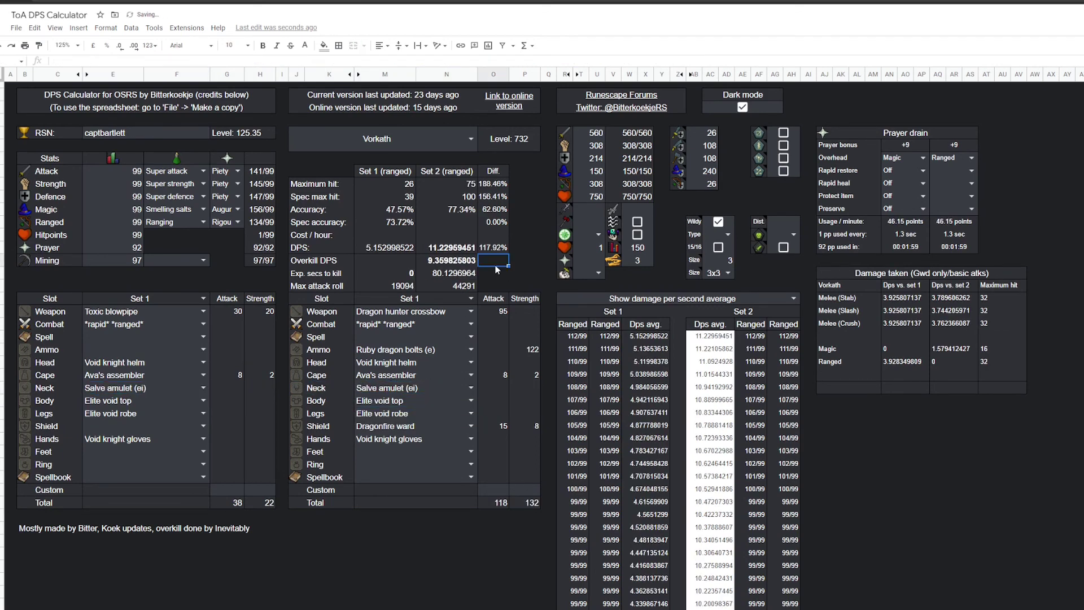
{"action": "left_click", "coordinate": [443, 247]}
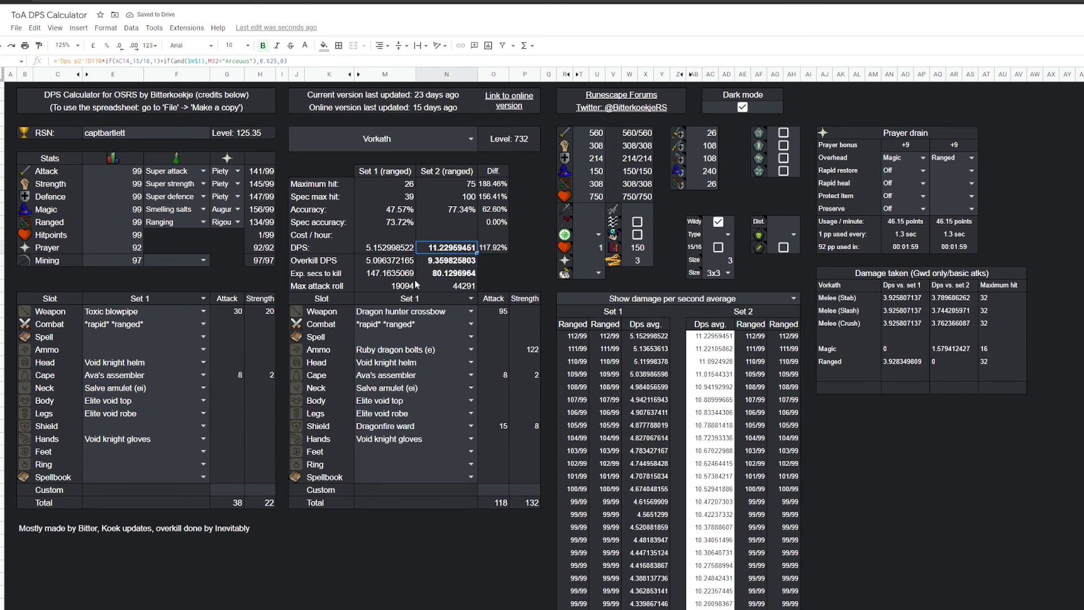
Step: Enter Amethyst dart in the blowpipe set's empty Ammo cell
{"action": "left_click", "coordinate": [144, 363]}
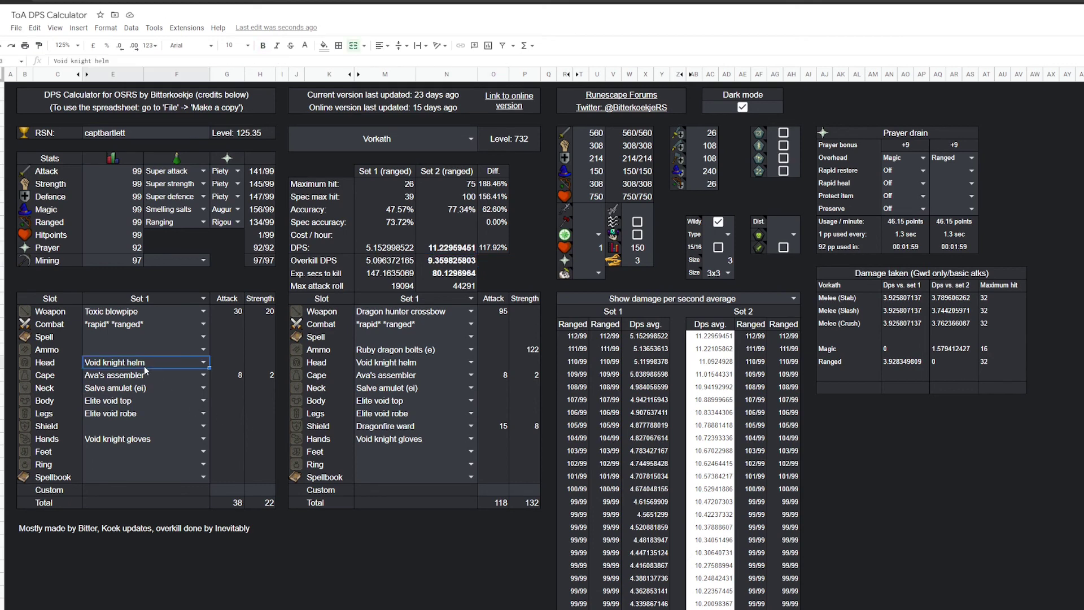
{"action": "left_click", "coordinate": [144, 348]}
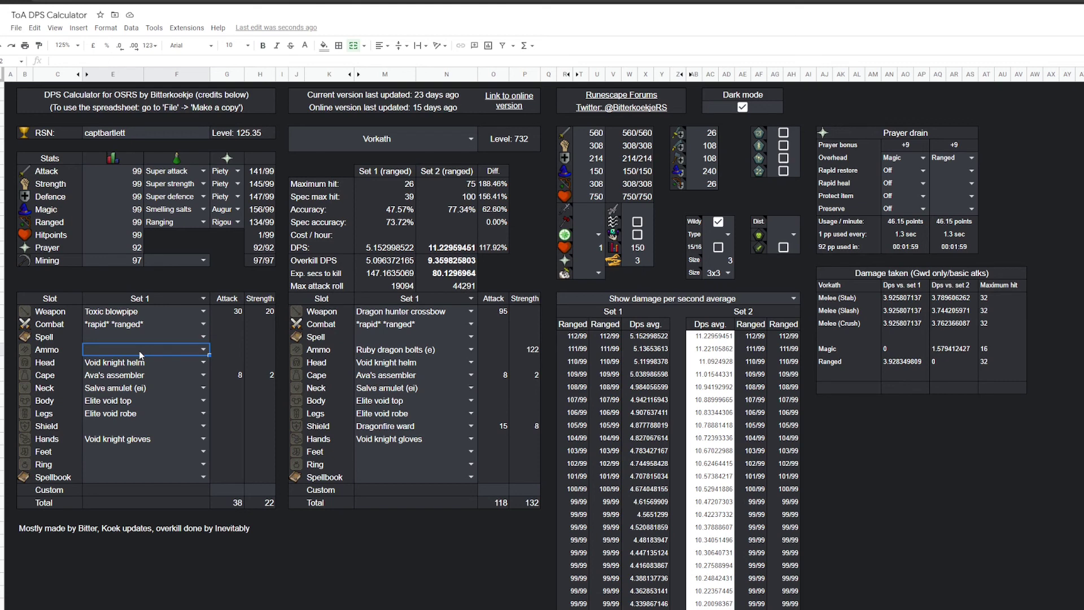
{"action": "type", "text": "ame"}
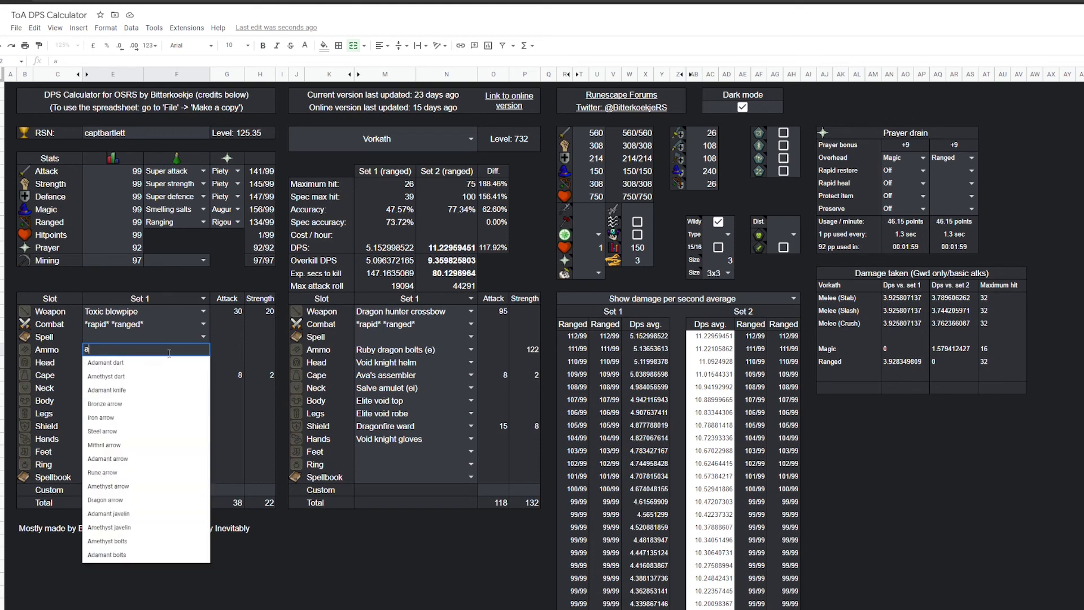
{"action": "key", "text": "Return"}
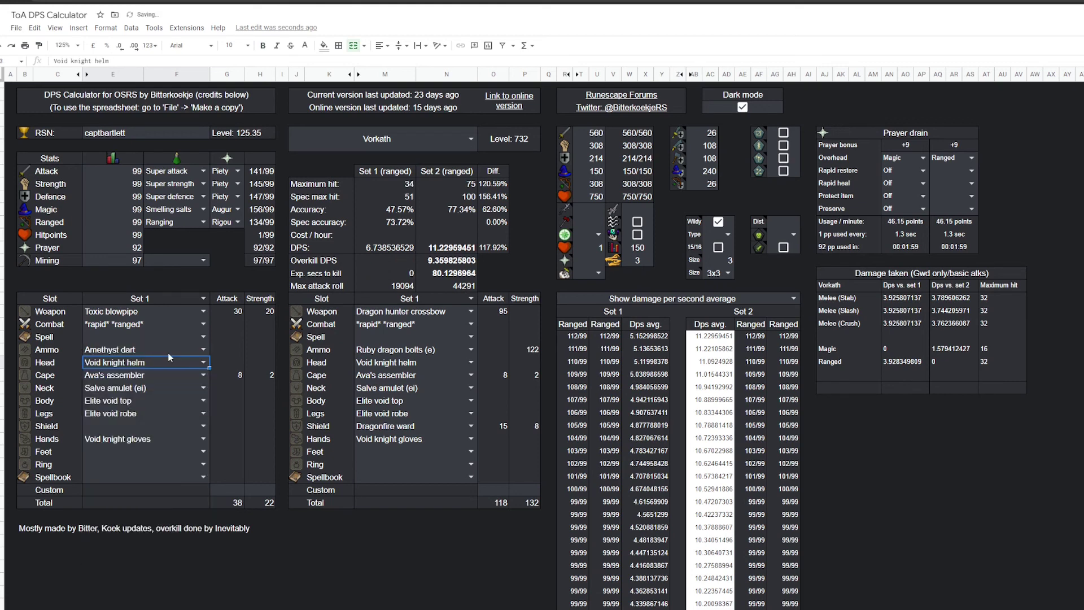